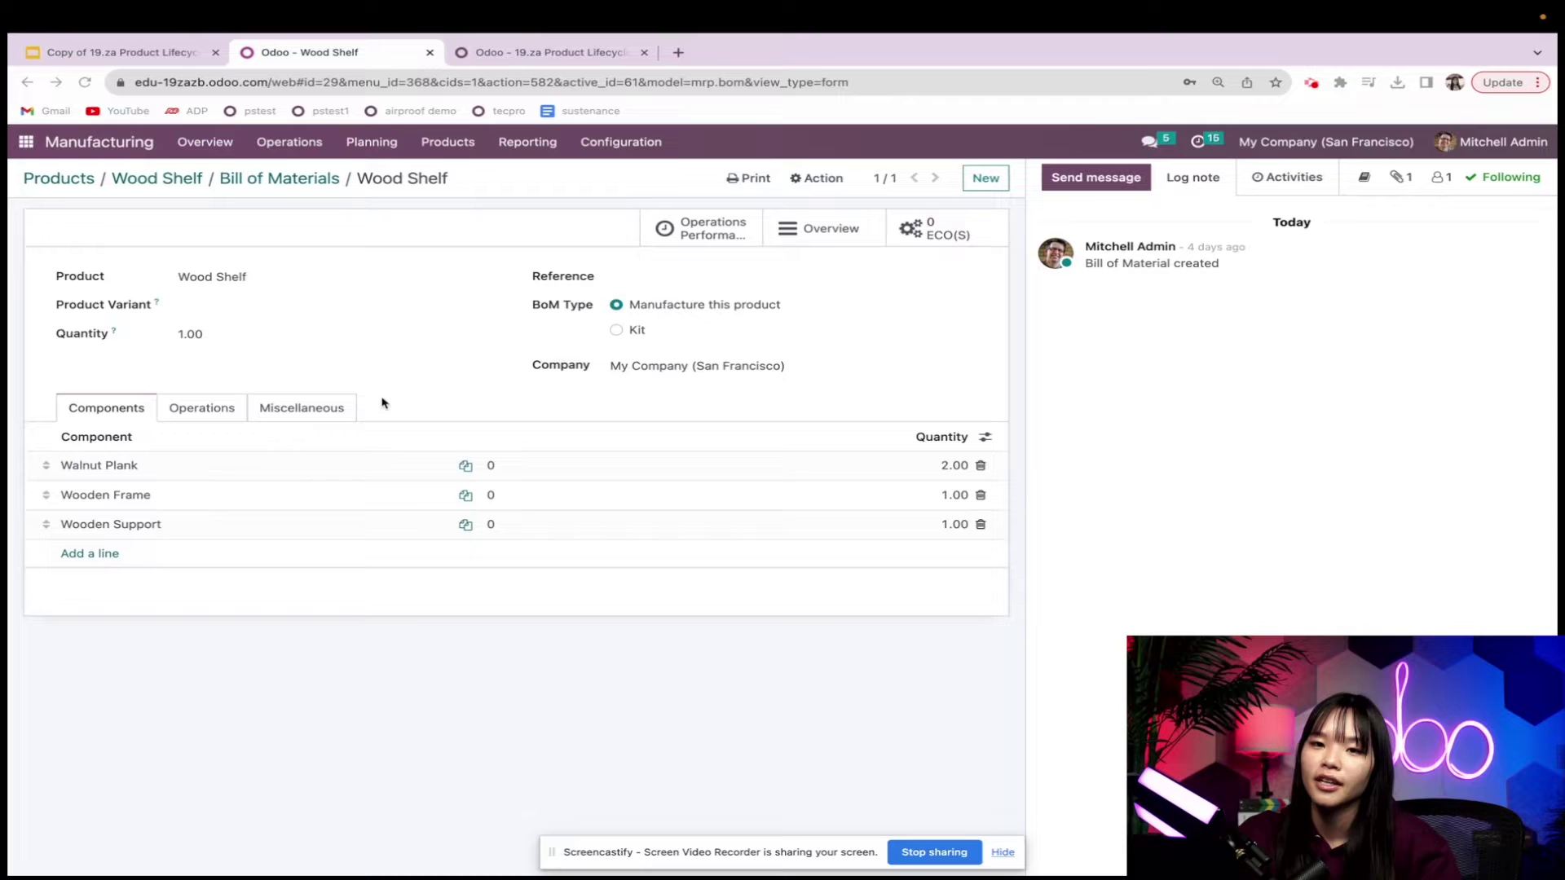
- Check the Wood Shelf BoM's Miscellaneous tab and its attached technical drawing of the shelf
left_click(292, 409)
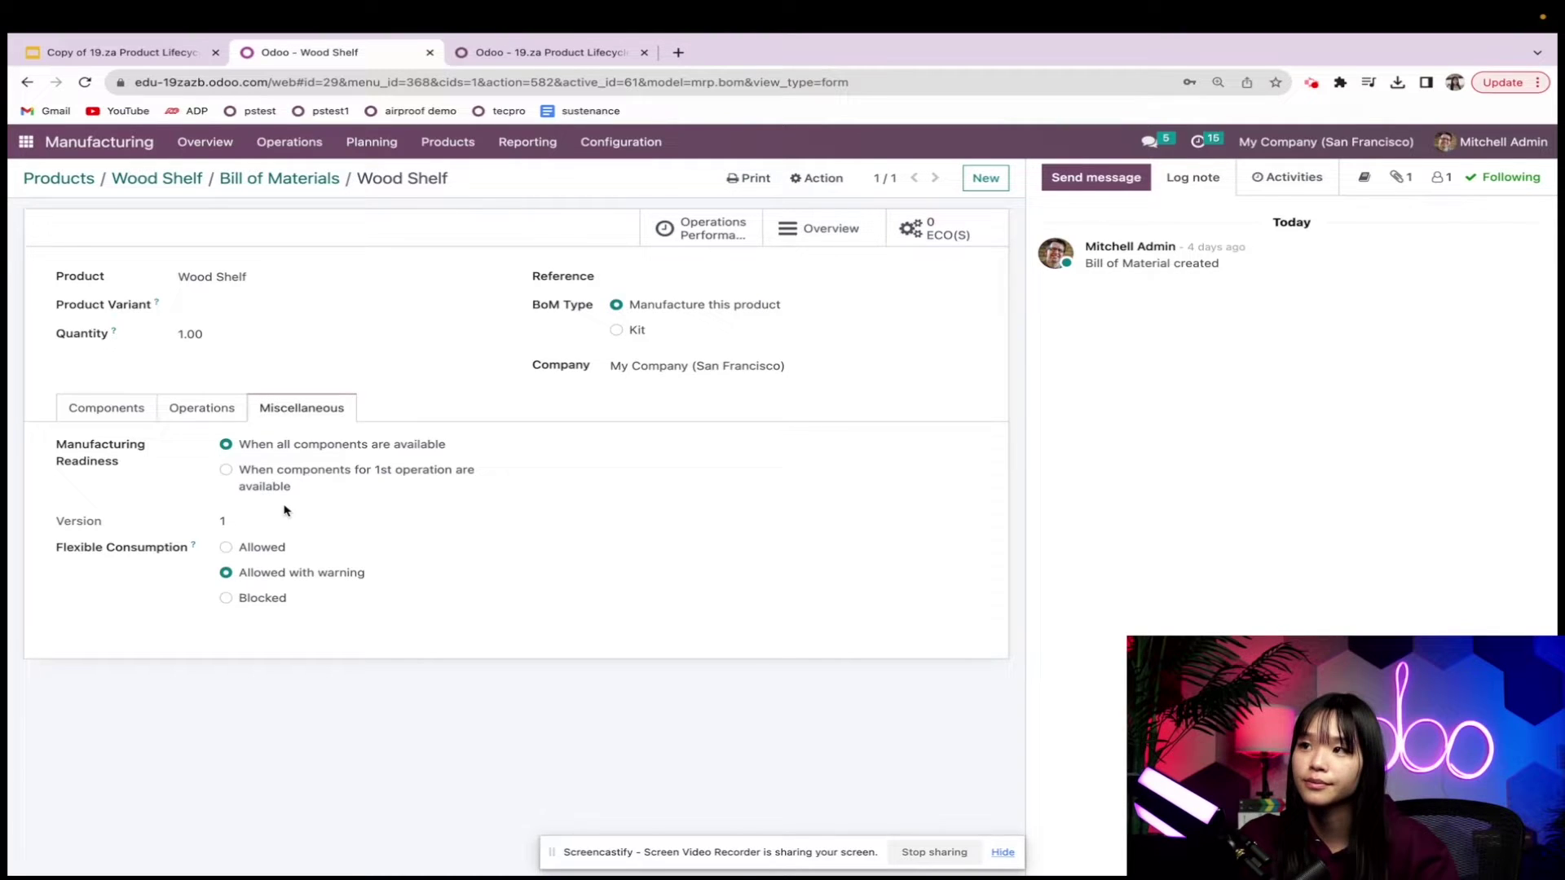
left_click(1401, 178)
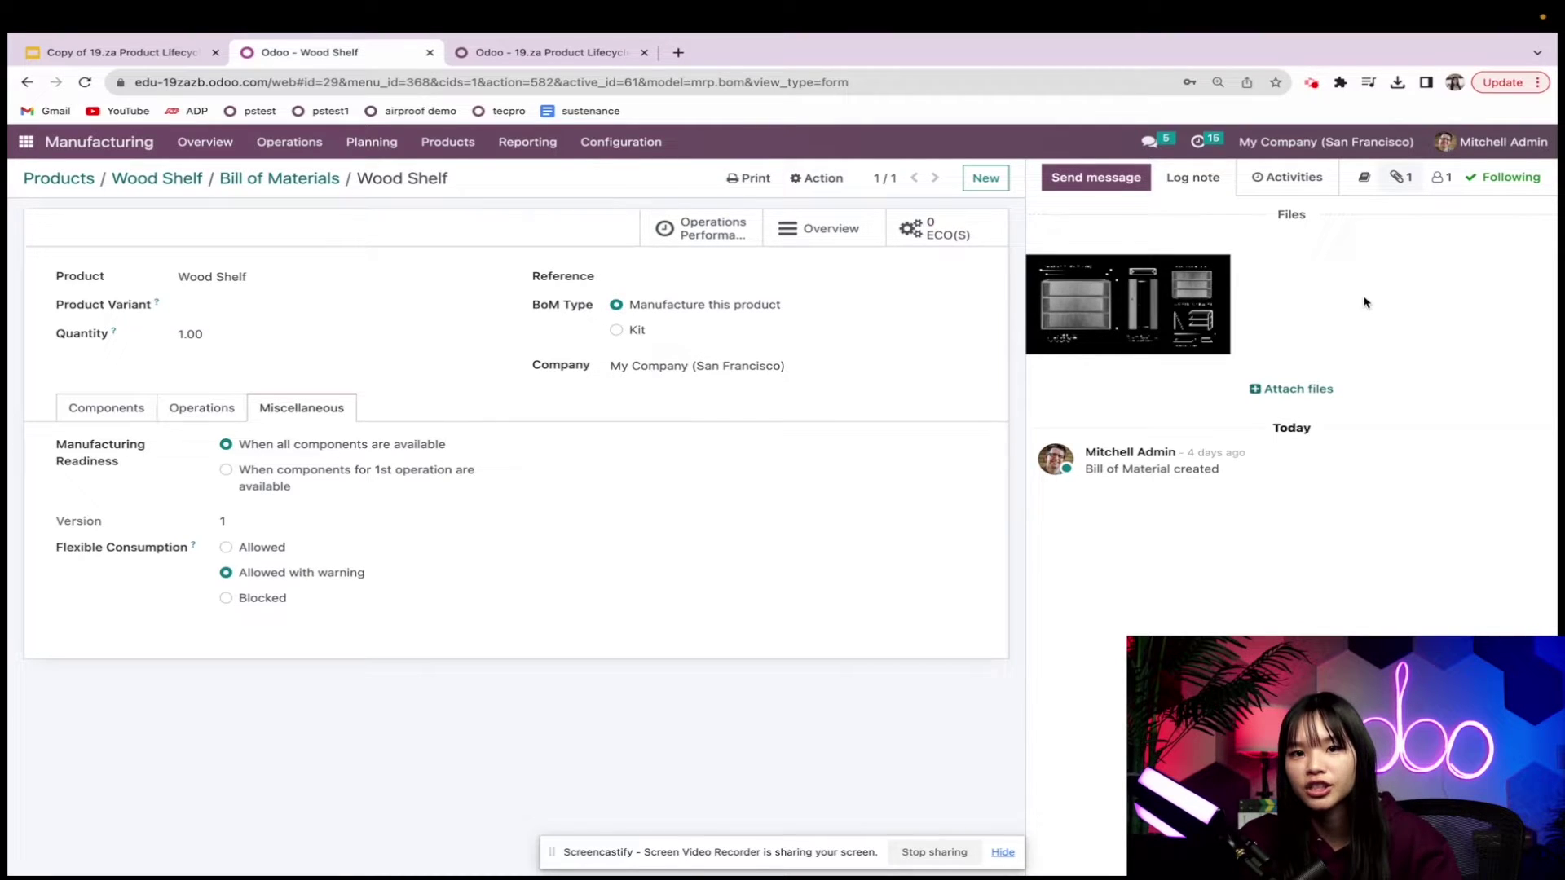
- Return to the apps menu, launch PLM and go to Configuration > ECO Types
left_click(23, 143)
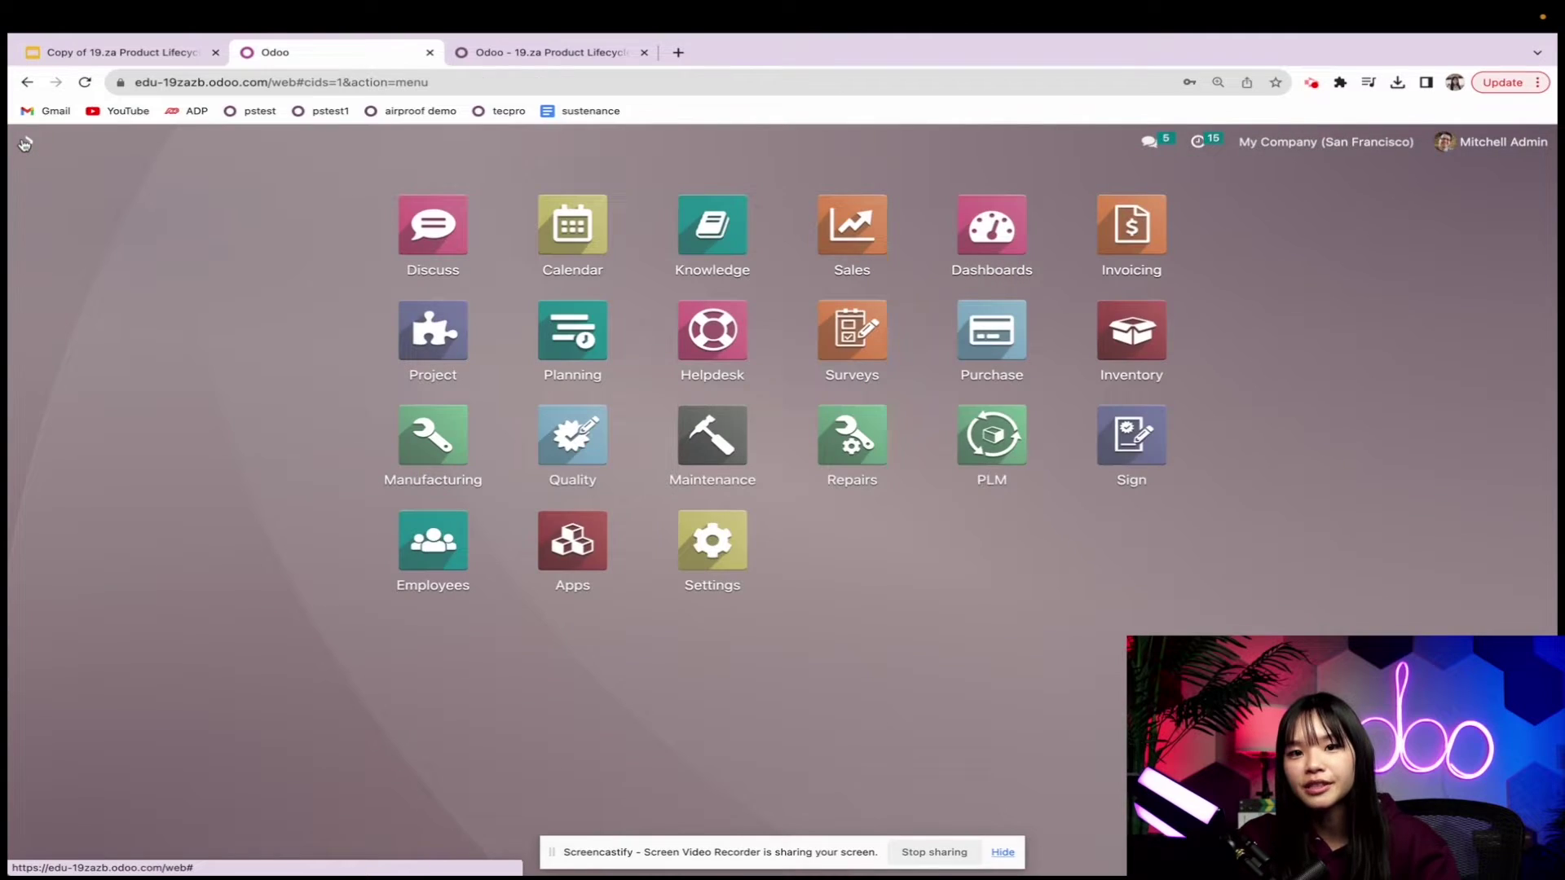
left_click(976, 444)
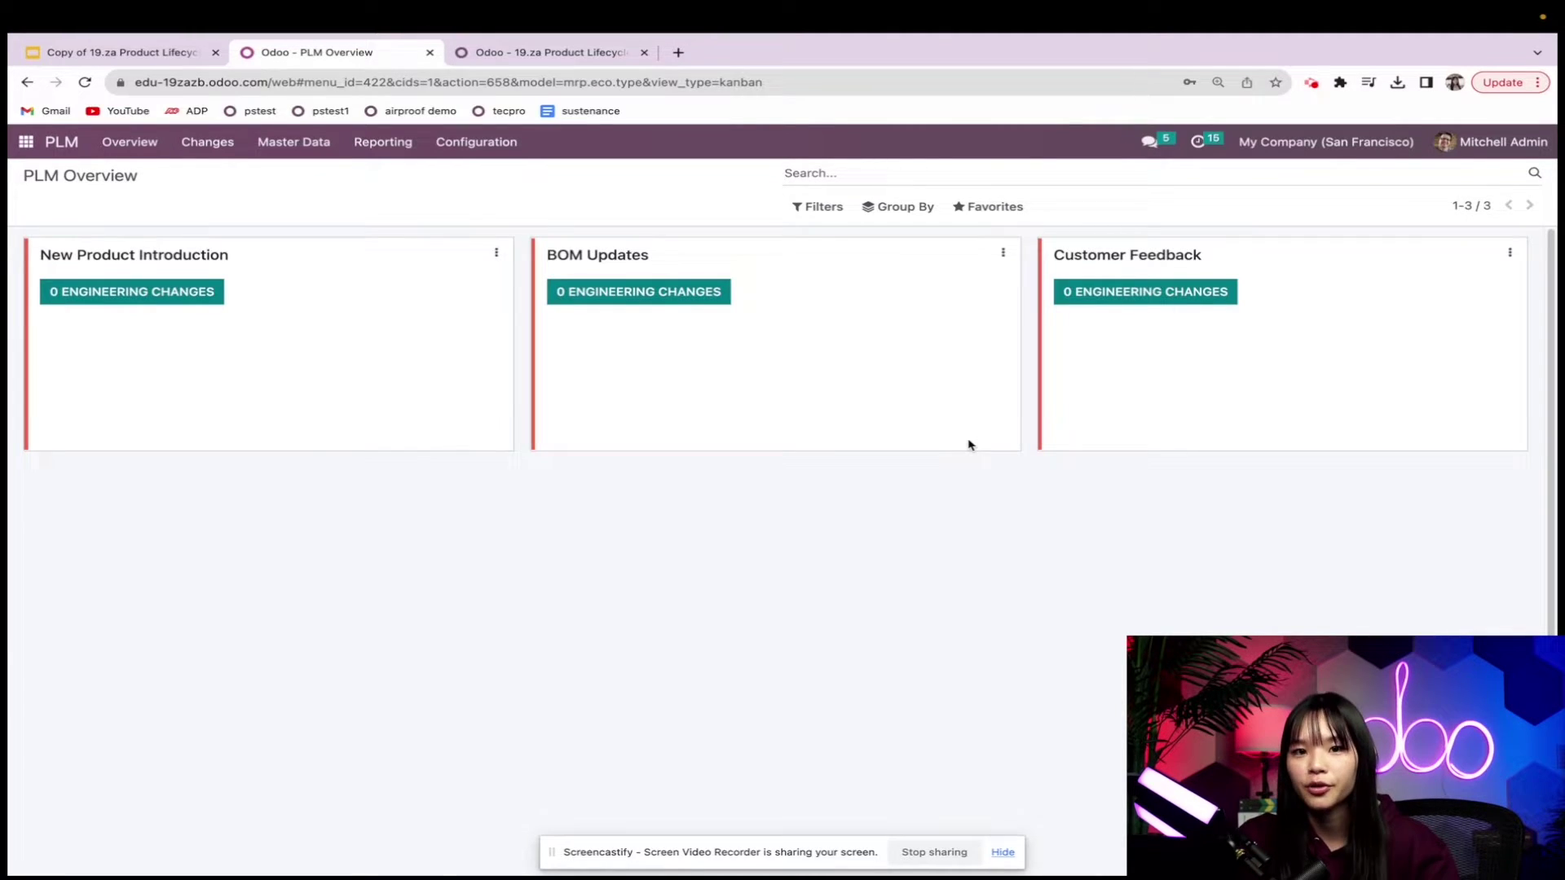
left_click(473, 142)
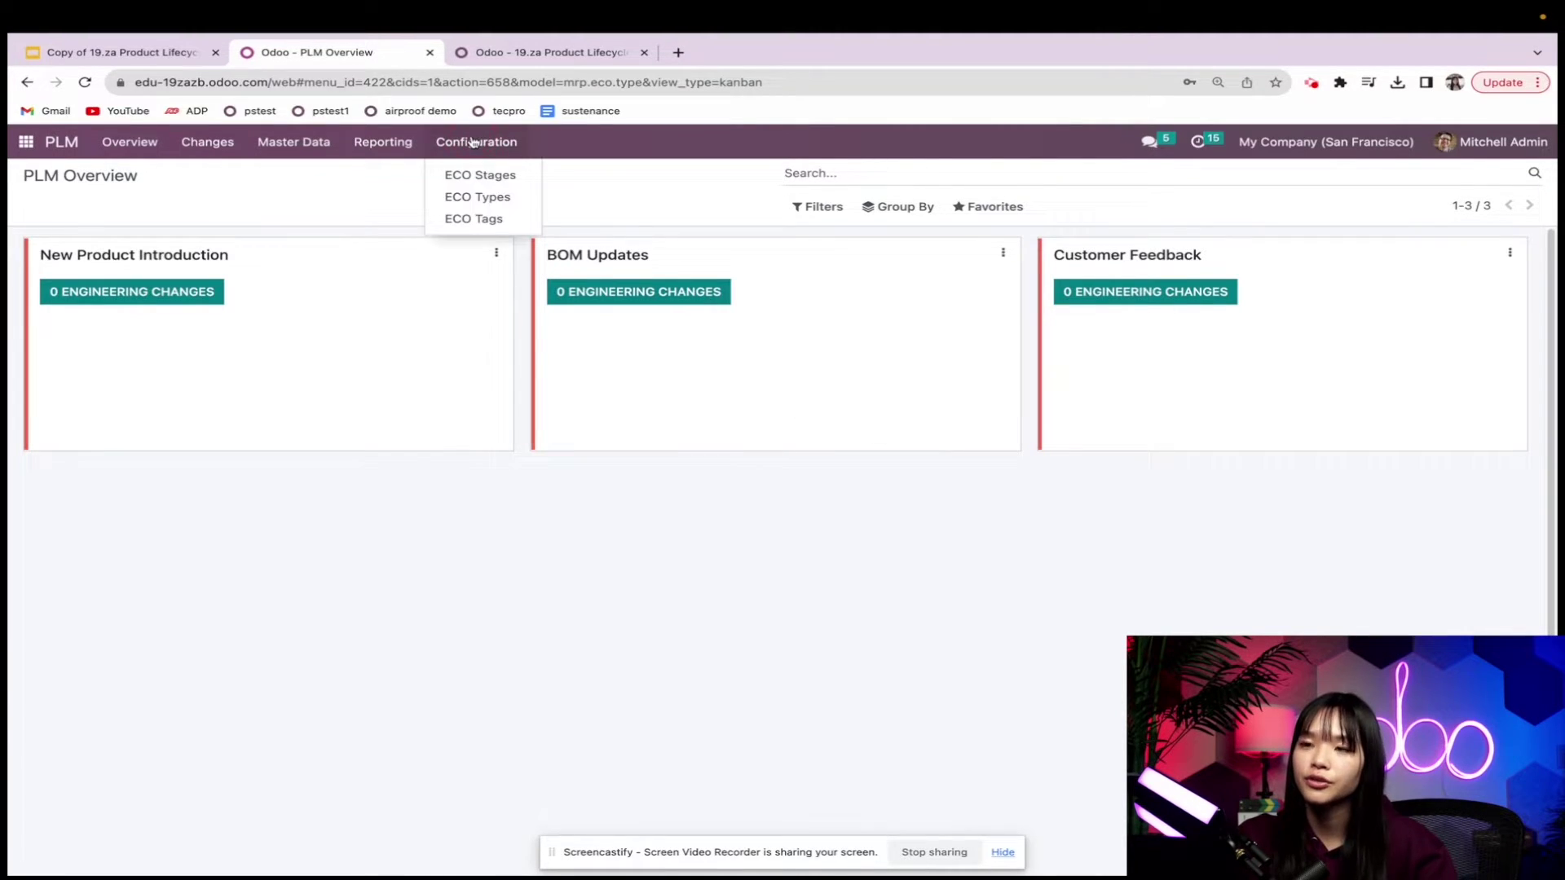
left_click(511, 204)
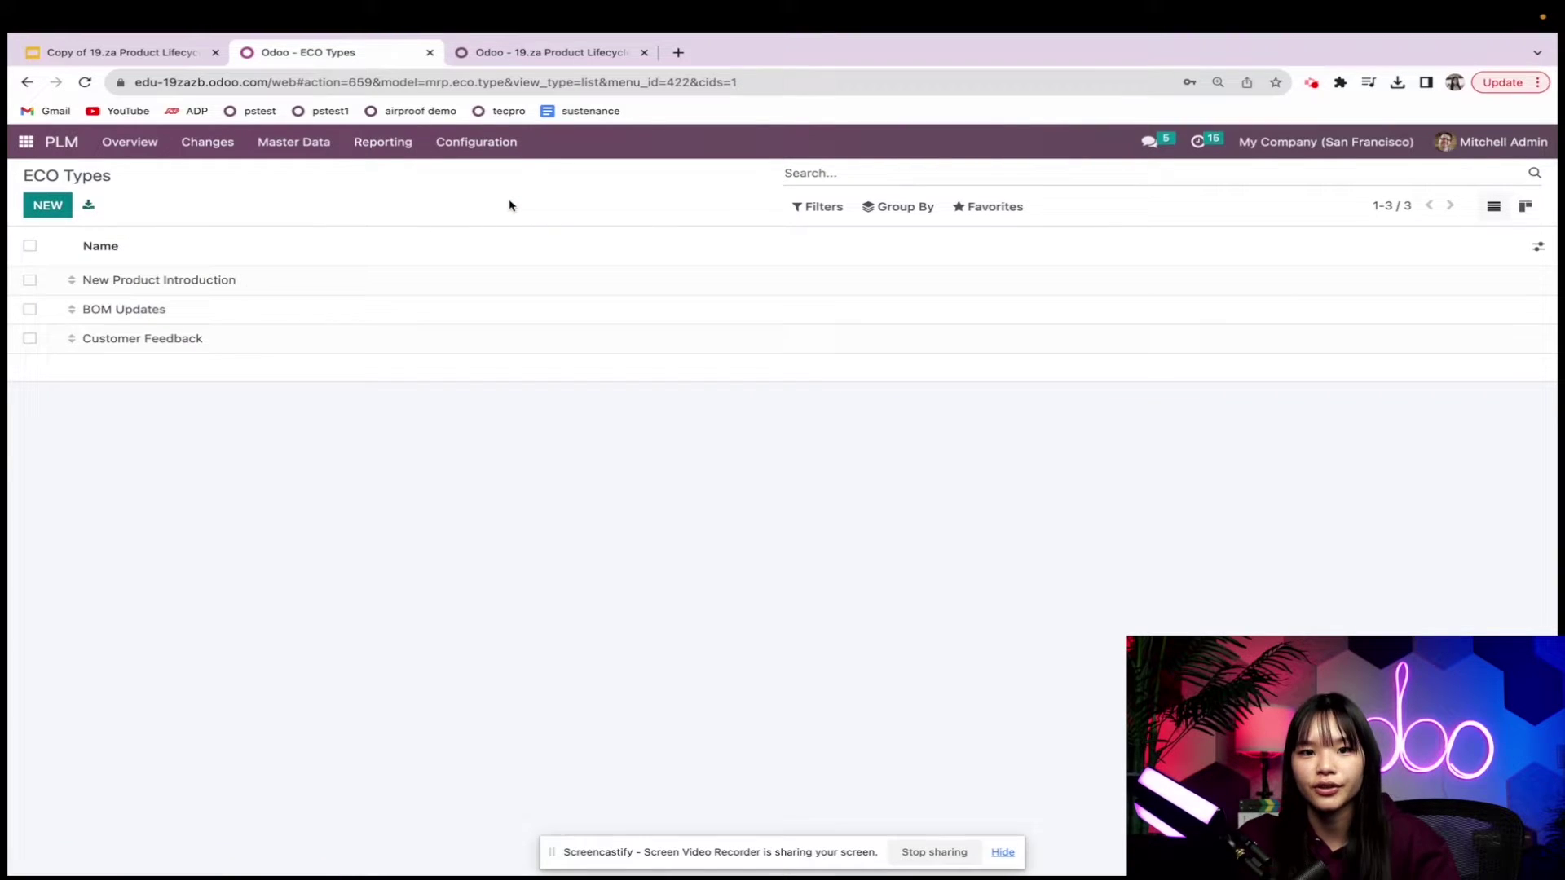
- Create a new ECO type named 'Product Updates' with the e-mail alias 'updates'
left_click(52, 204)
type("Prod")
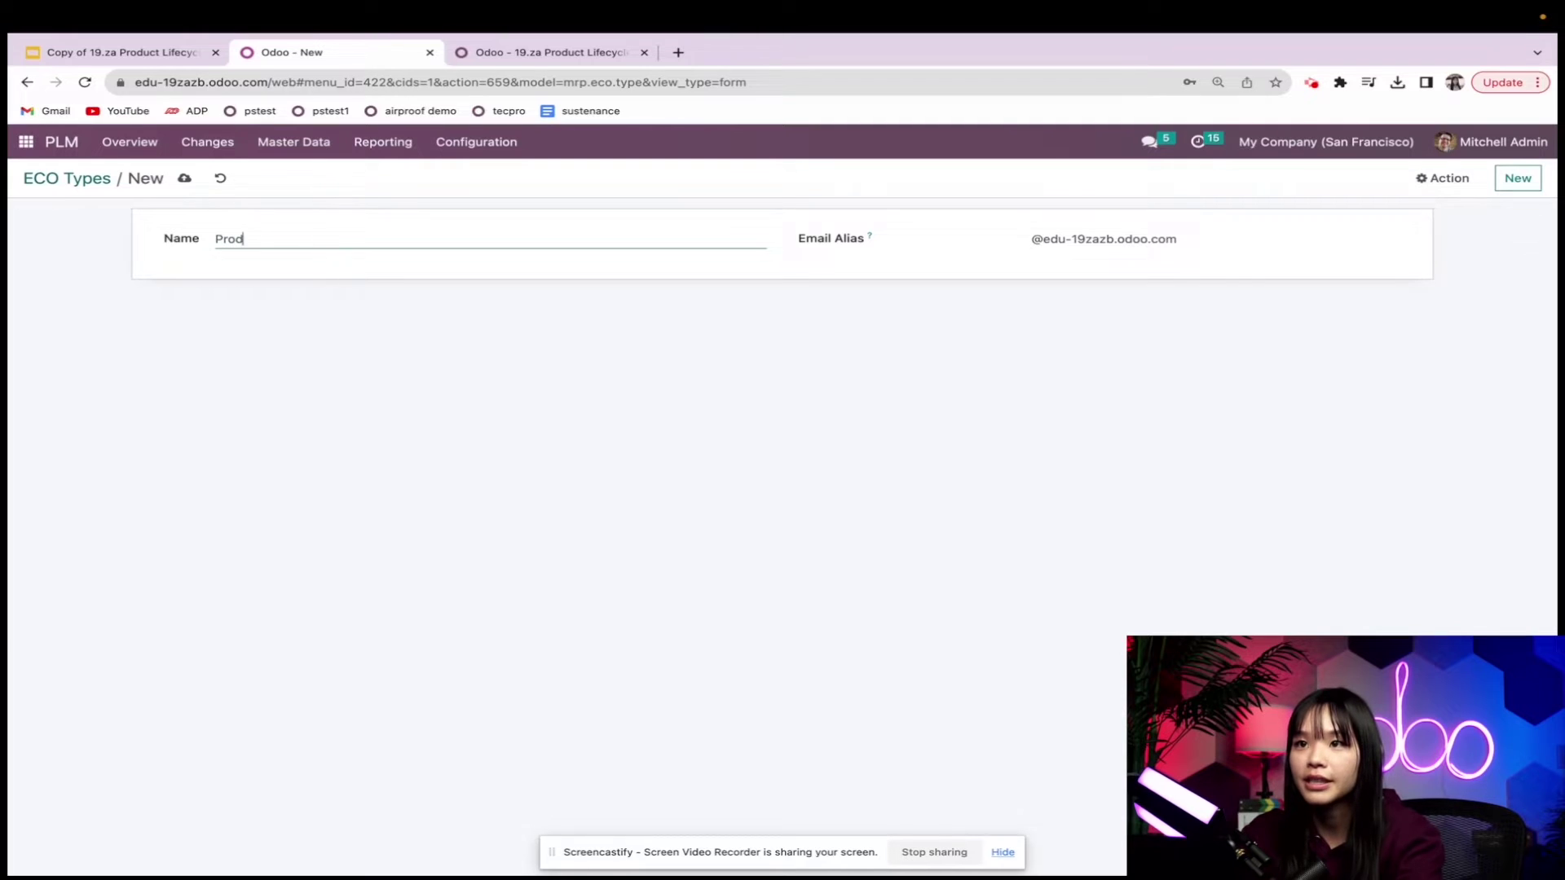
type("uct Updates")
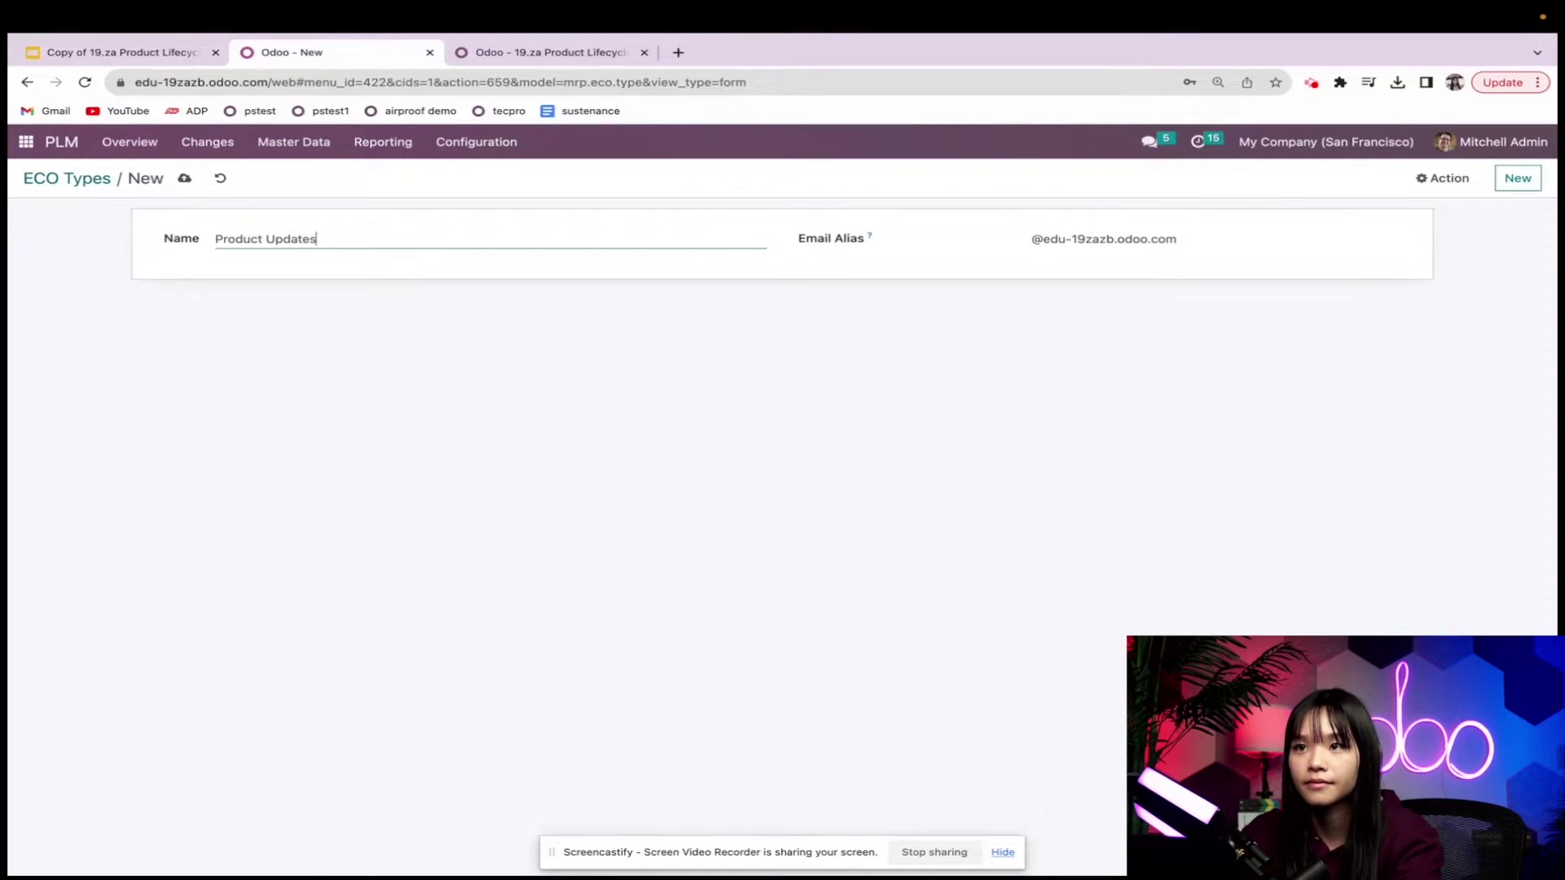
key("Tab")
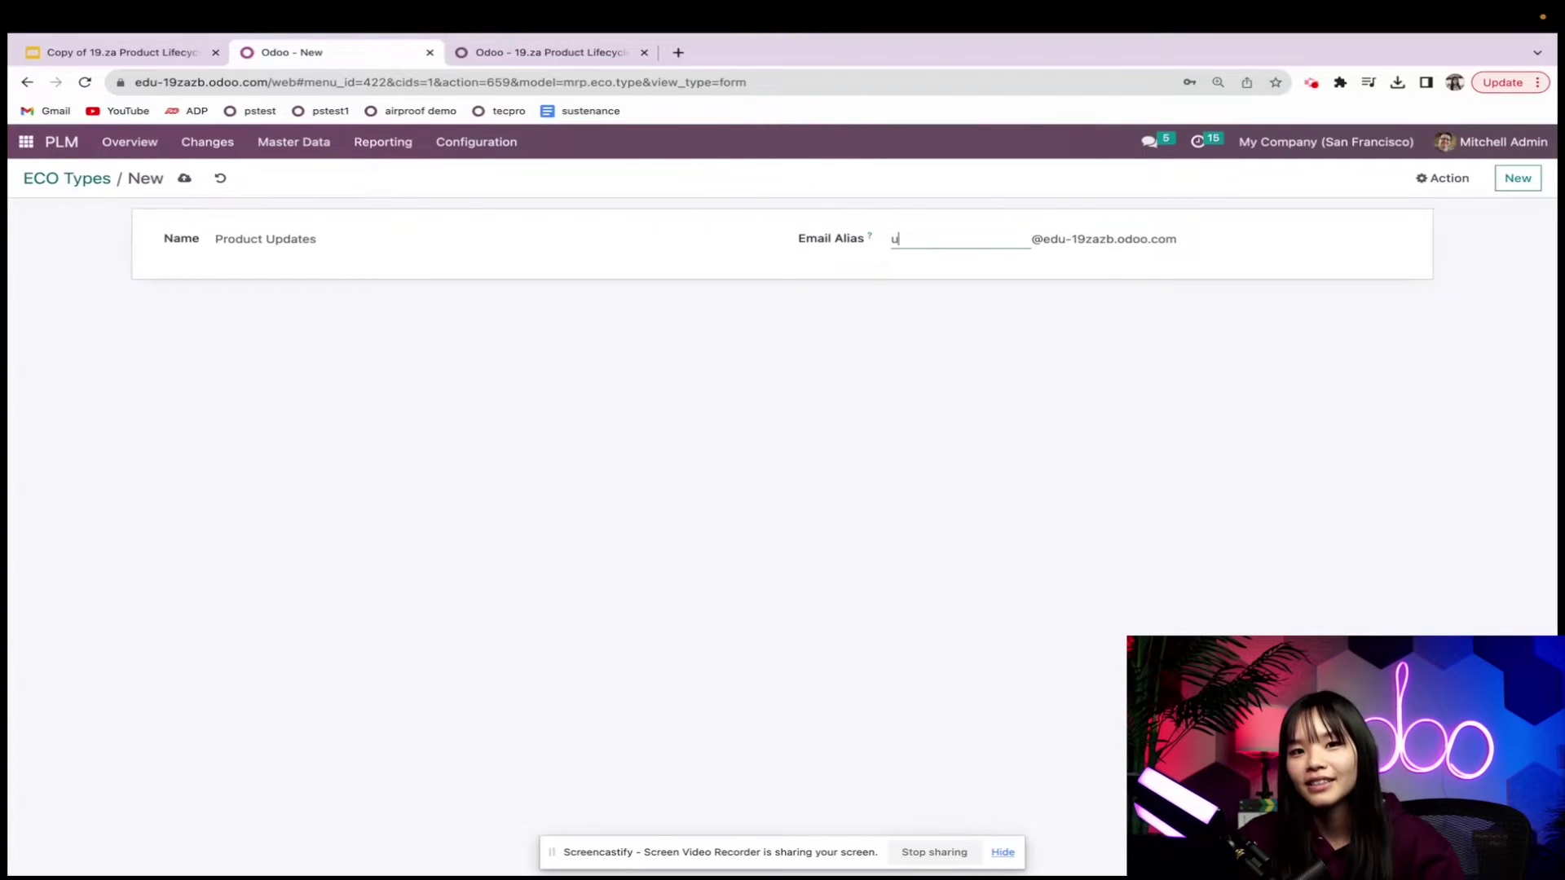
type("pdate")
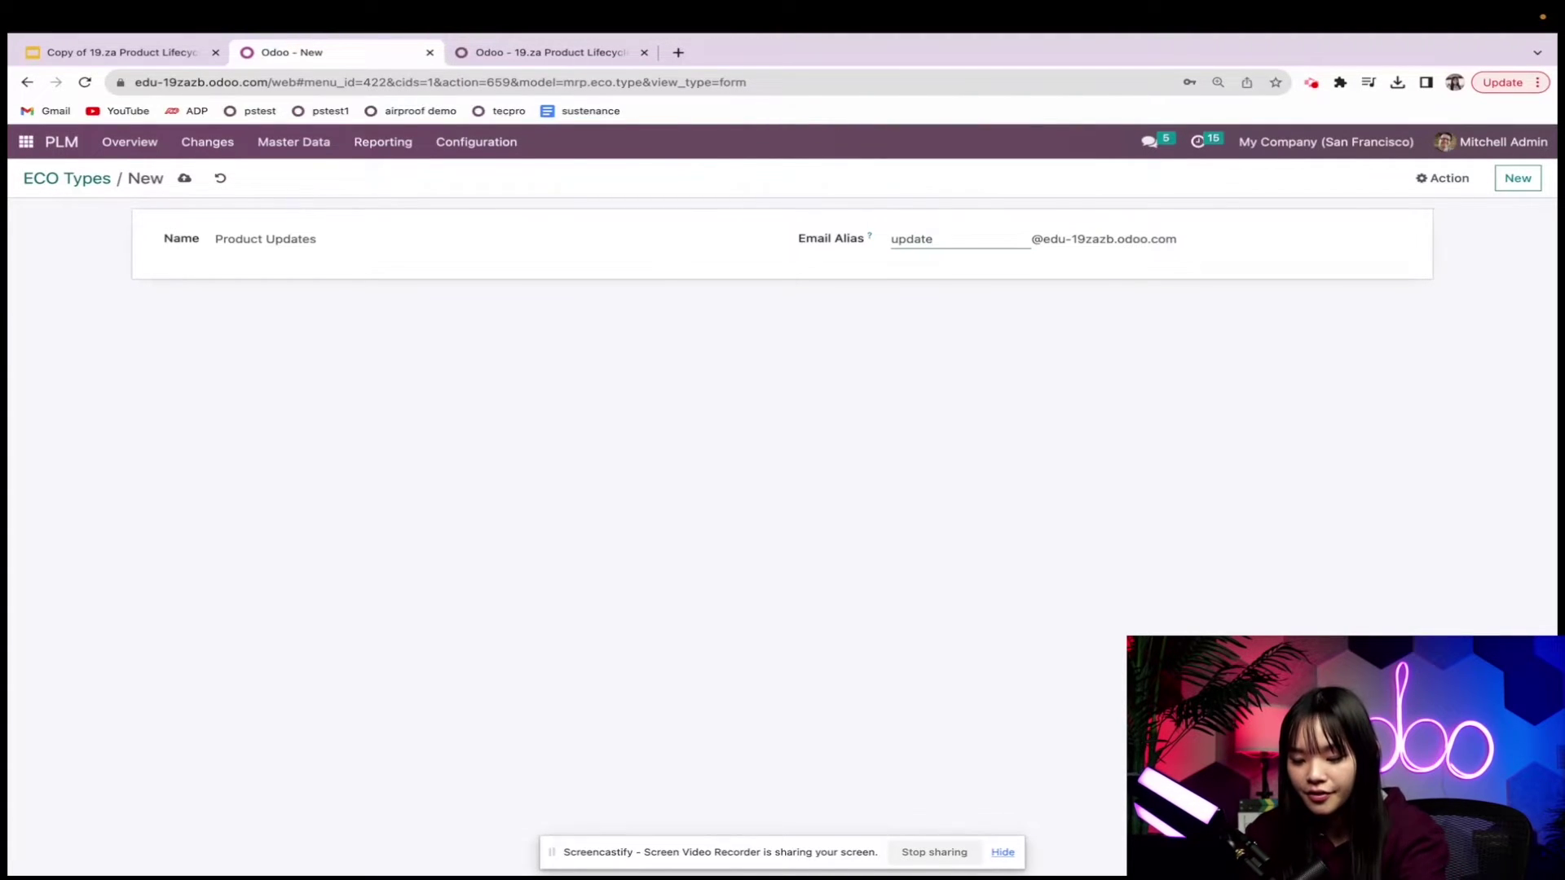
type("s")
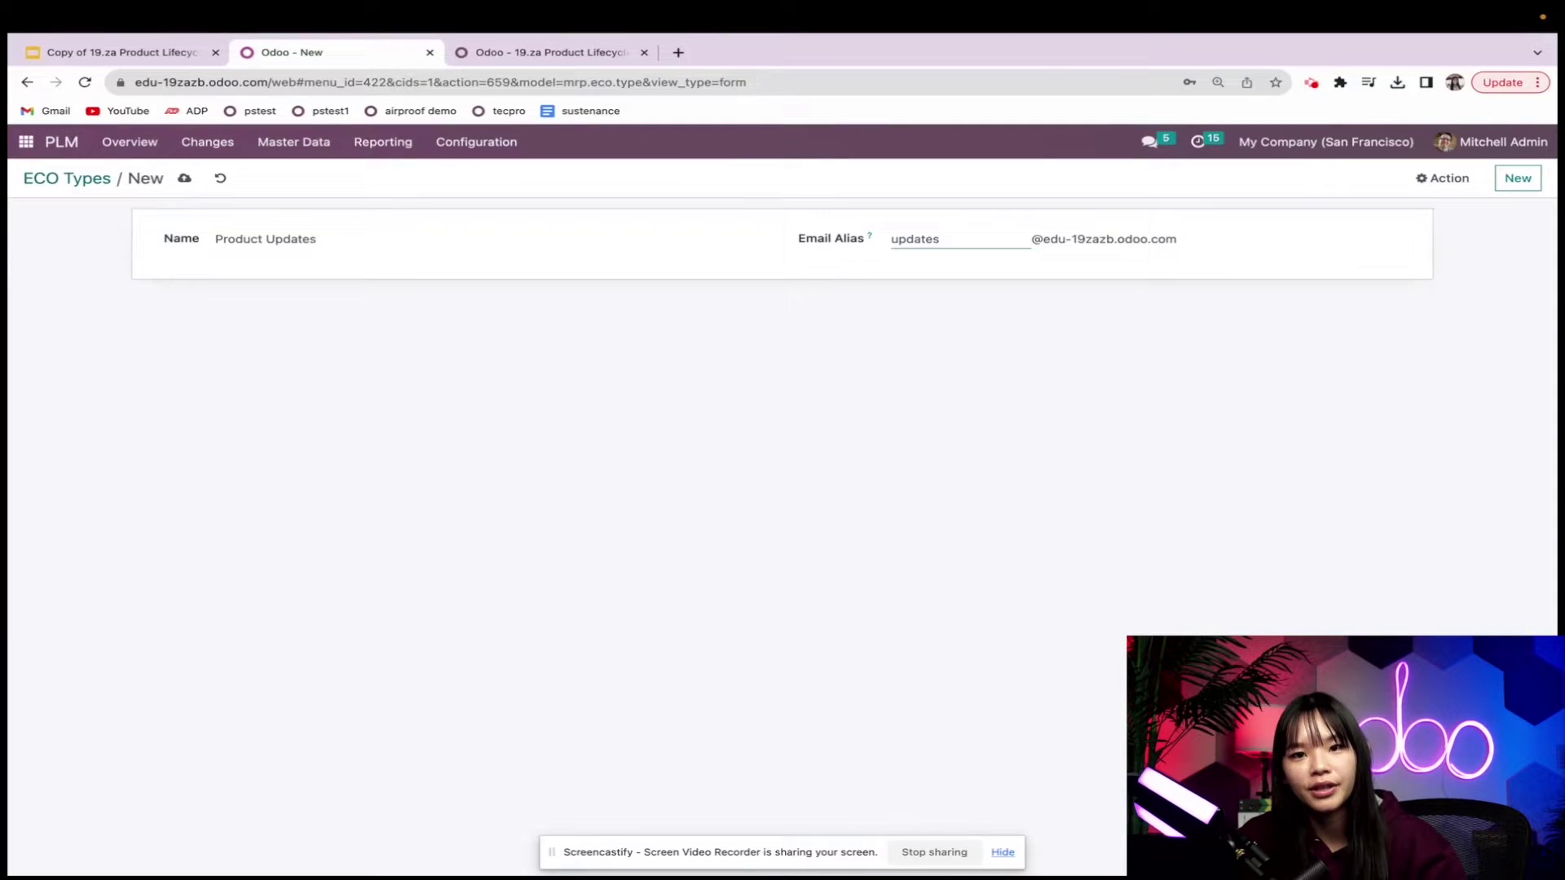
- Save Product Updates, color its card purple, and open its Engineering Change Orders board
left_click(130, 143)
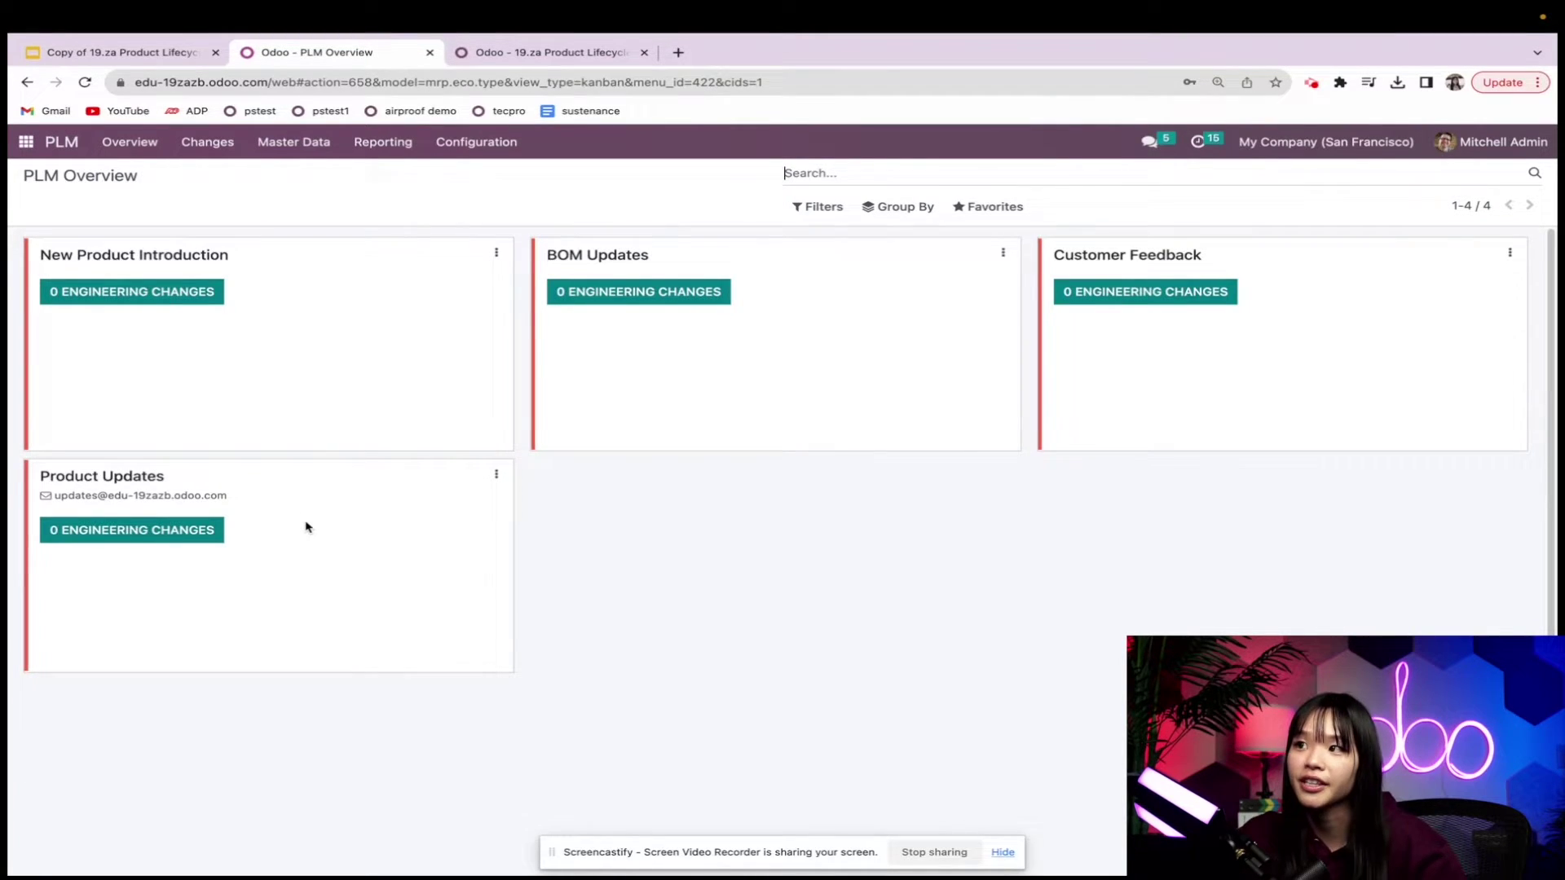
left_click(496, 474)
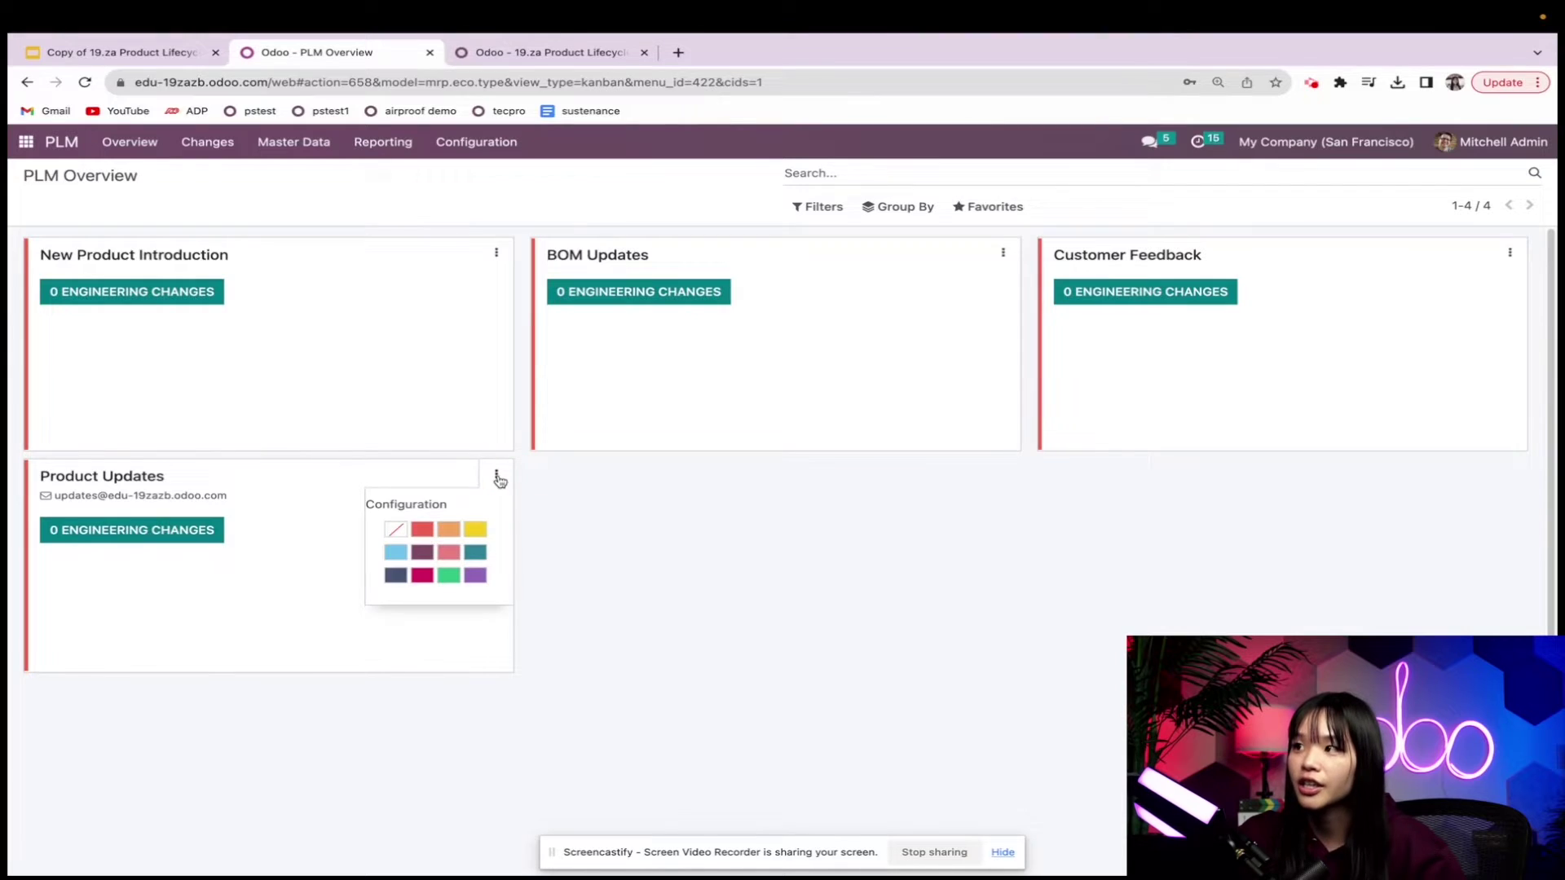
left_click(475, 575)
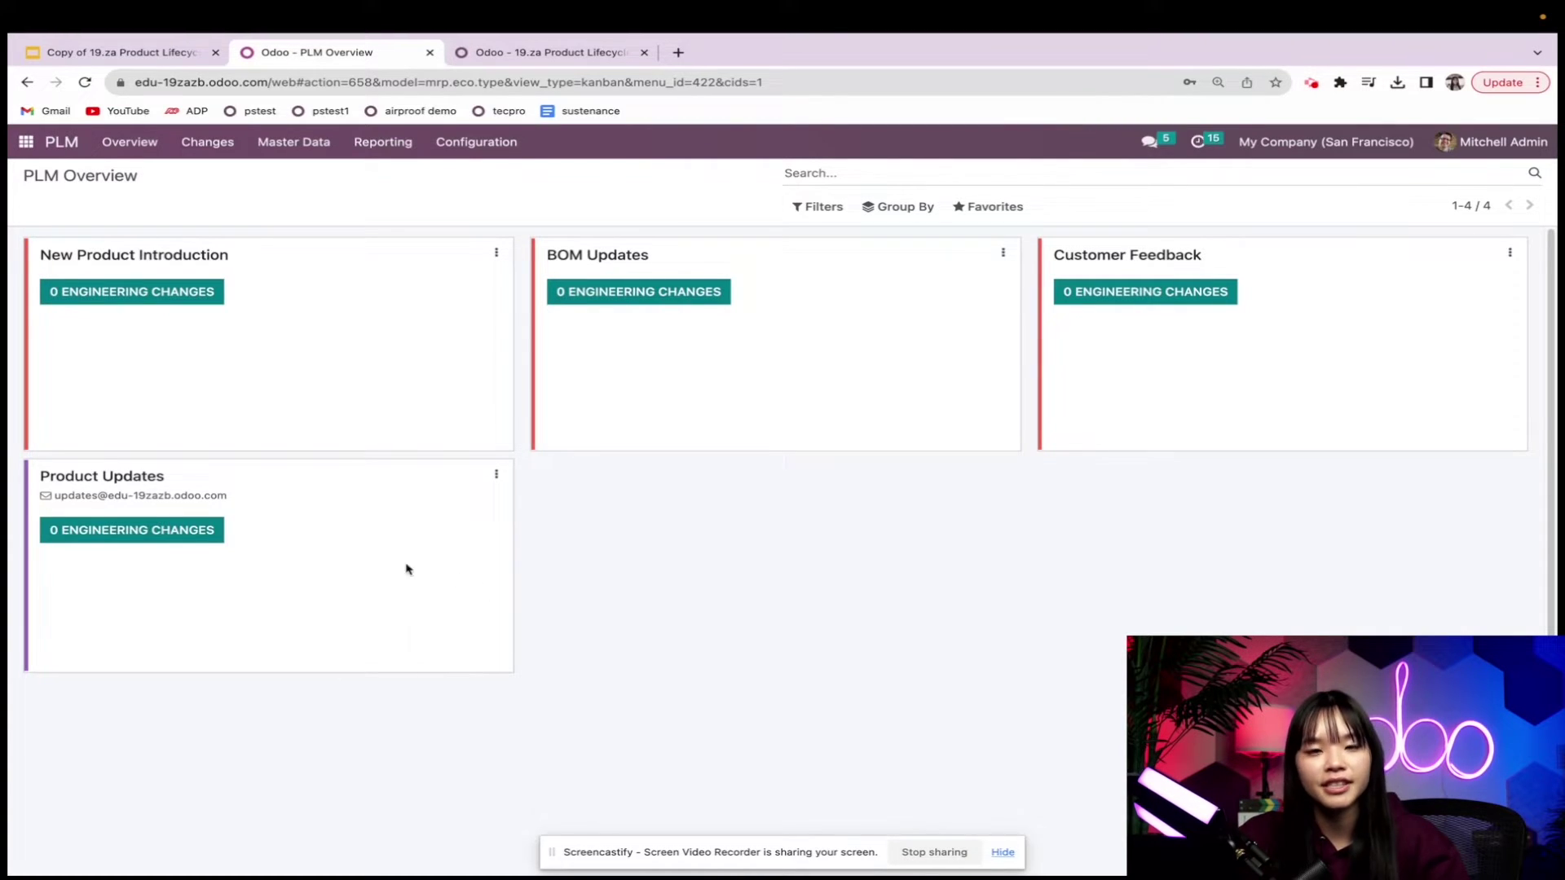
left_click(208, 530)
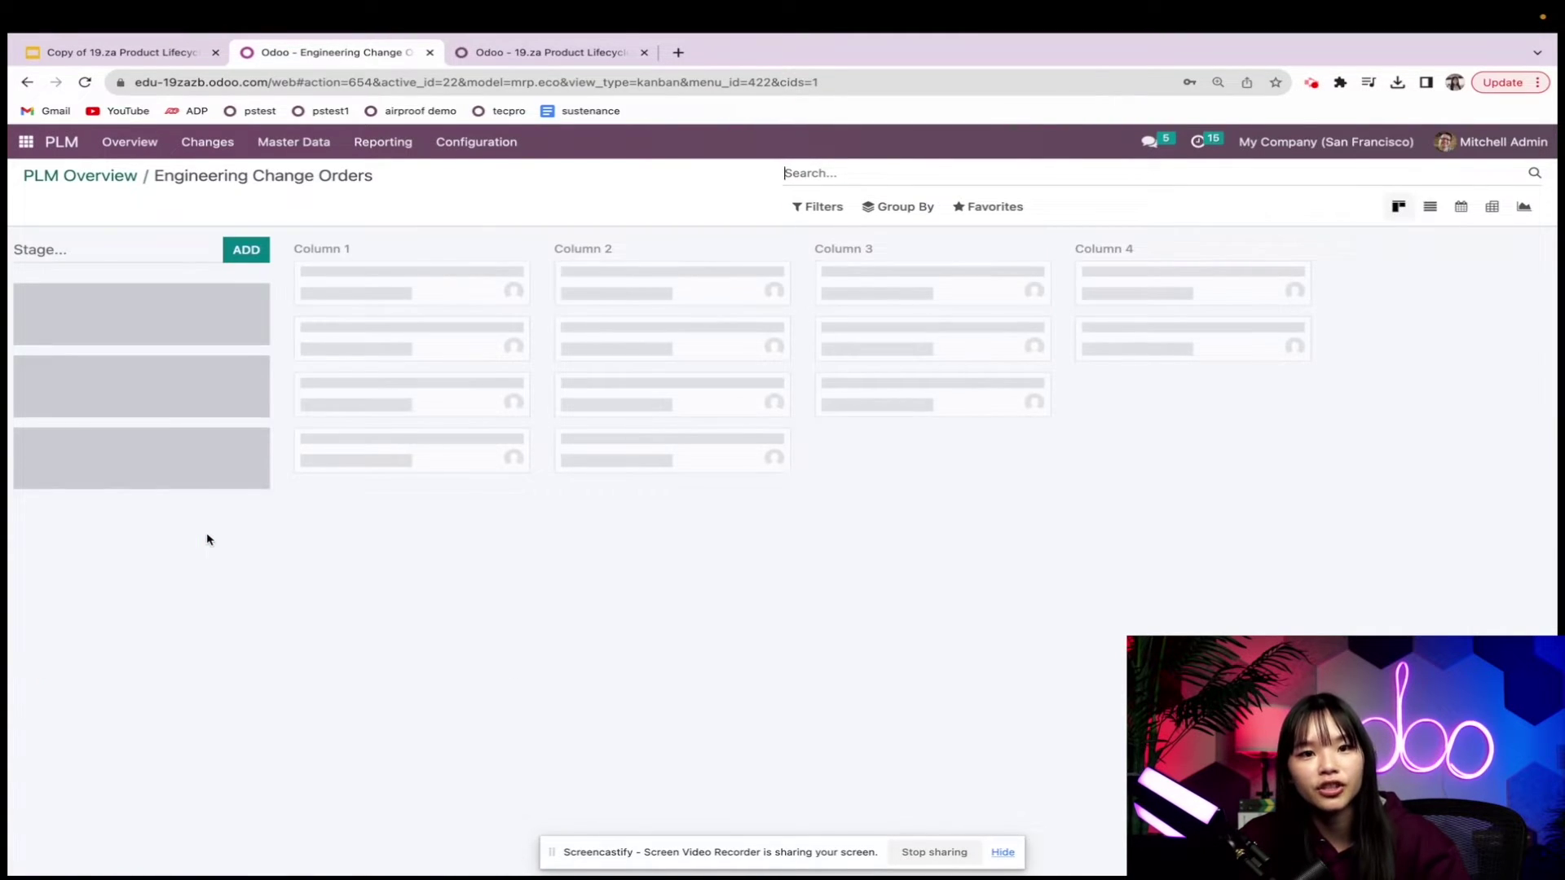
- Add four board stages named New, In Progress, Approved and Effective
left_click(75, 252)
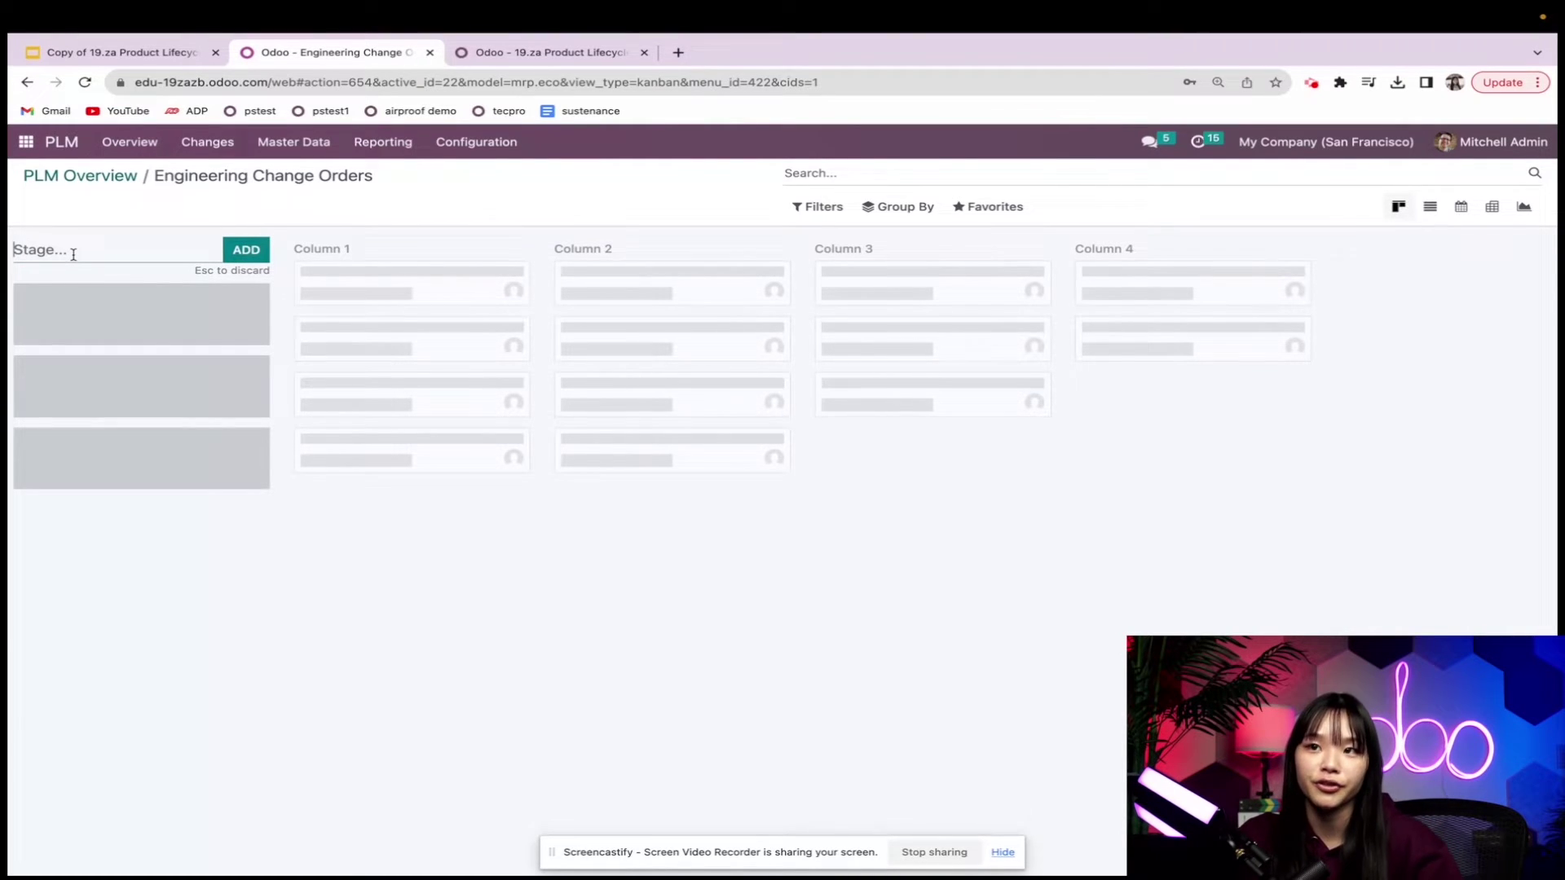
type("New")
key("Return")
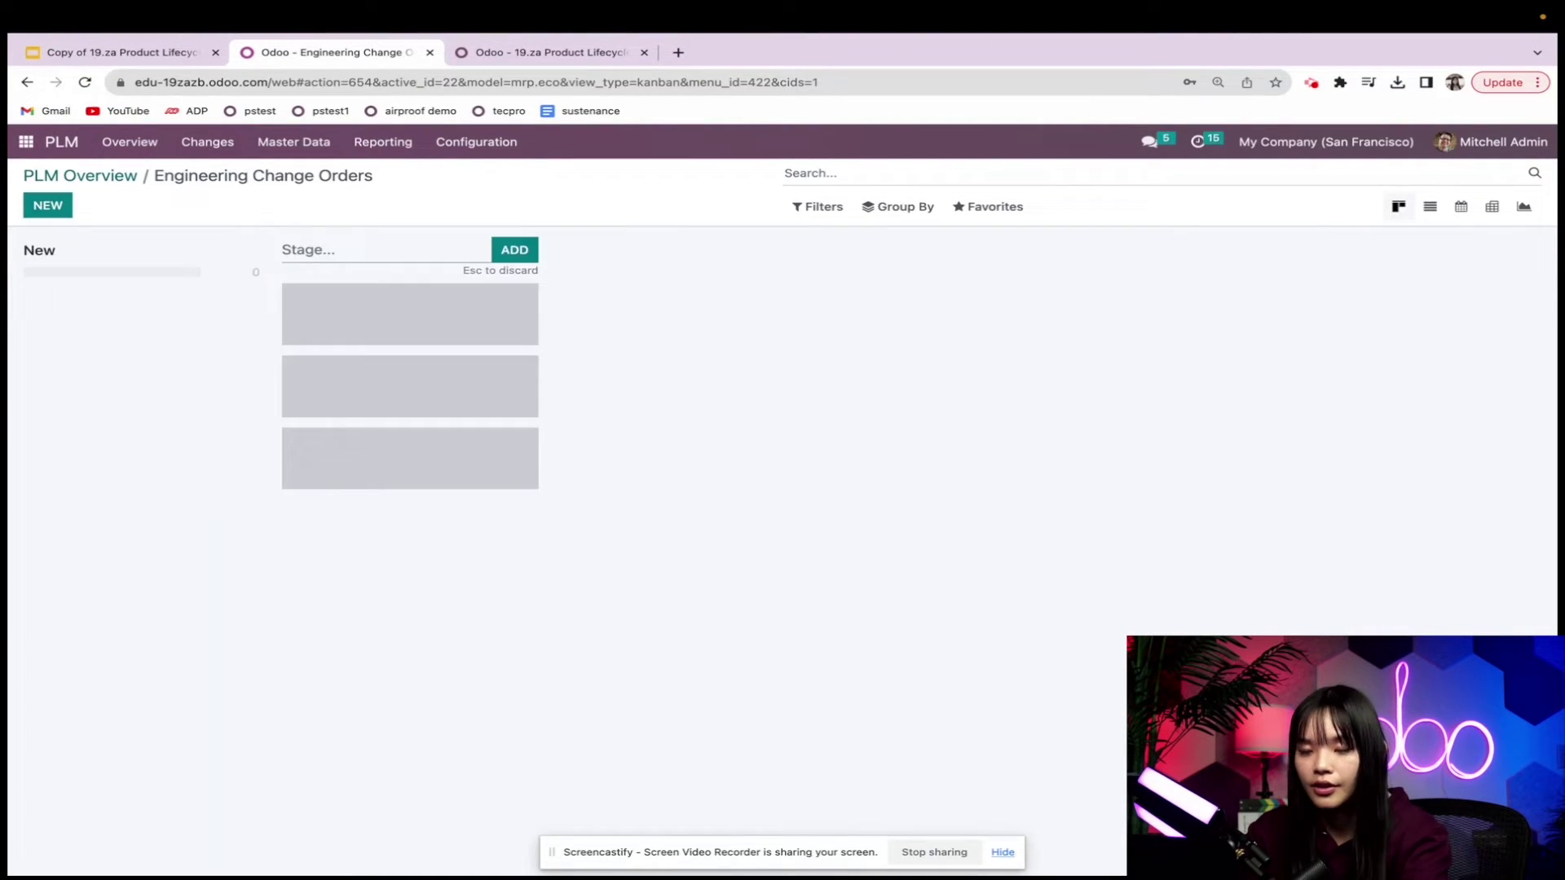
type("In Progre")
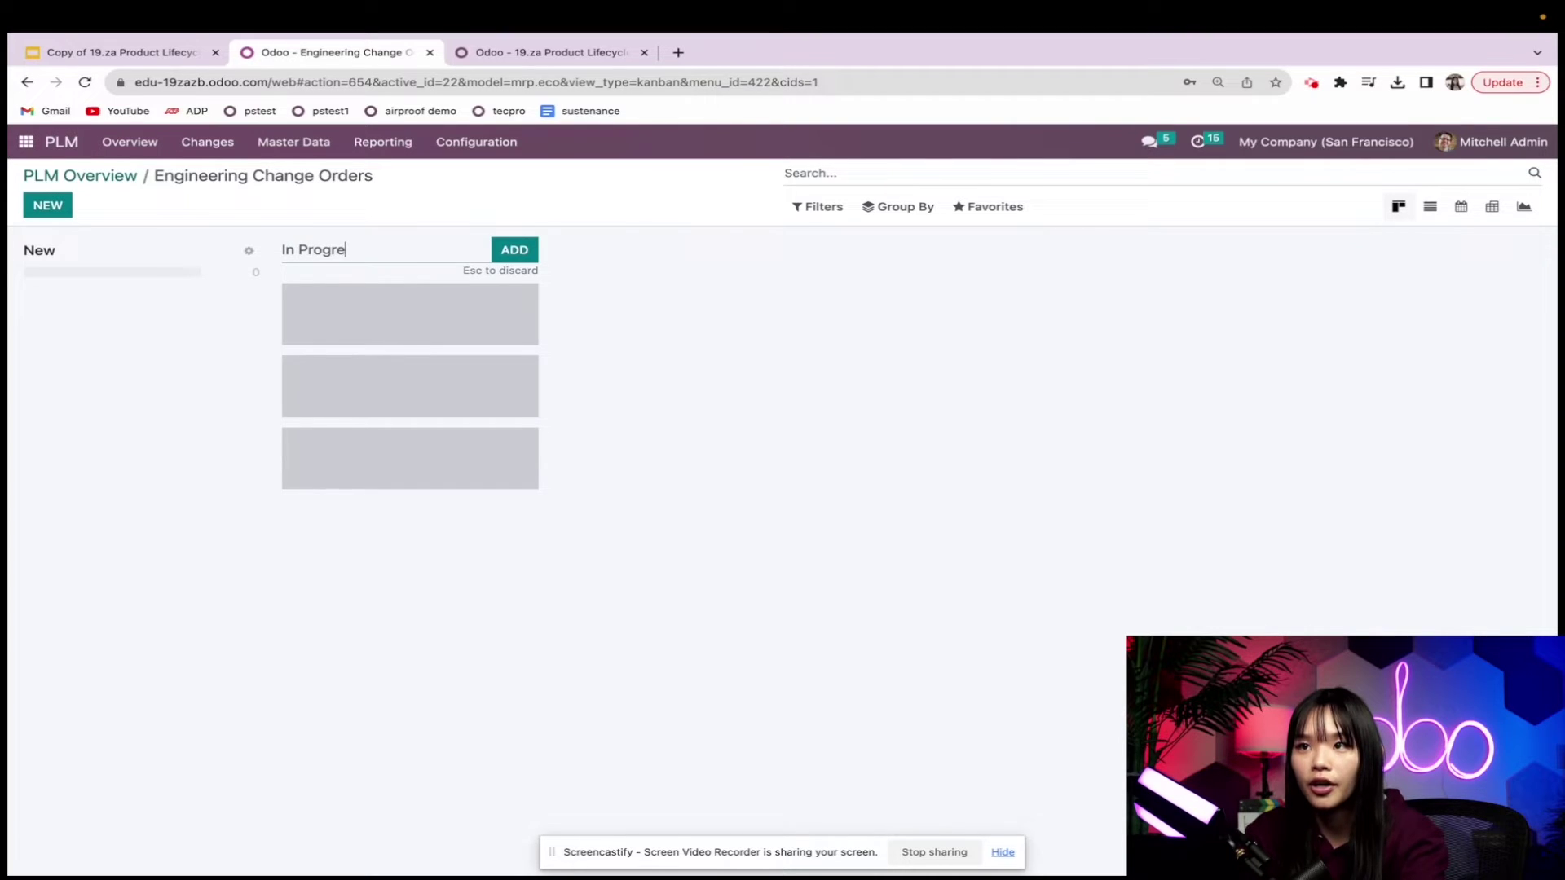
type("ss")
key("Return")
type("Approv")
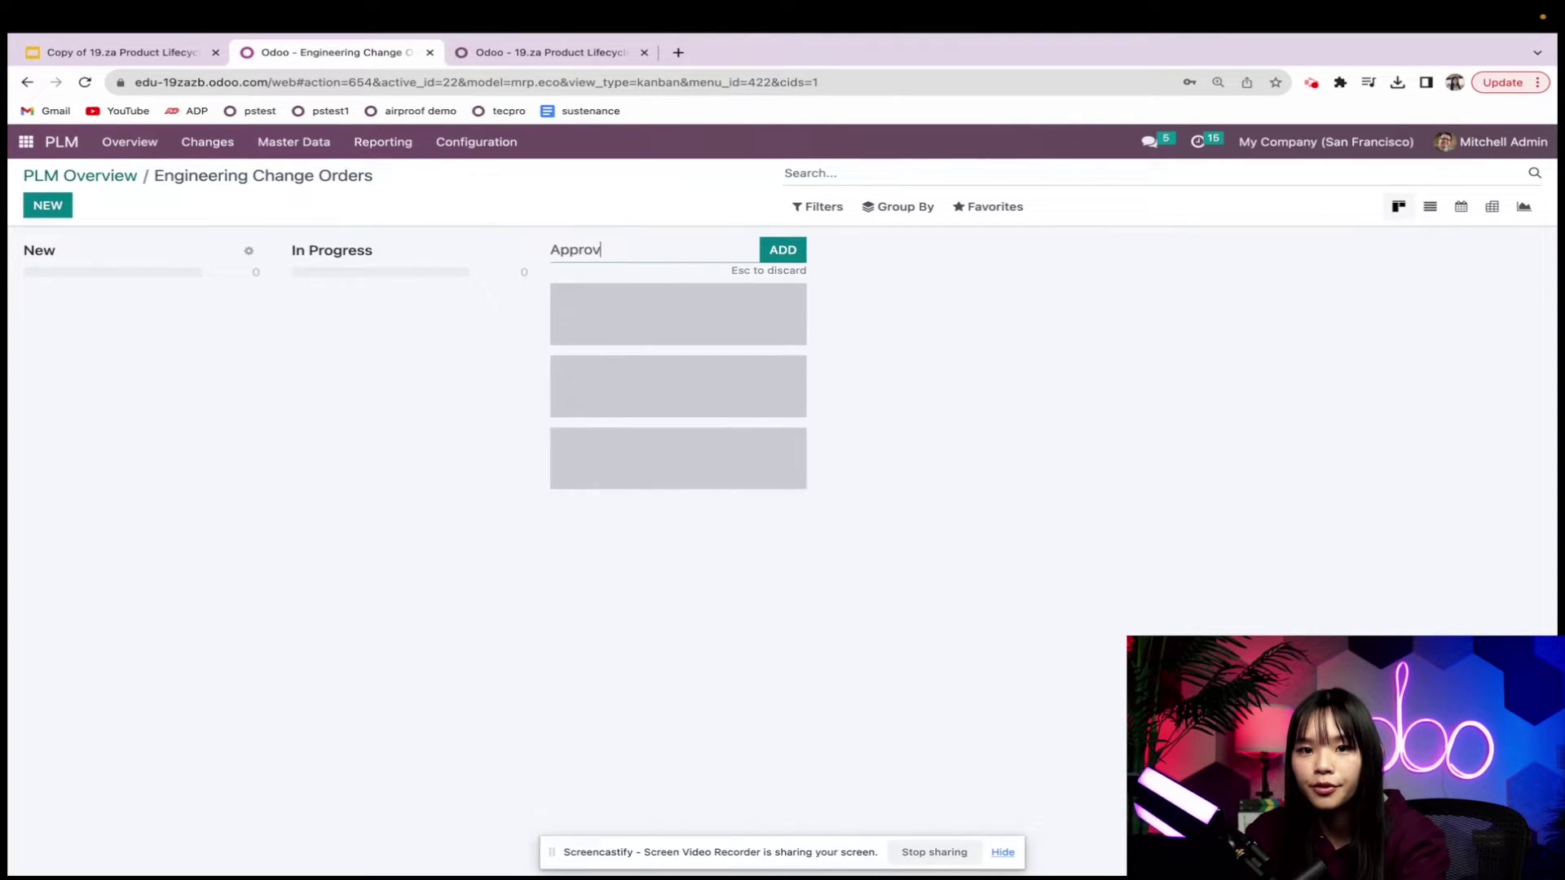
type("ed")
key("Return")
type("Effect")
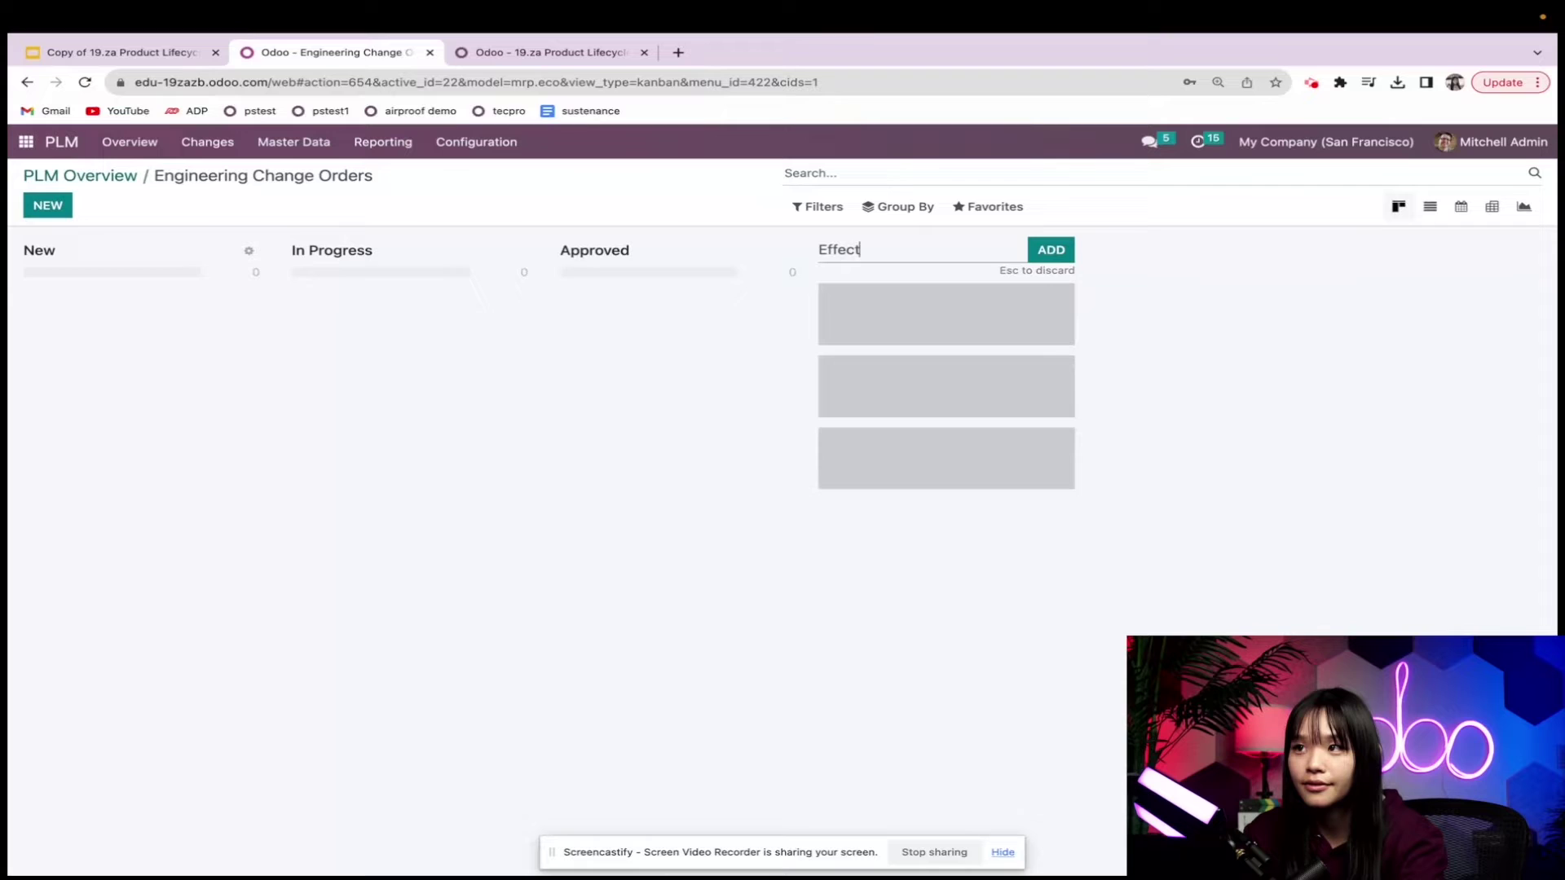
type("ive")
key("Return")
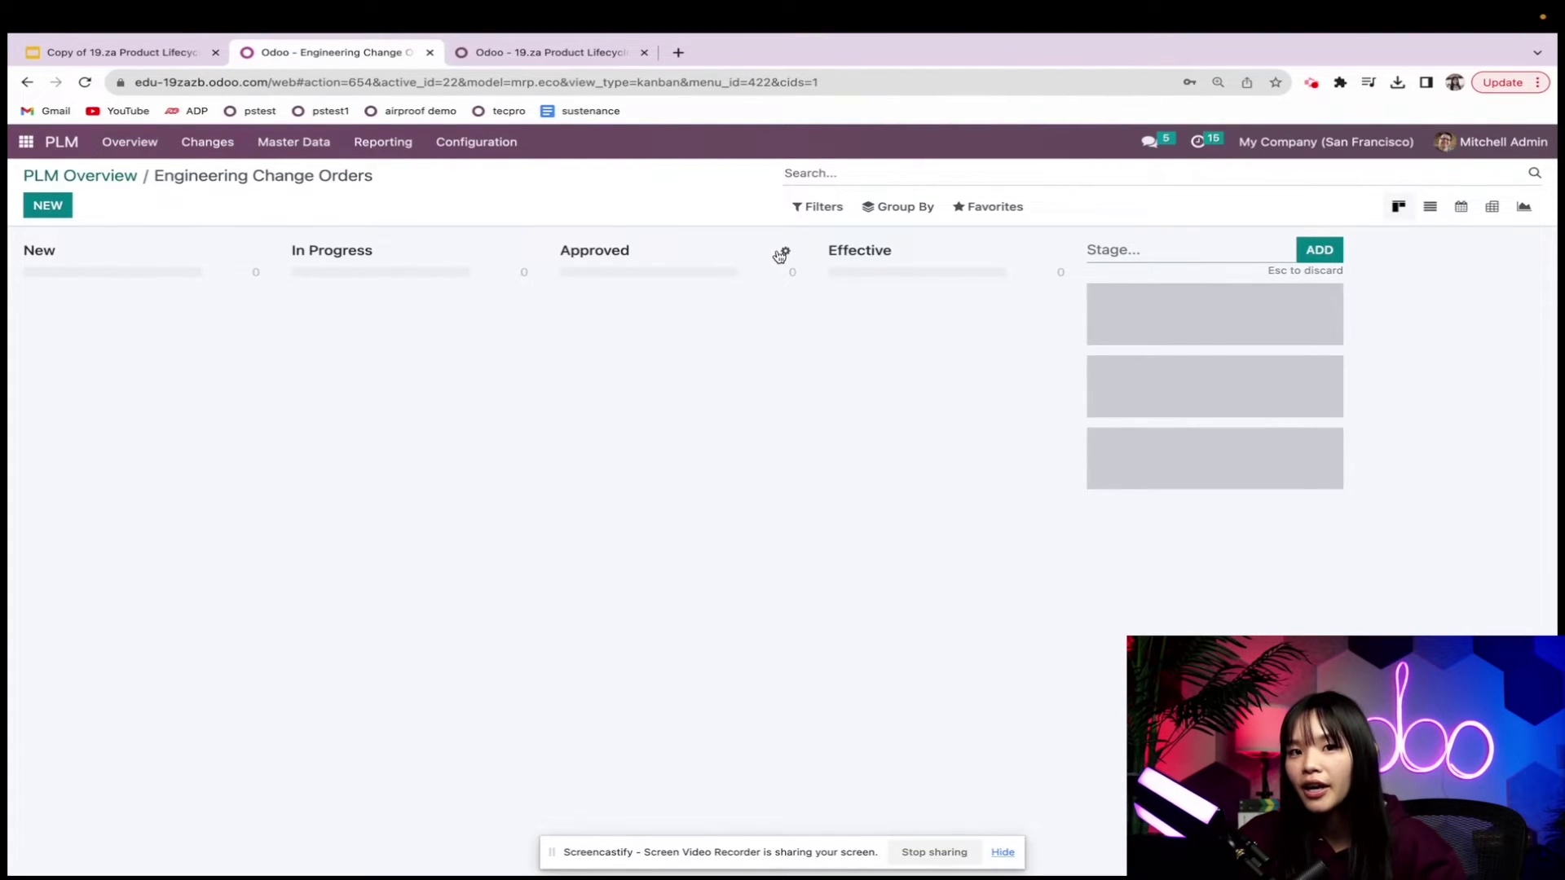
- Give the Approved stage a required Engineering Director approval assigned to the admin user, then save
left_click(786, 256)
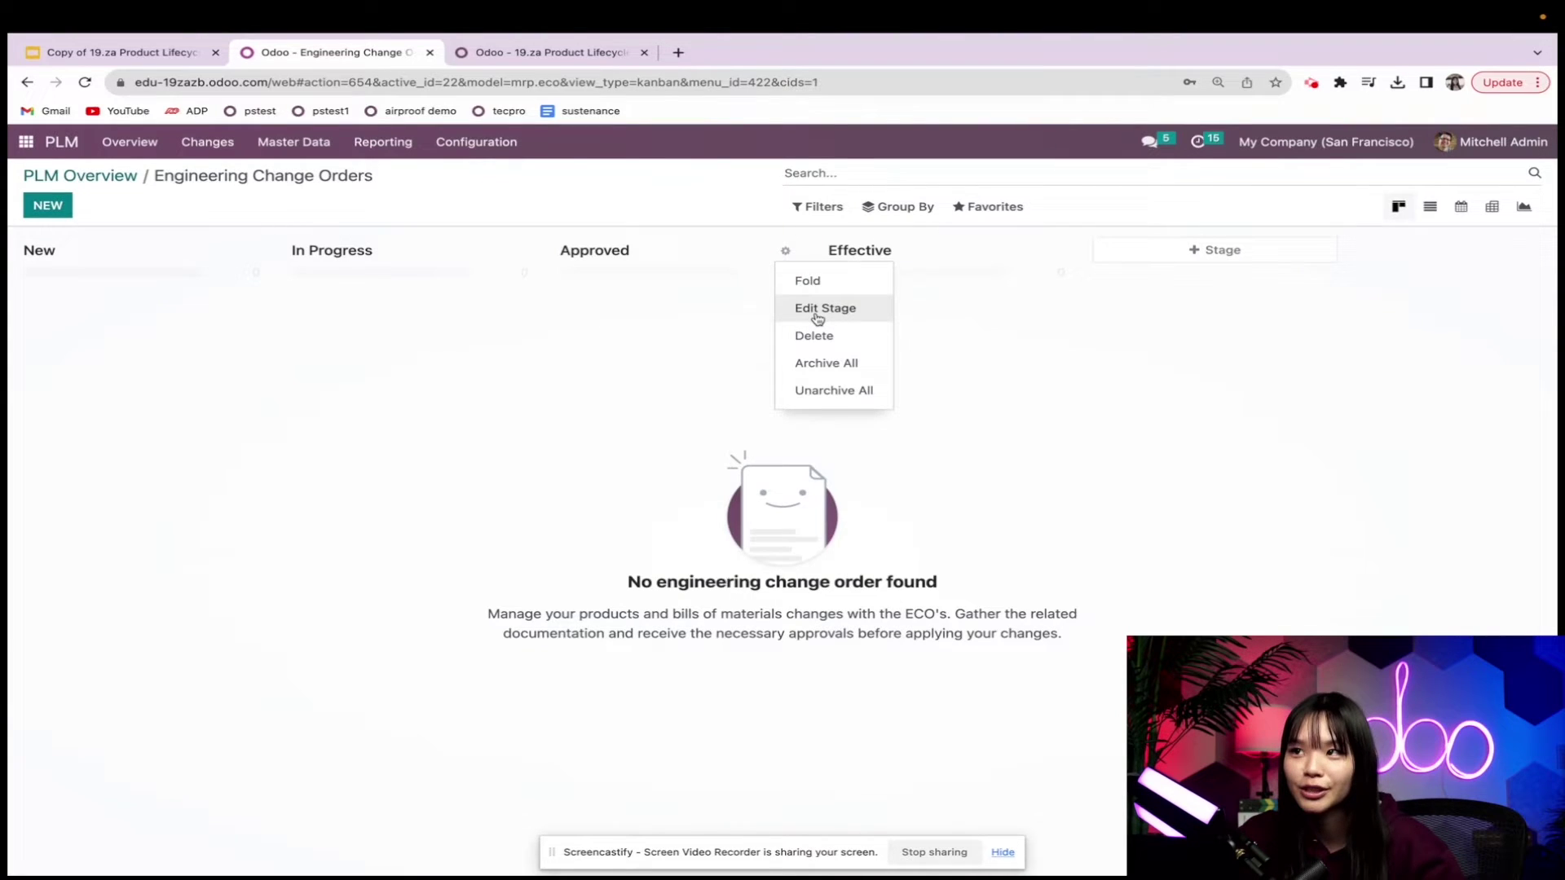
left_click(817, 310)
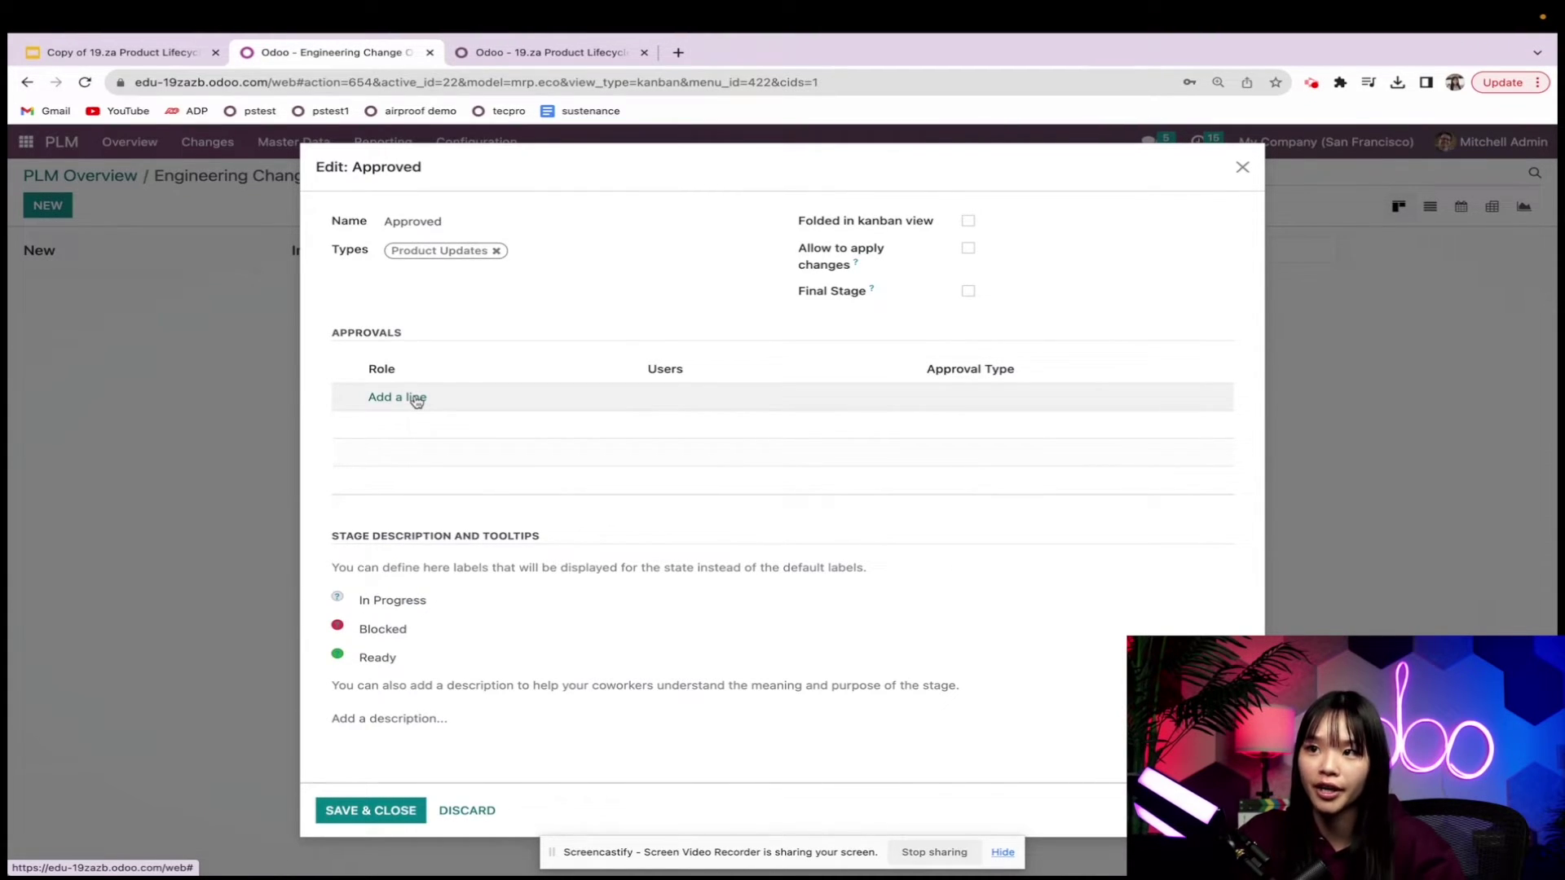
left_click(416, 398)
type("Engin")
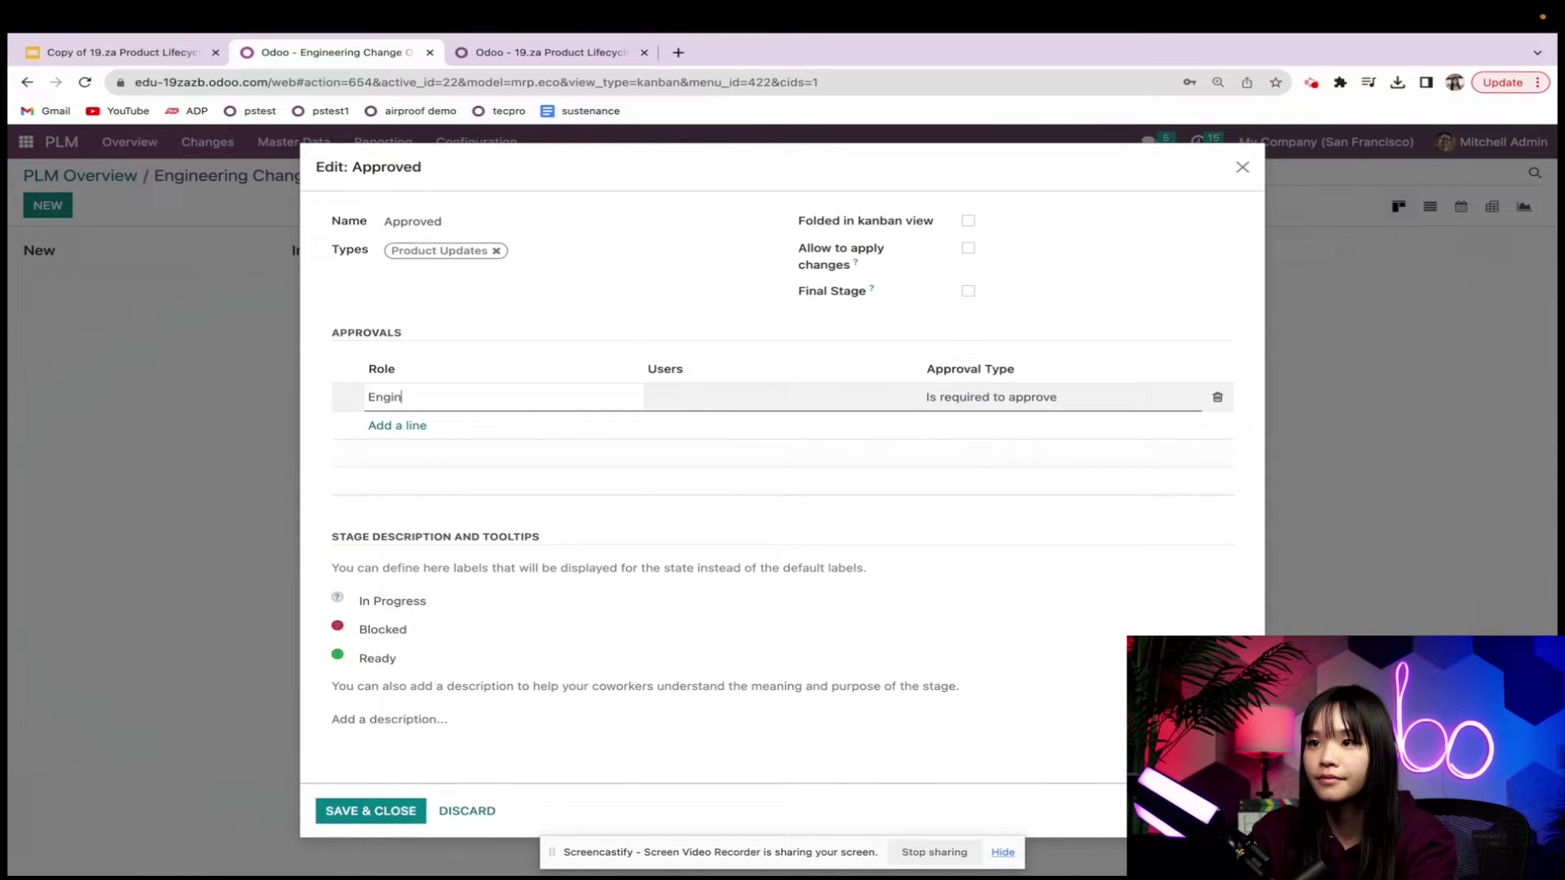
type("eering Direc")
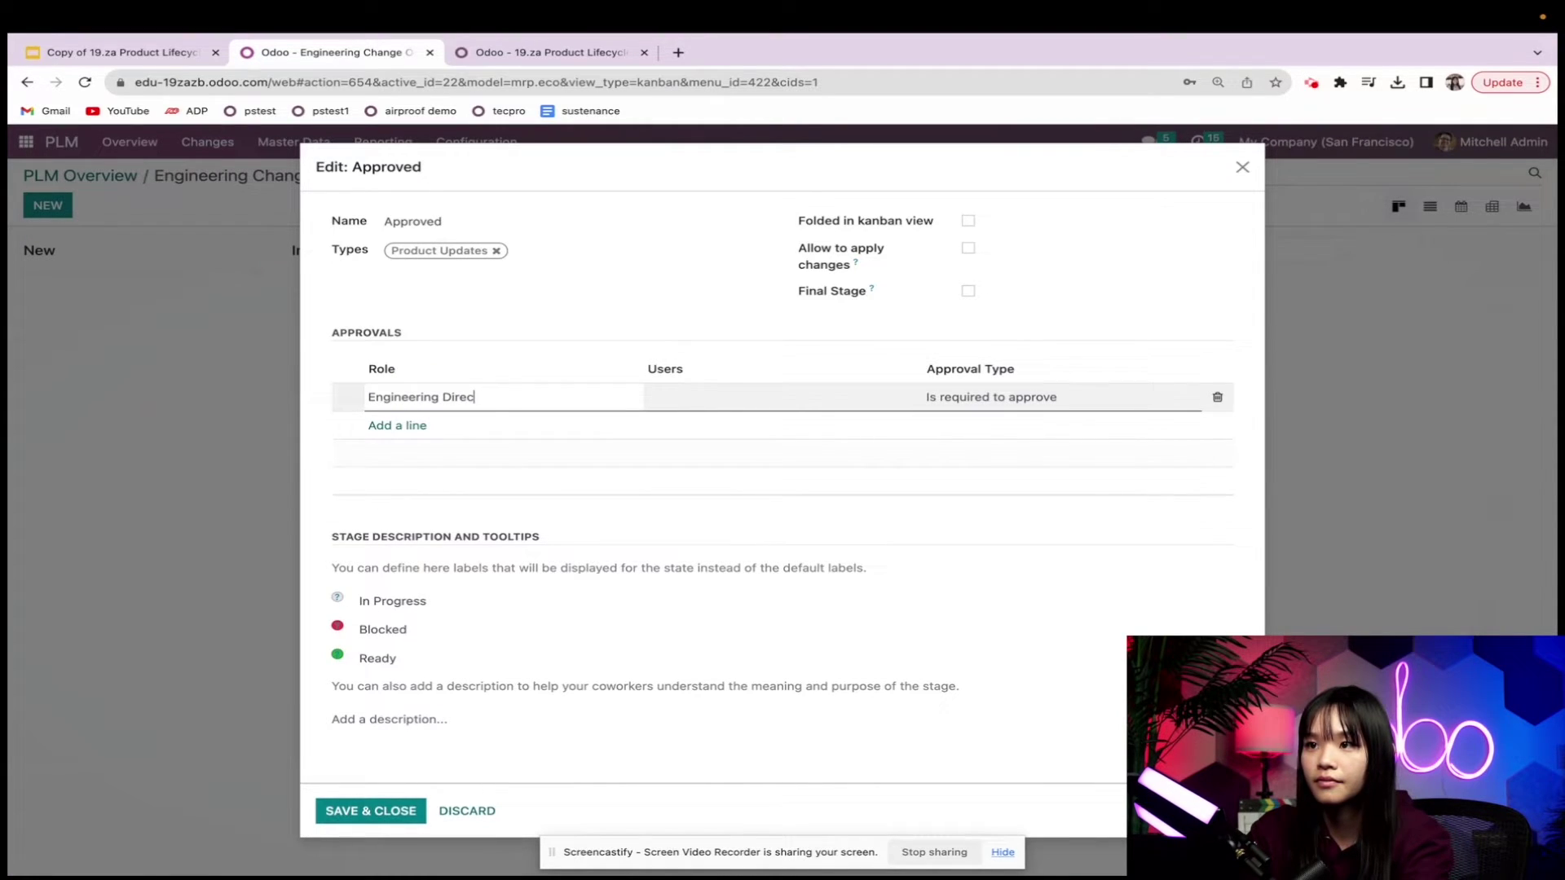
type("tor")
key("Tab")
type("Mitchel")
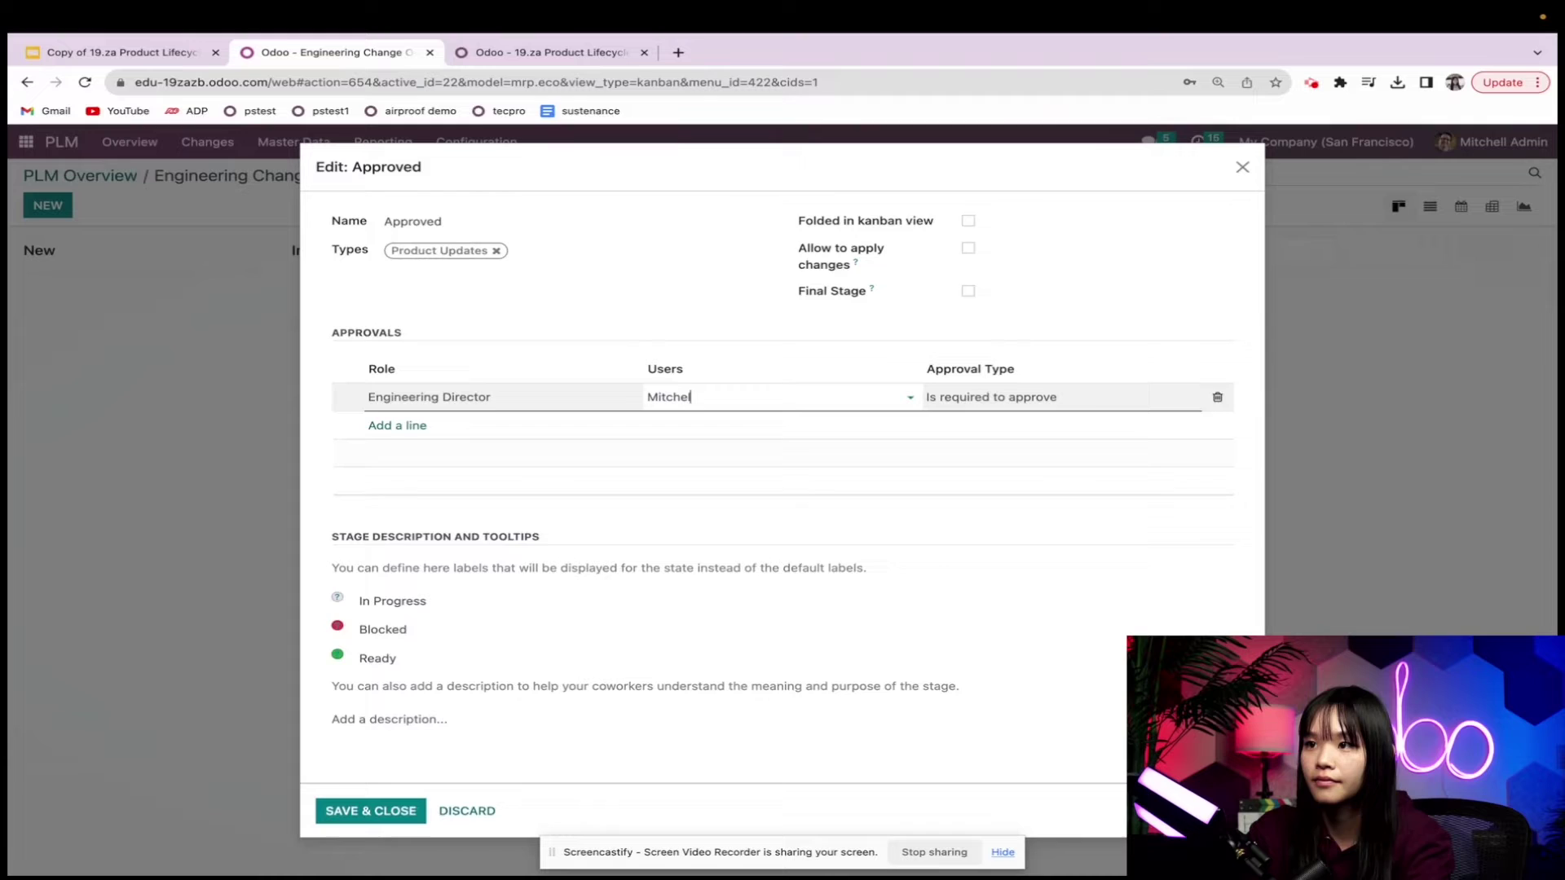
left_click(673, 422)
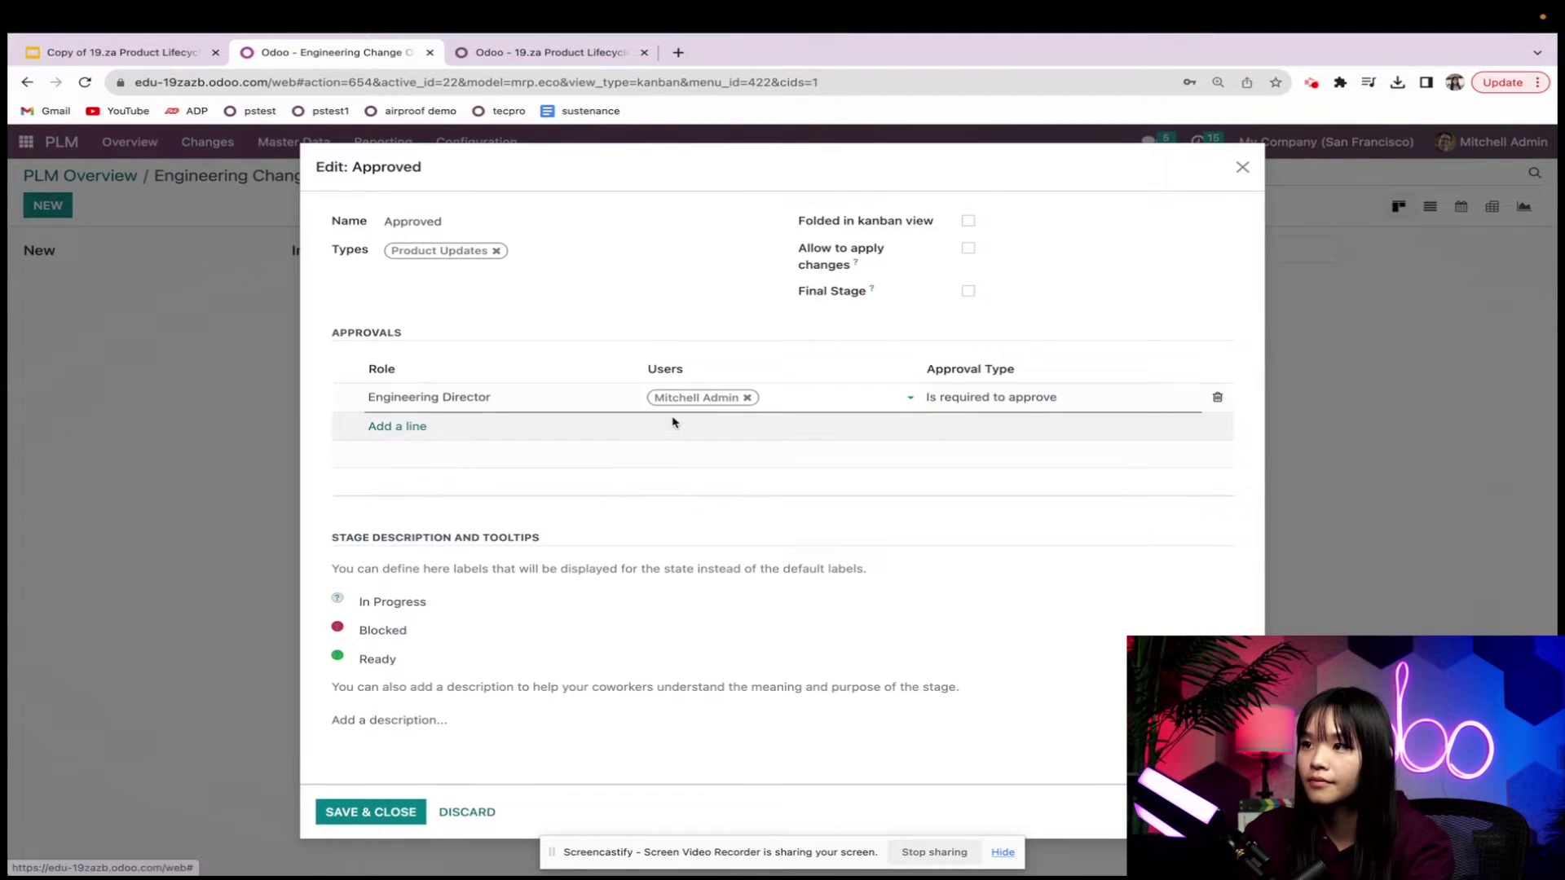
left_click(998, 400)
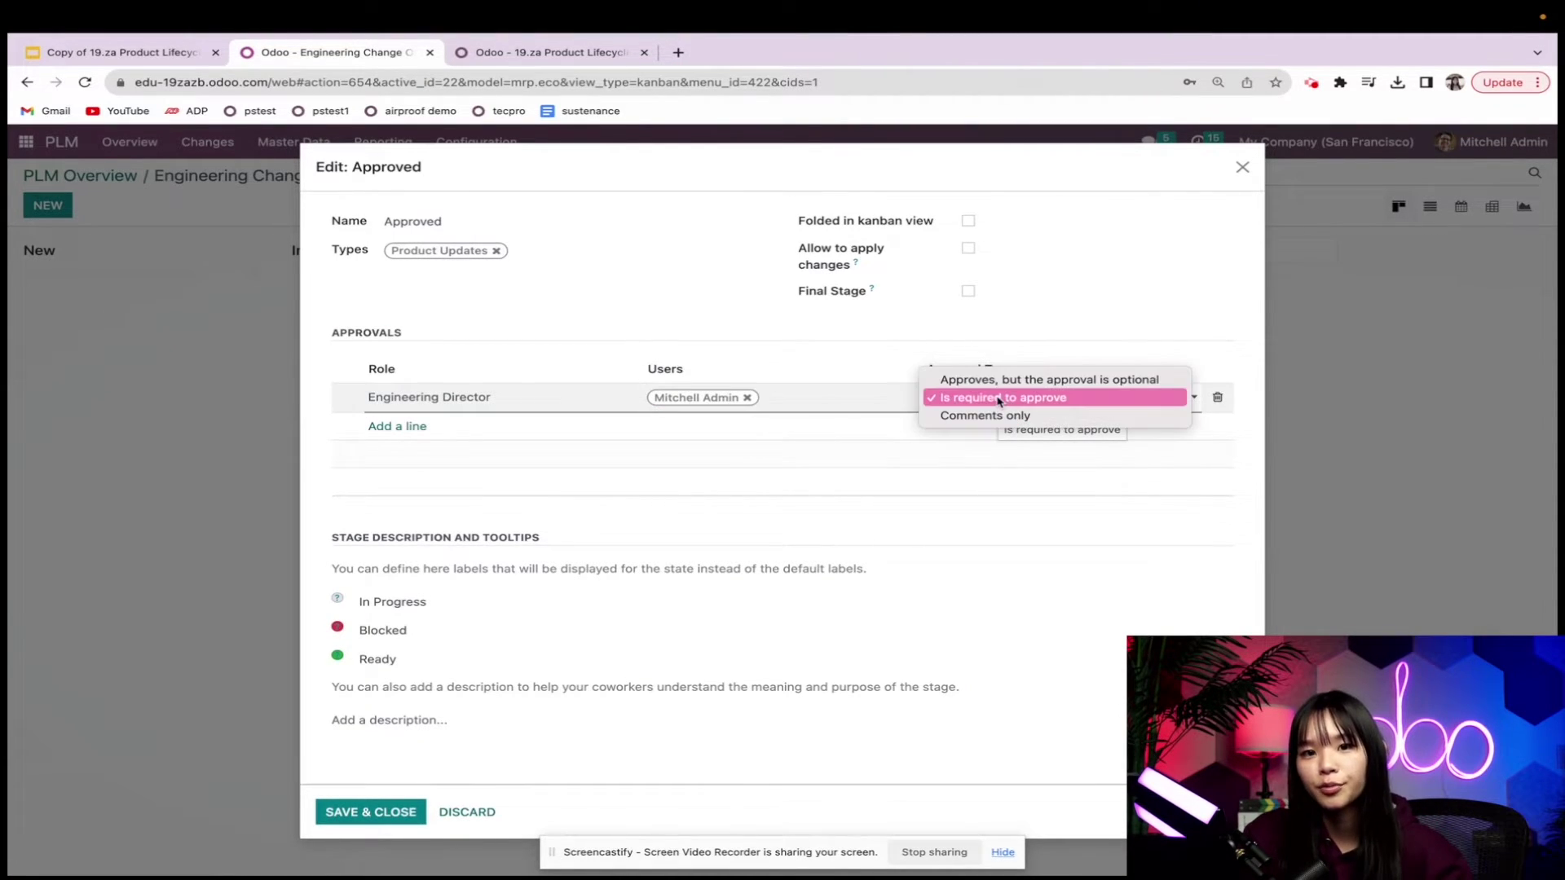
left_click(1102, 400)
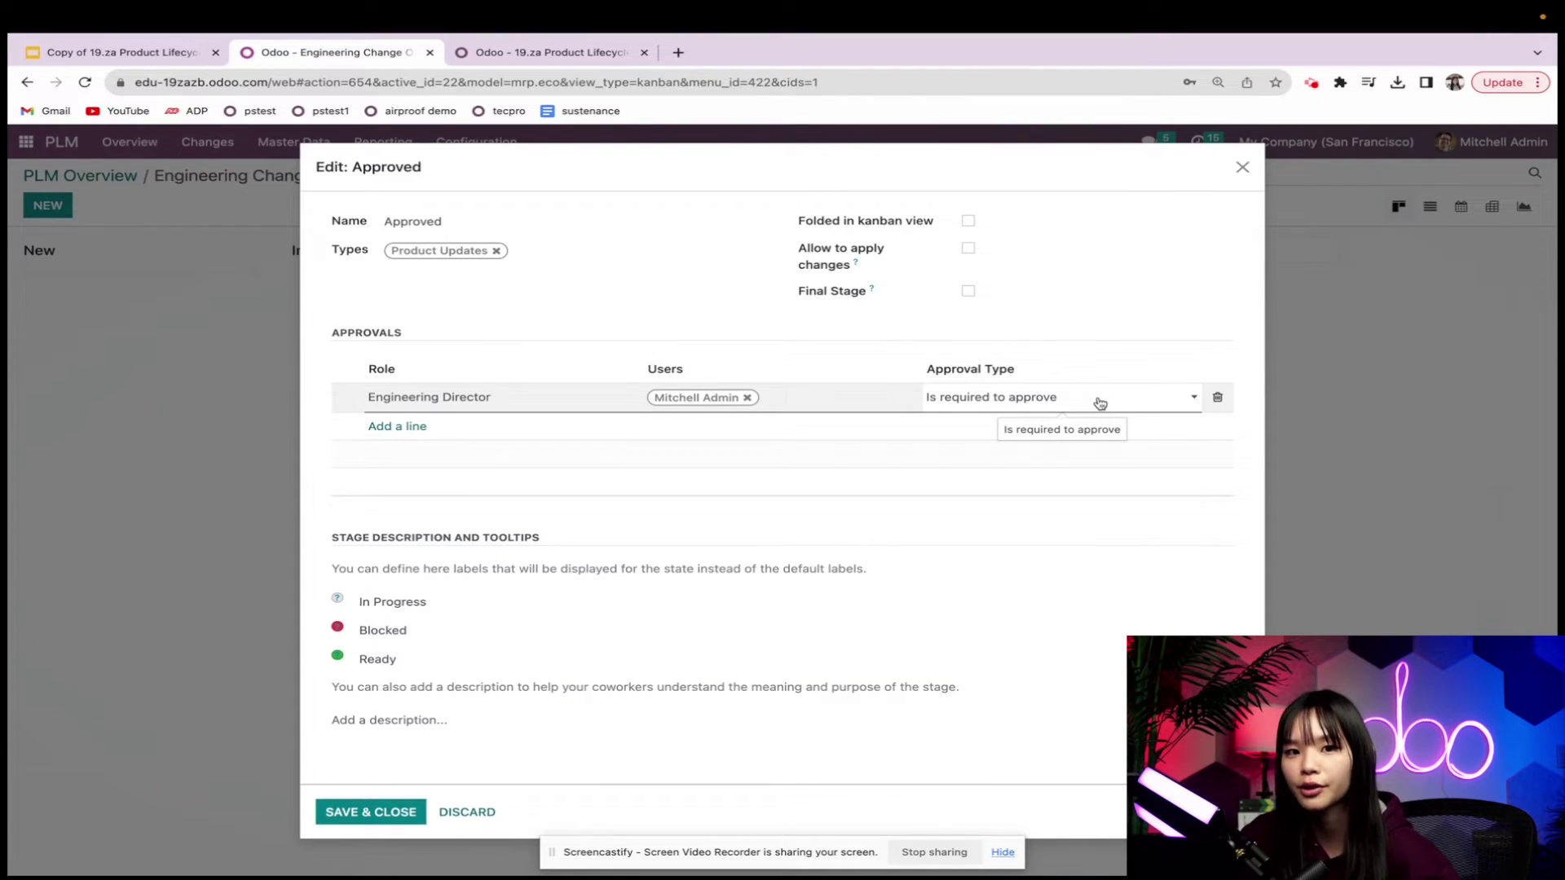
left_click(377, 809)
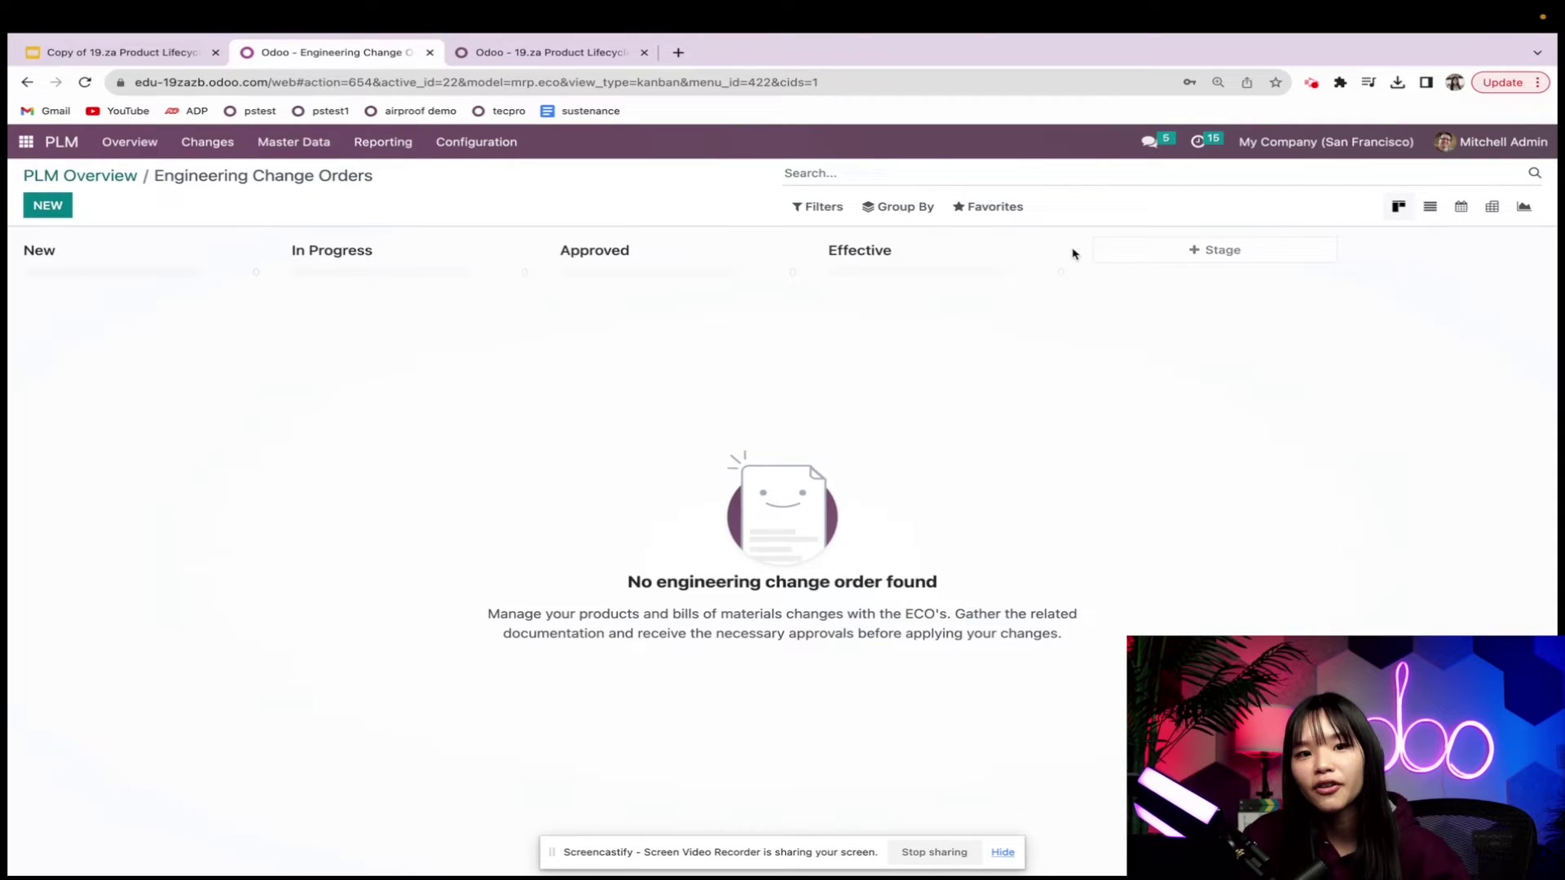
- Tick Allow to apply changes, Final Stage and Folded in kanban view on Effective, then save
left_click(1053, 256)
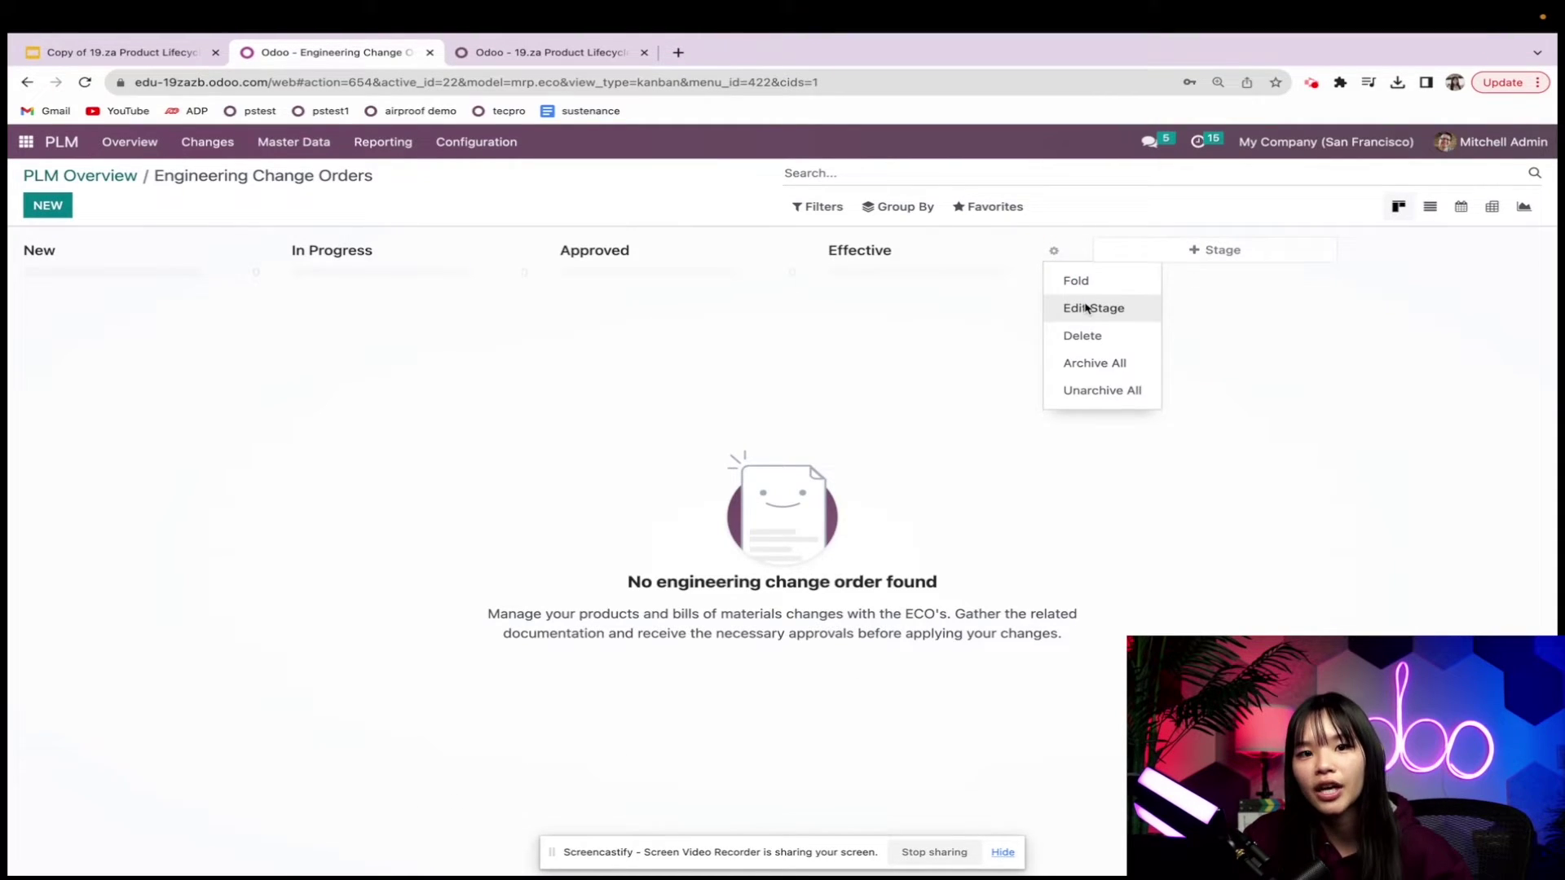
left_click(1087, 308)
left_click(1056, 255)
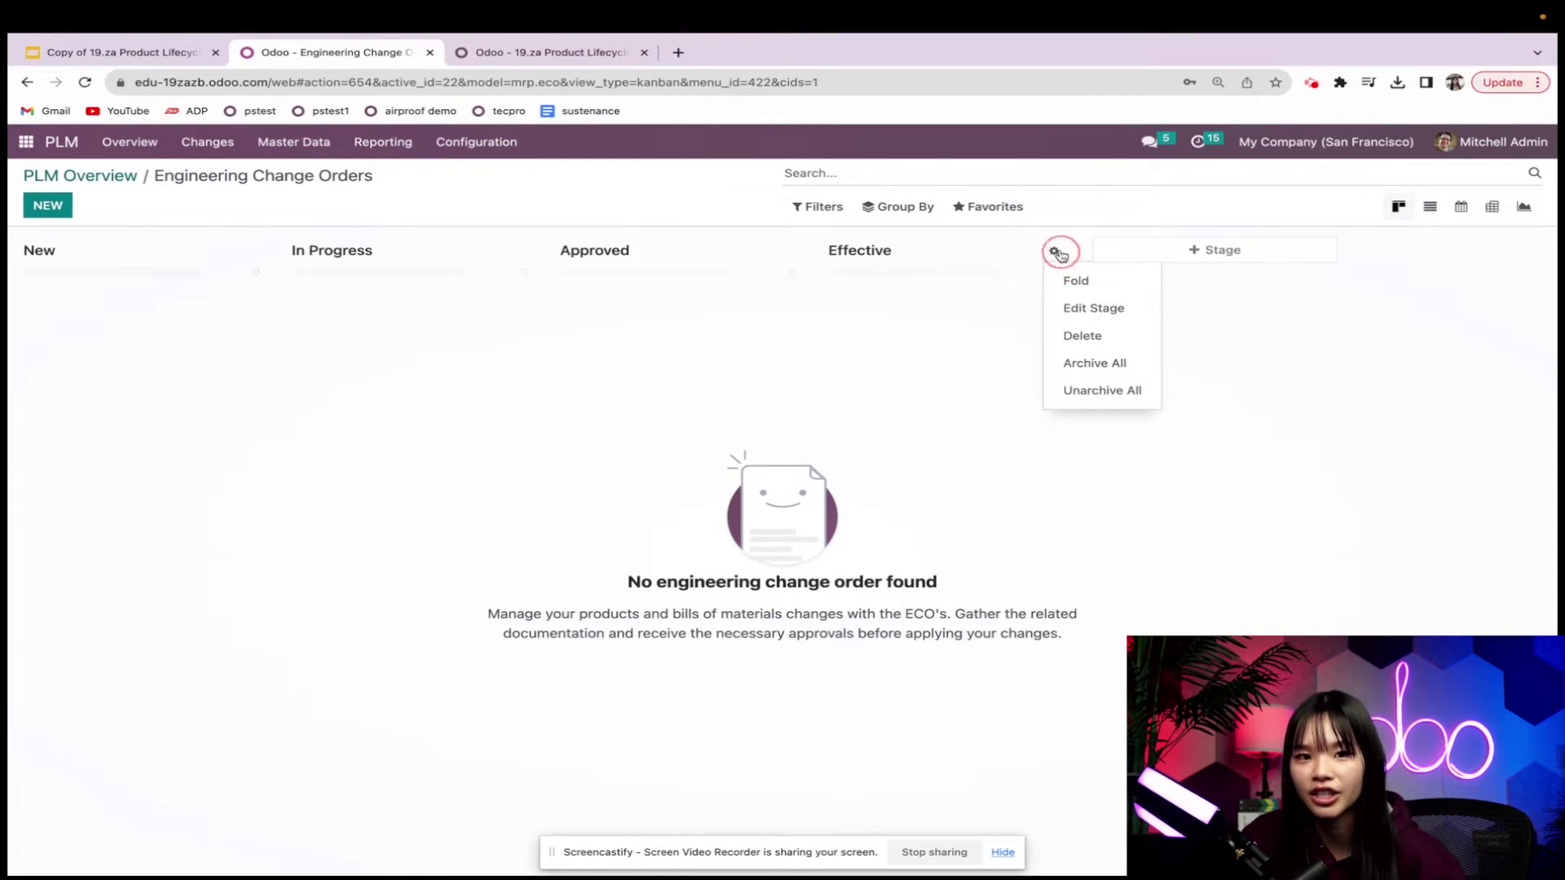
left_click(1074, 309)
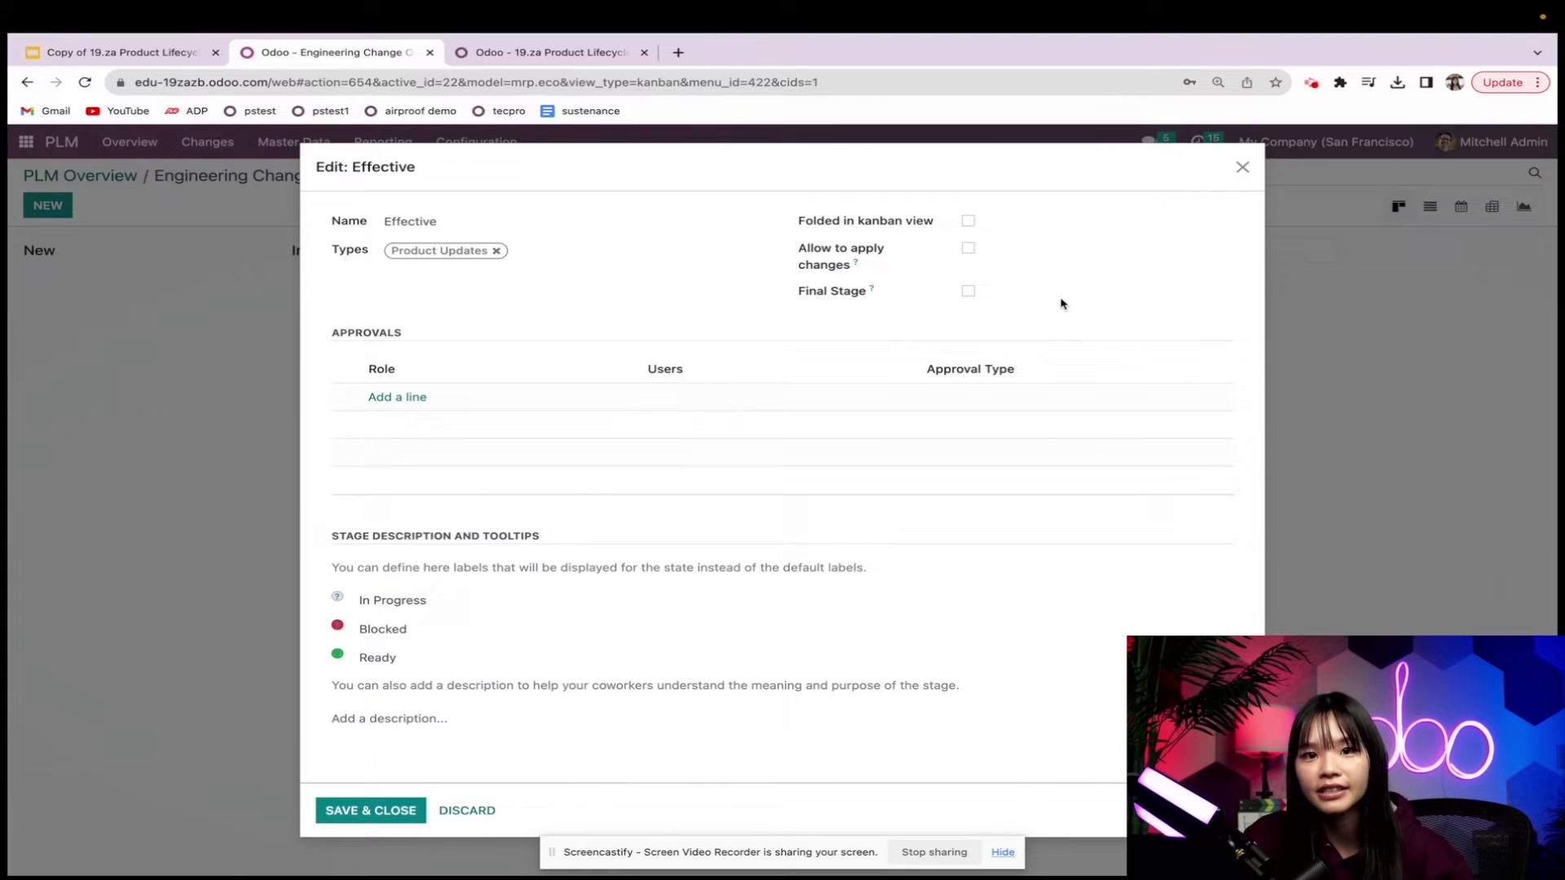
left_click(969, 248)
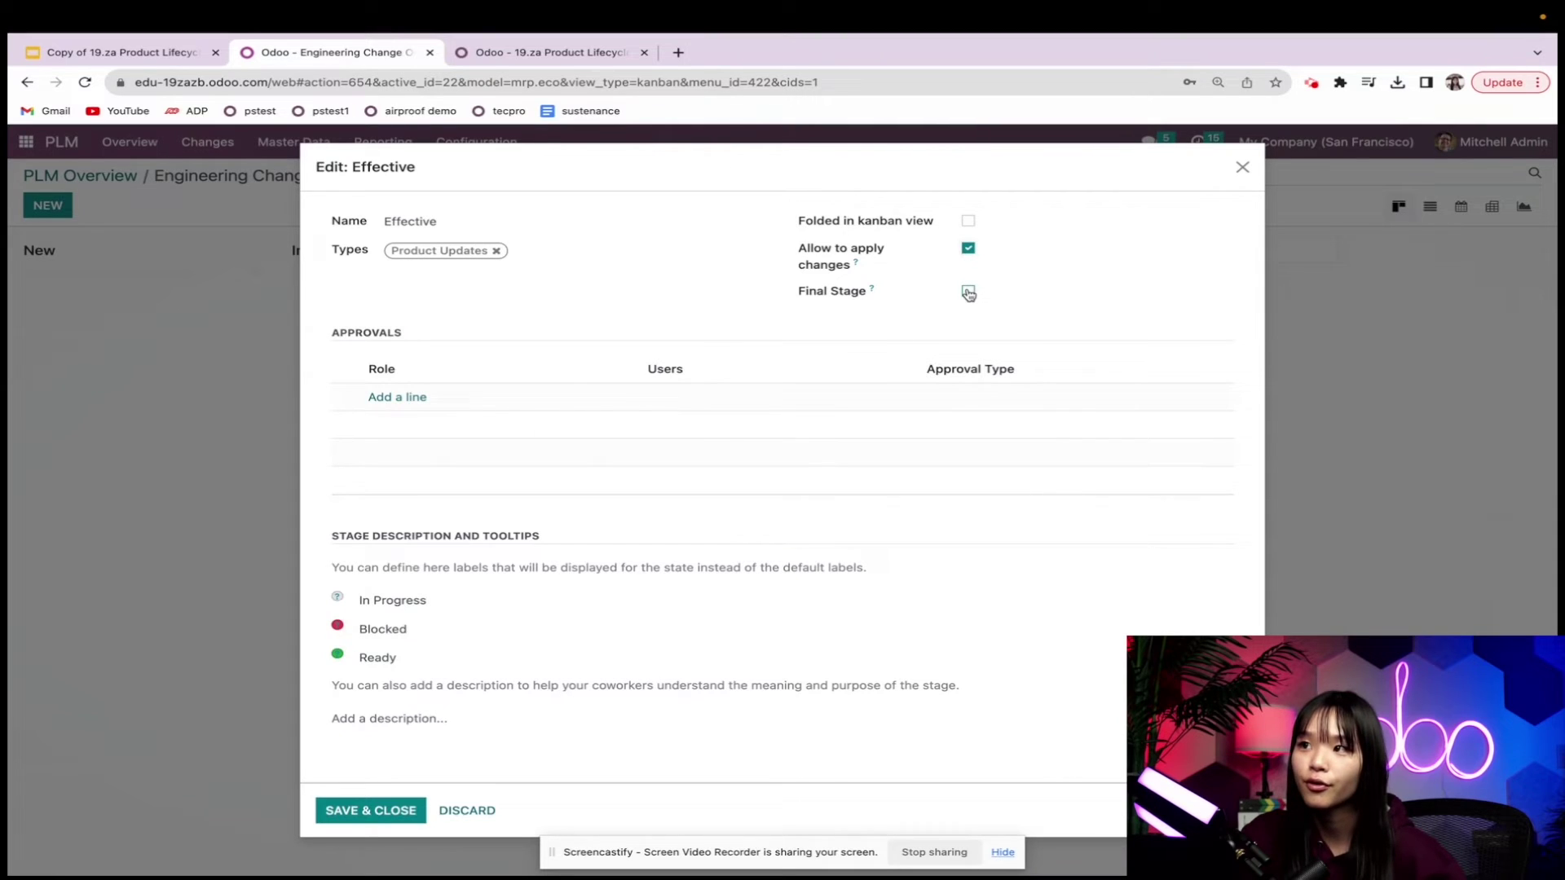
left_click(968, 291)
left_click(968, 221)
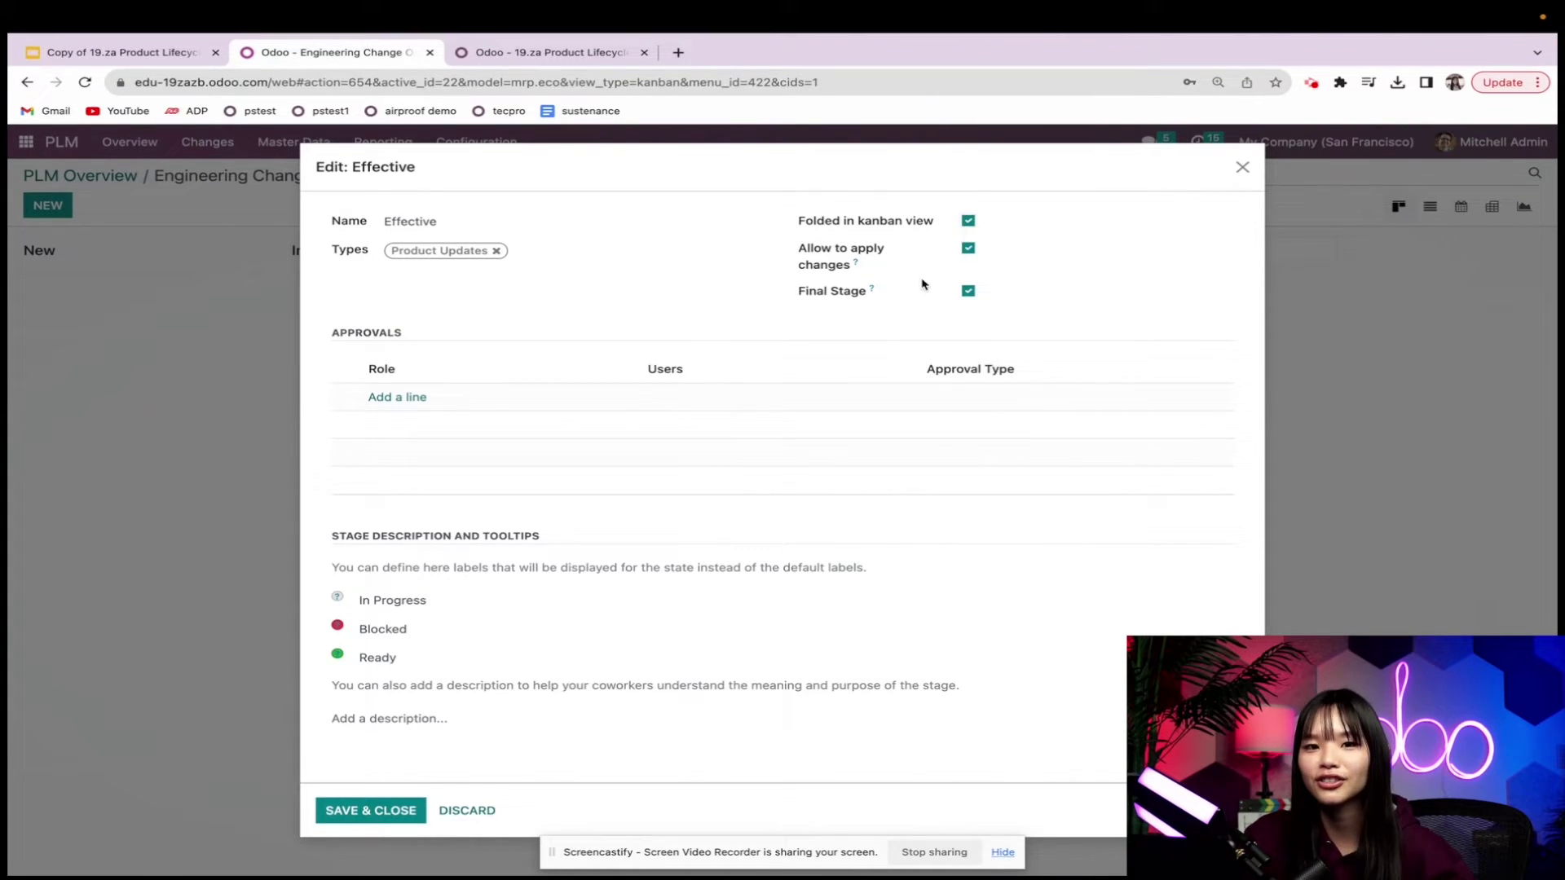
left_click(381, 810)
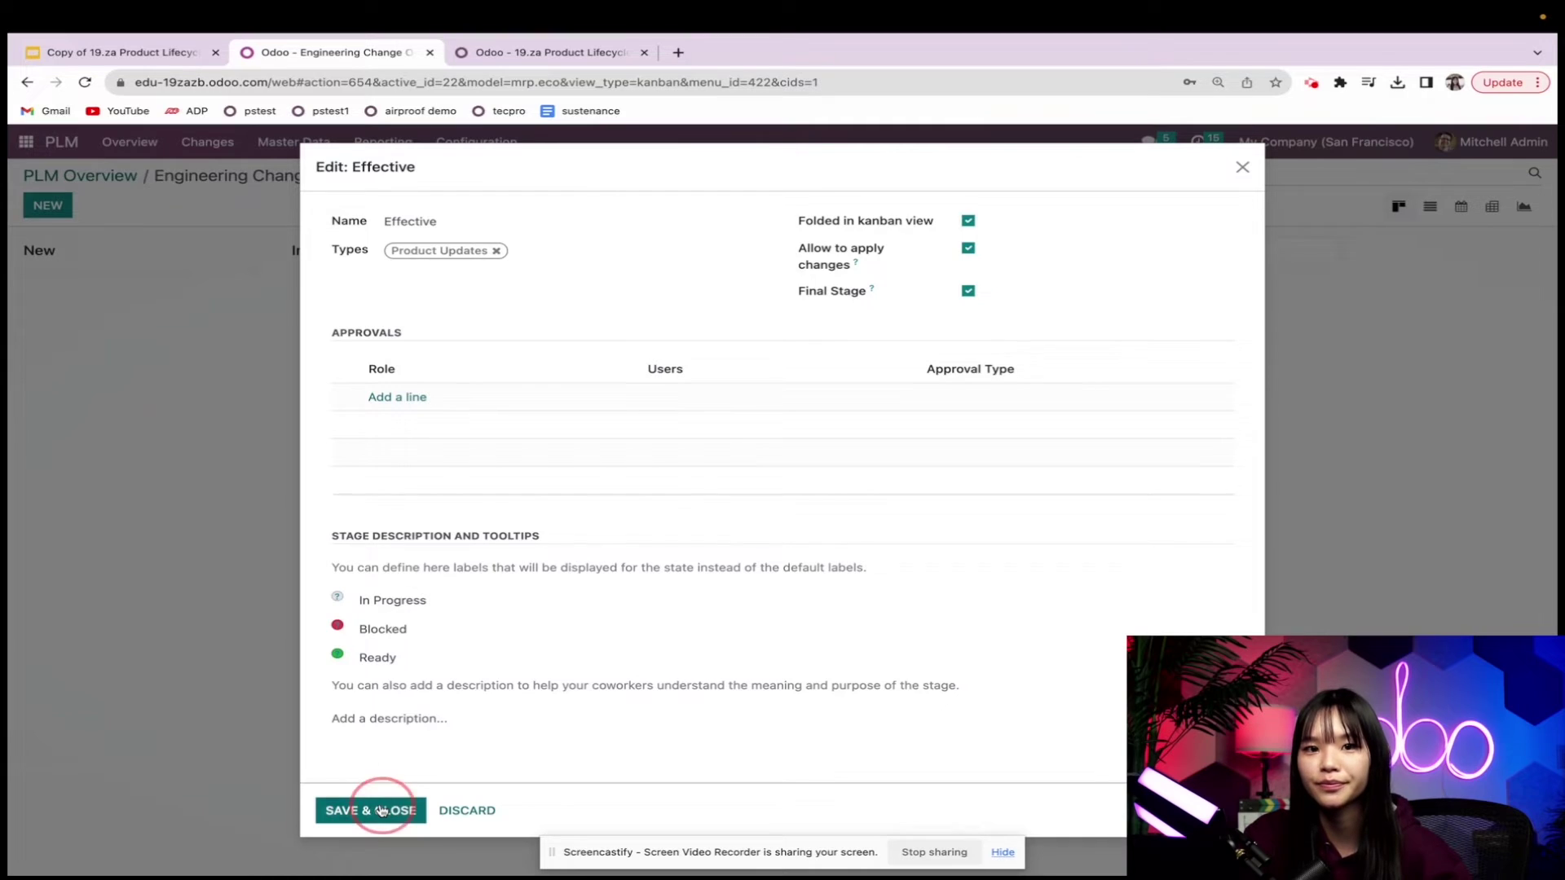
- Start a new change order described 'Version 2' for the product Wood Shelf
left_click(48, 207)
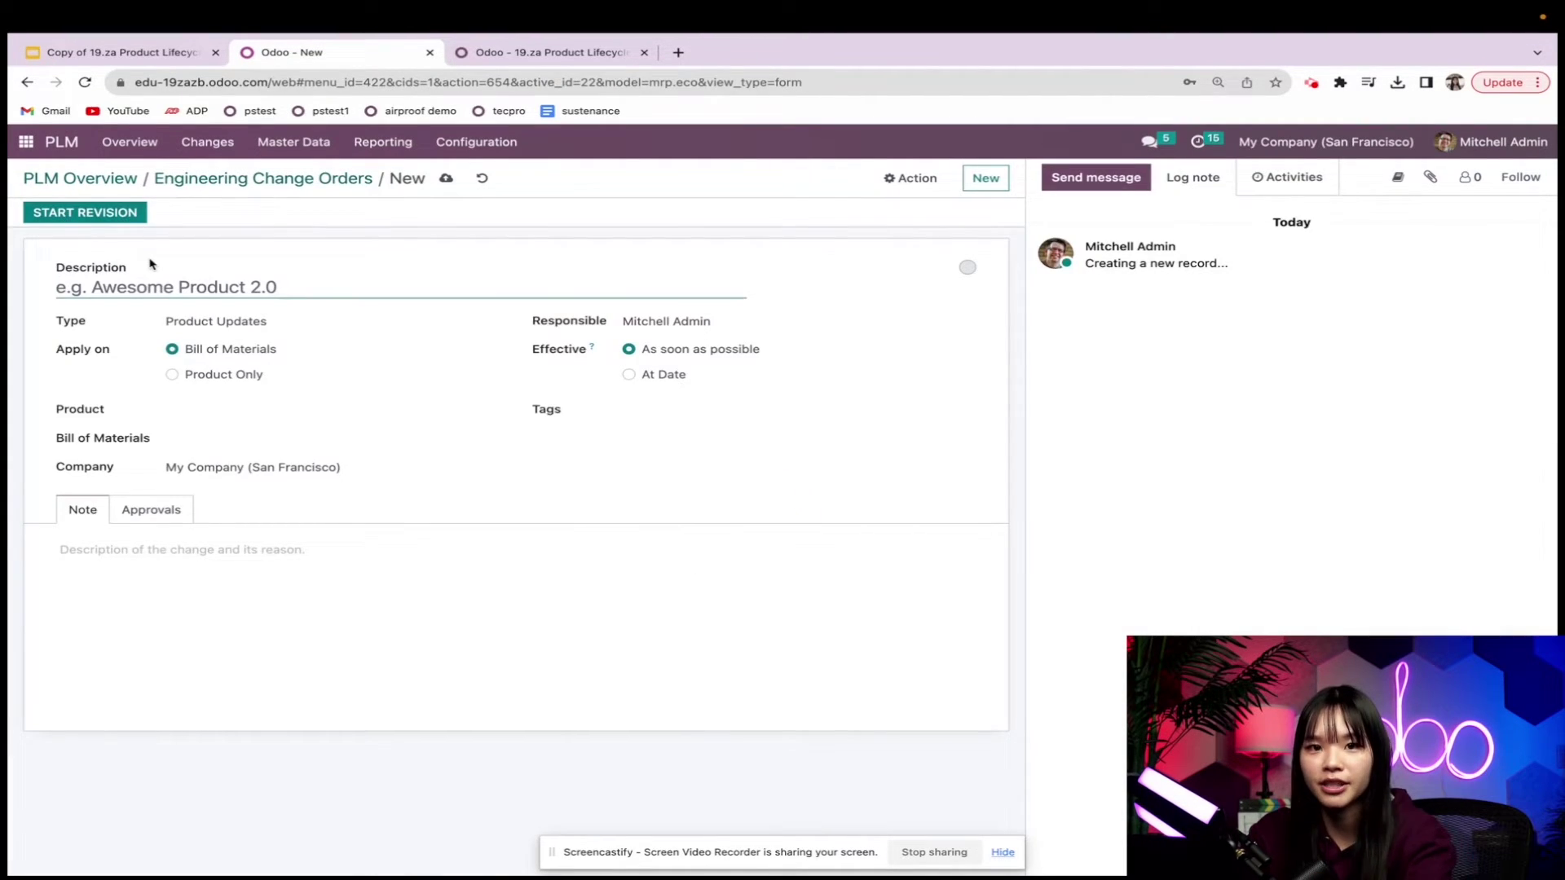
type("Vers")
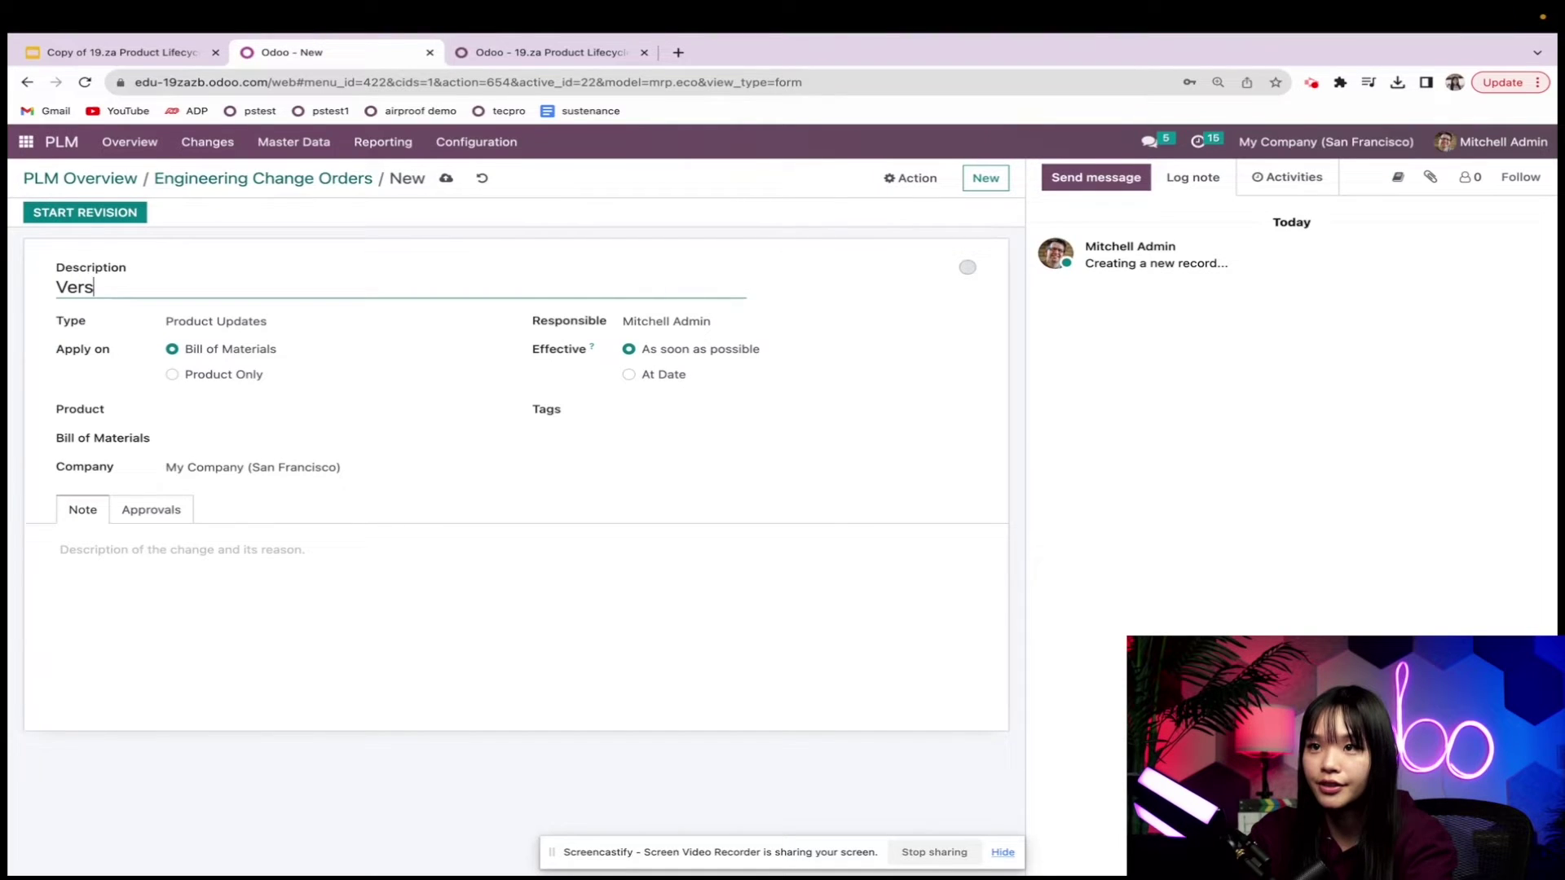
type("ion 2")
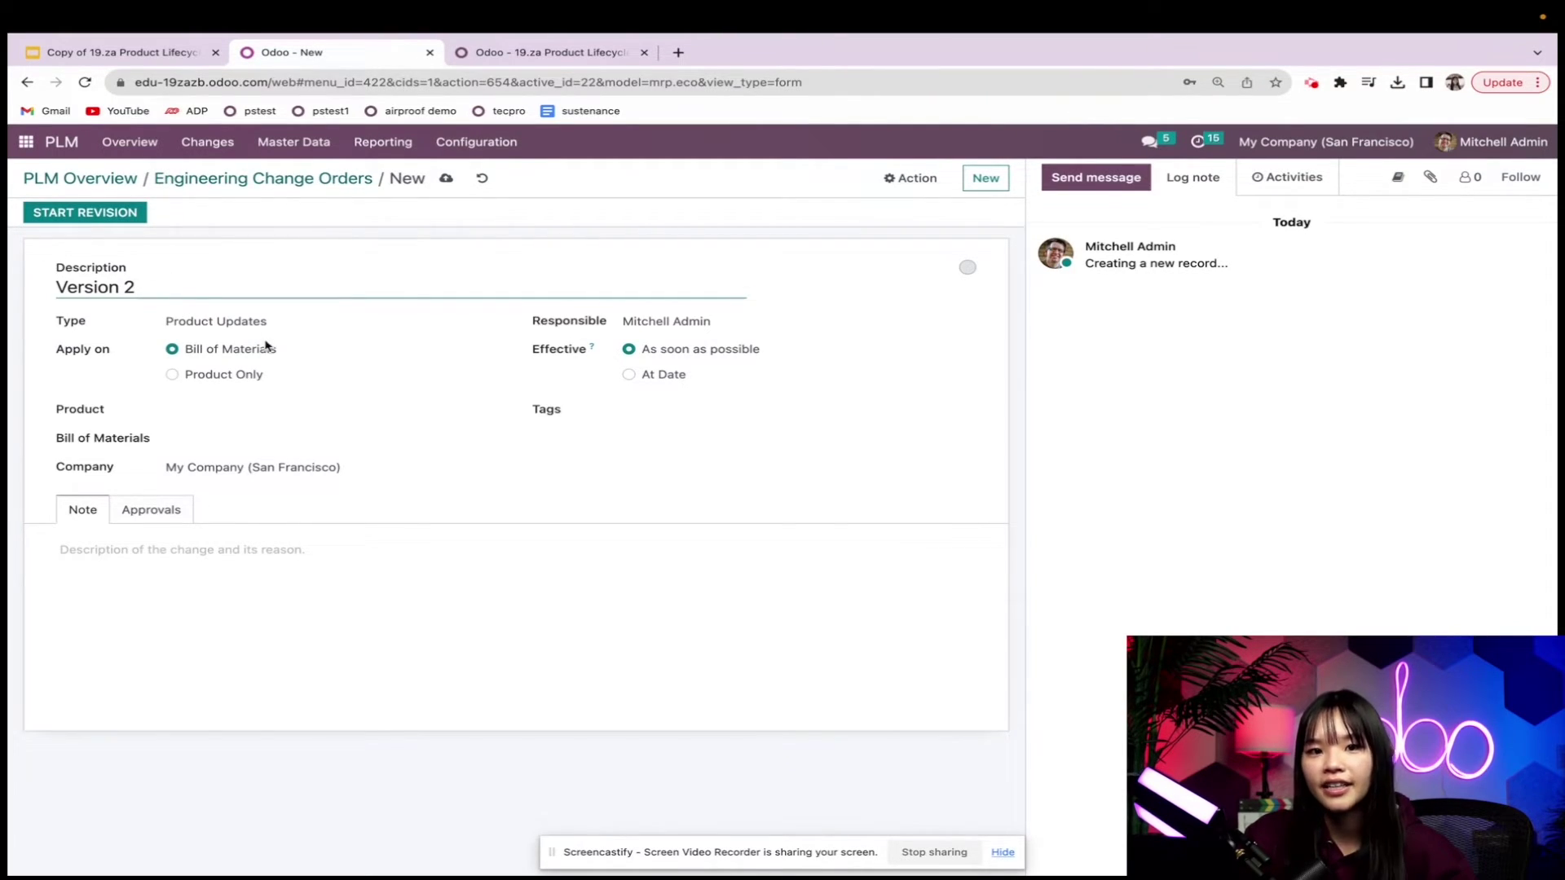
left_click(273, 408)
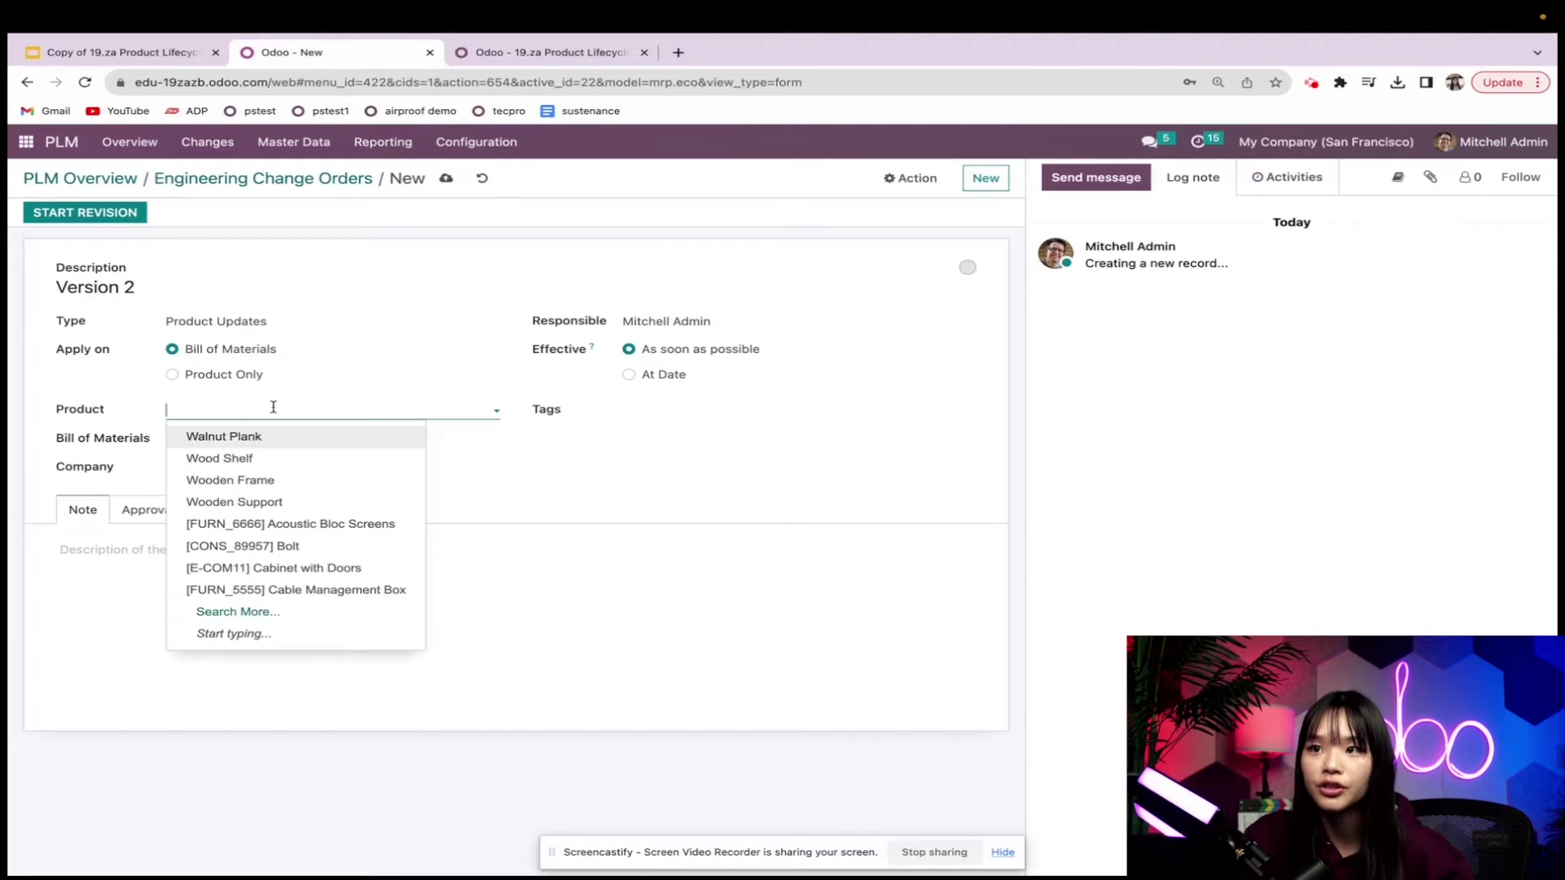
left_click(269, 458)
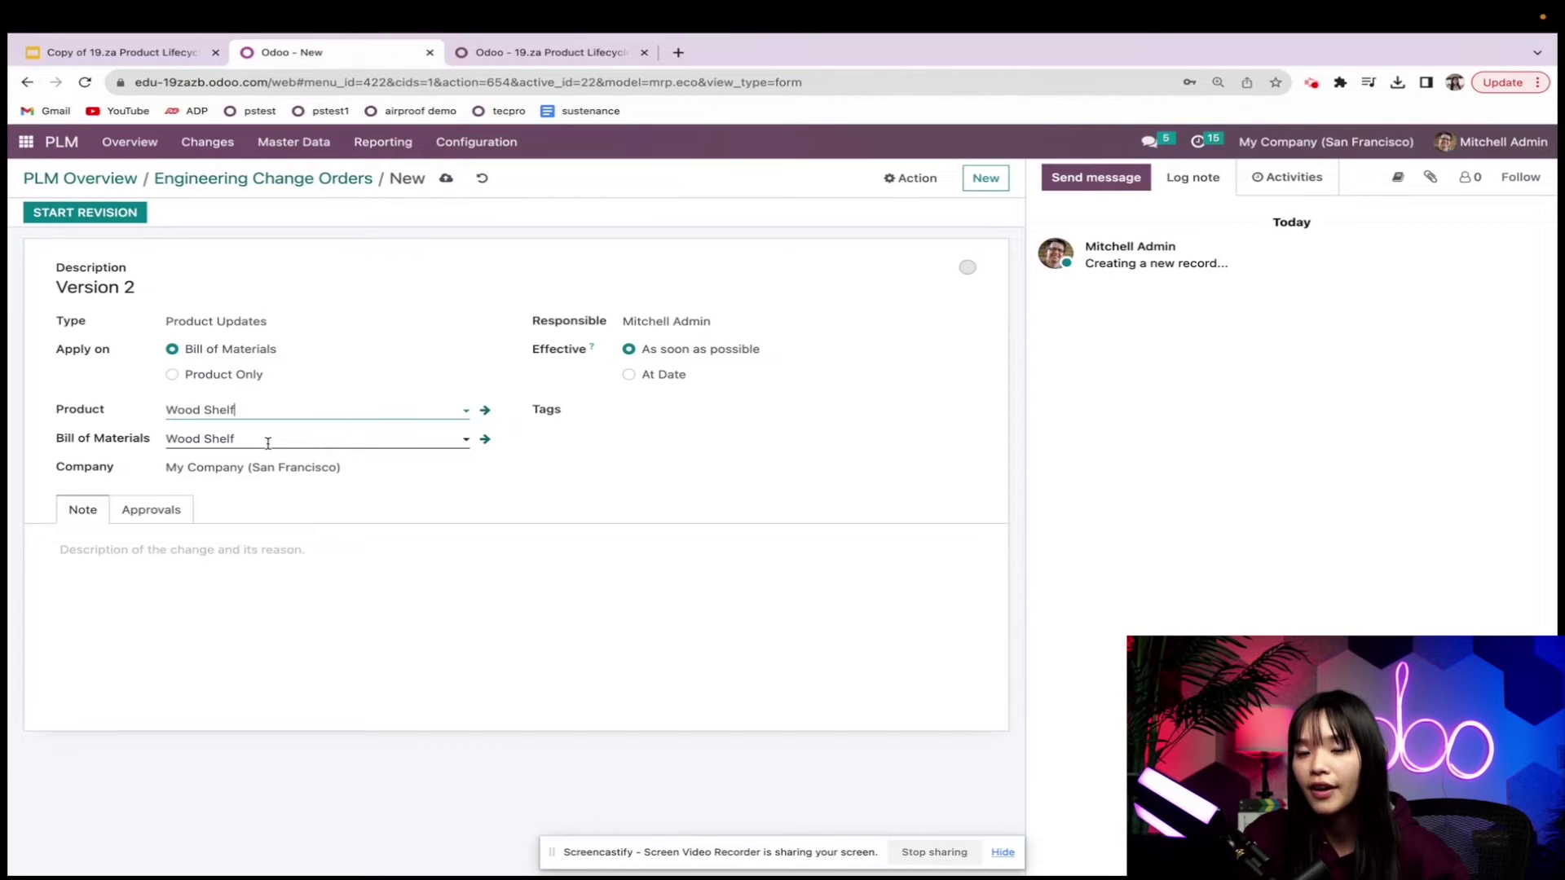
- Make it effective at 10/30/2023 with note 'Add another plank. Increase operation time by 30 min'
left_click(632, 377)
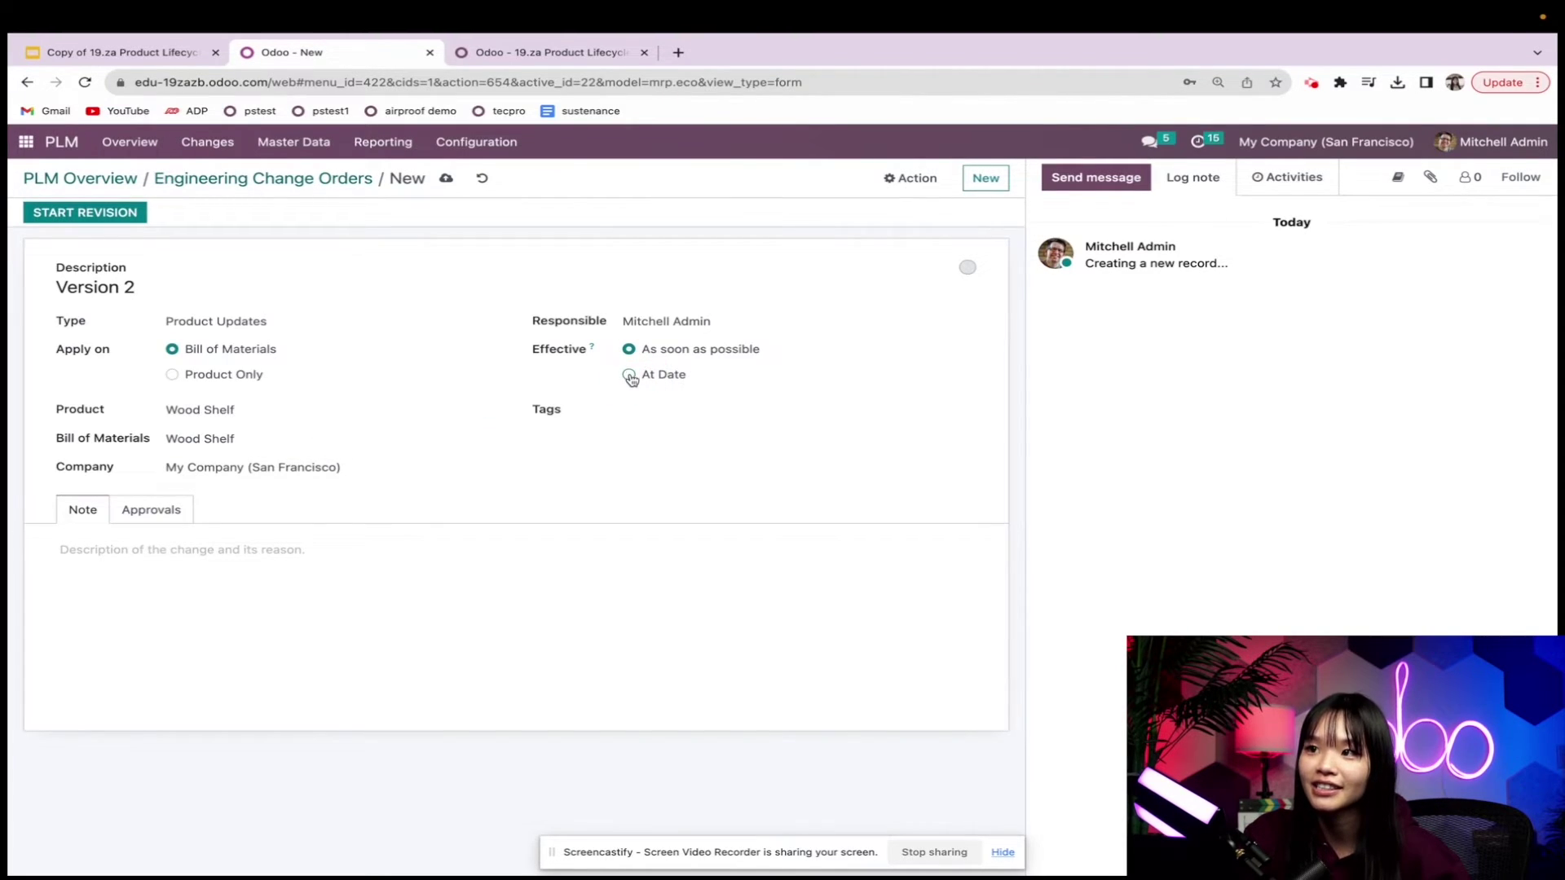
left_click(655, 413)
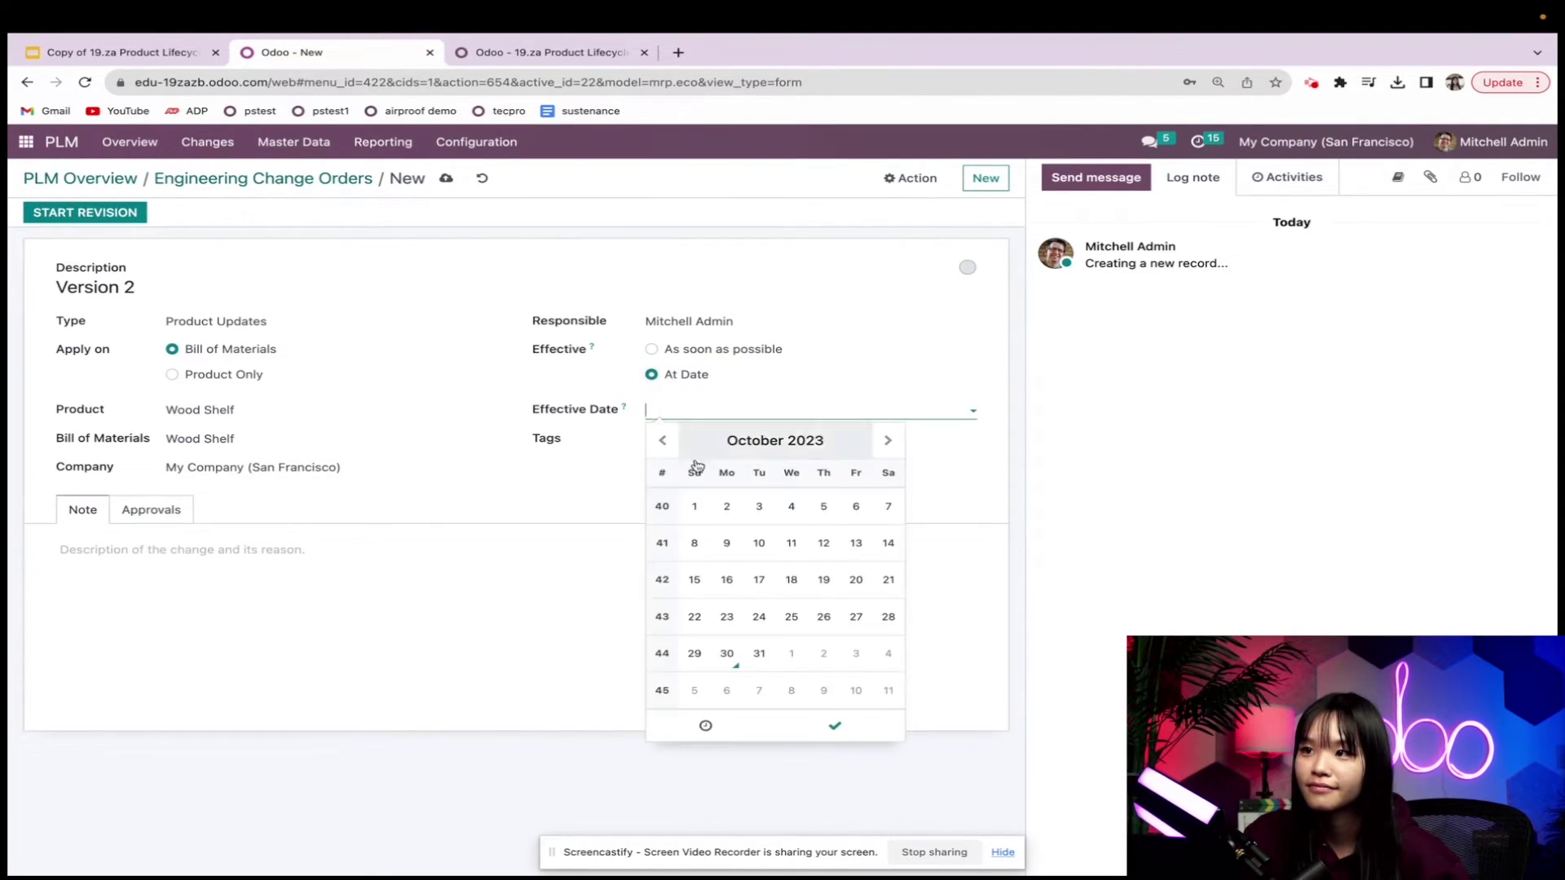
left_click(727, 655)
left_click(486, 590)
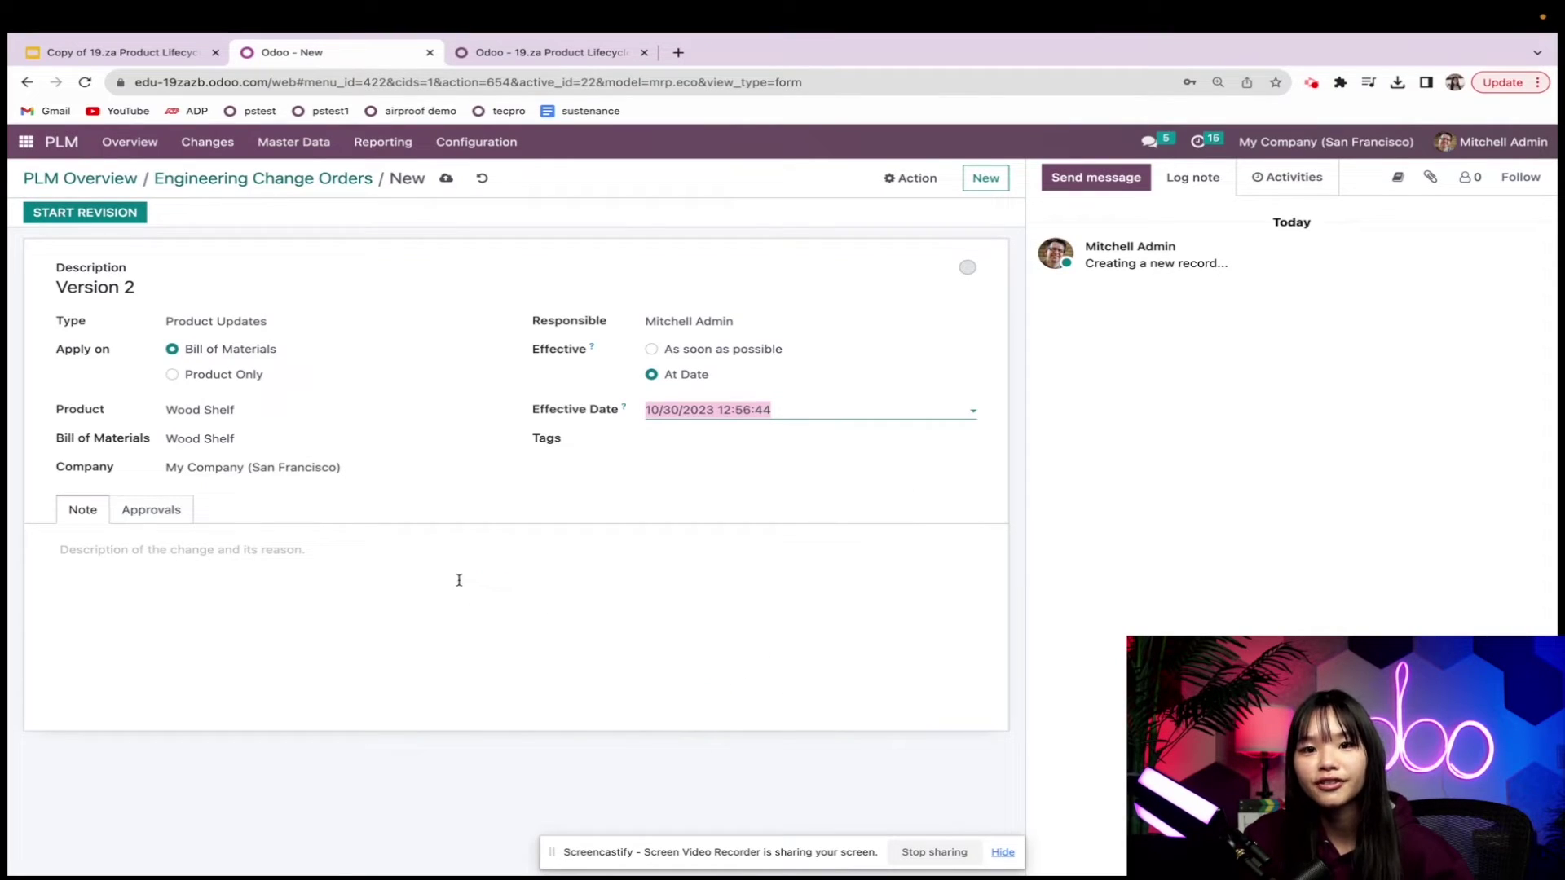
left_click(449, 580)
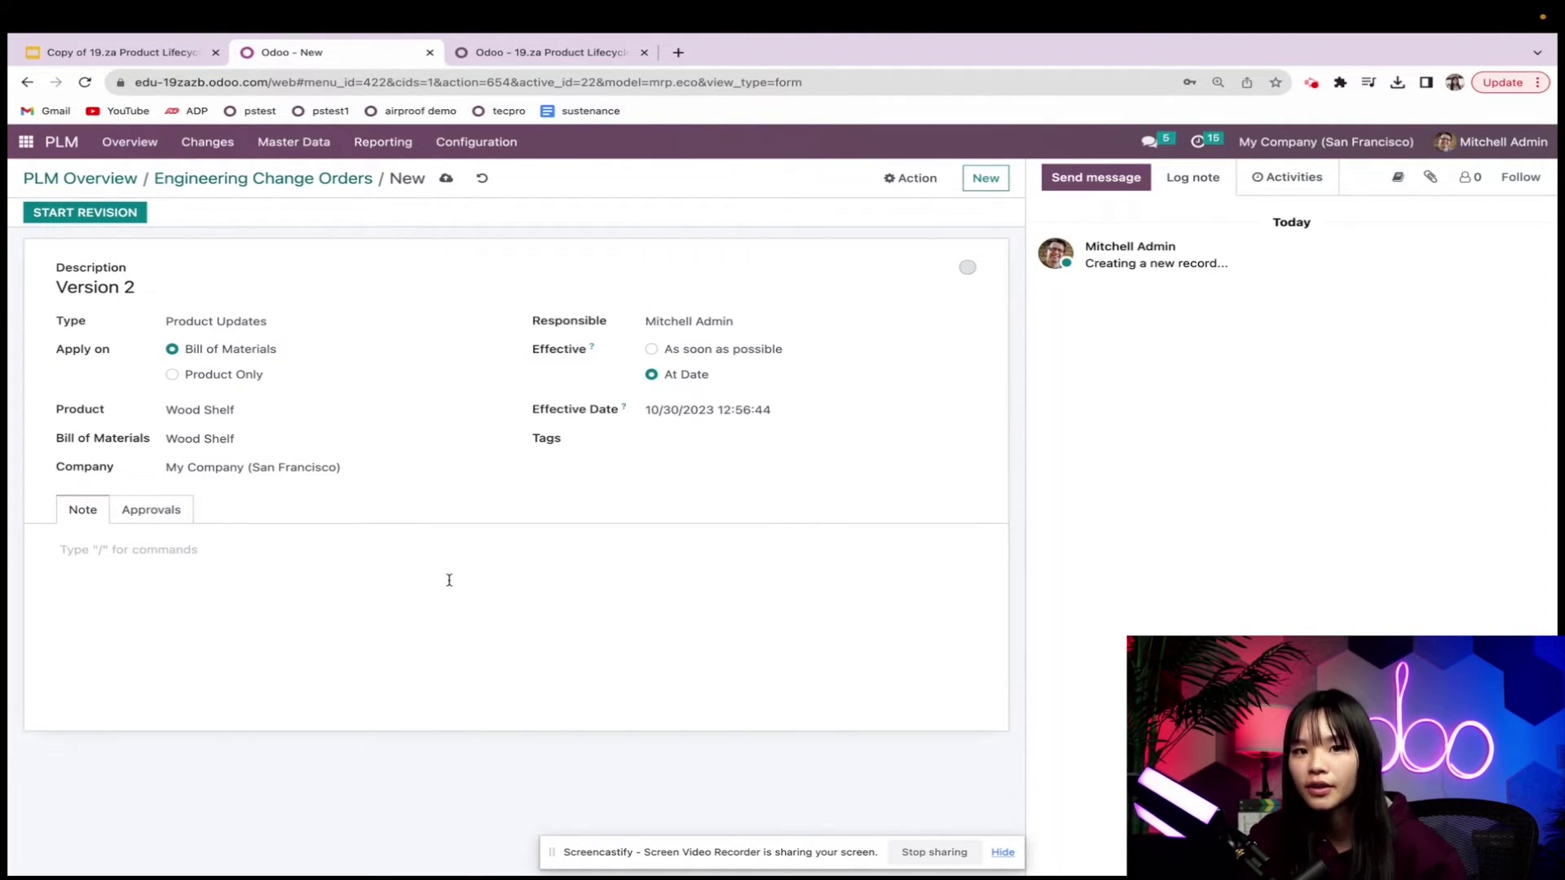
type("Add another")
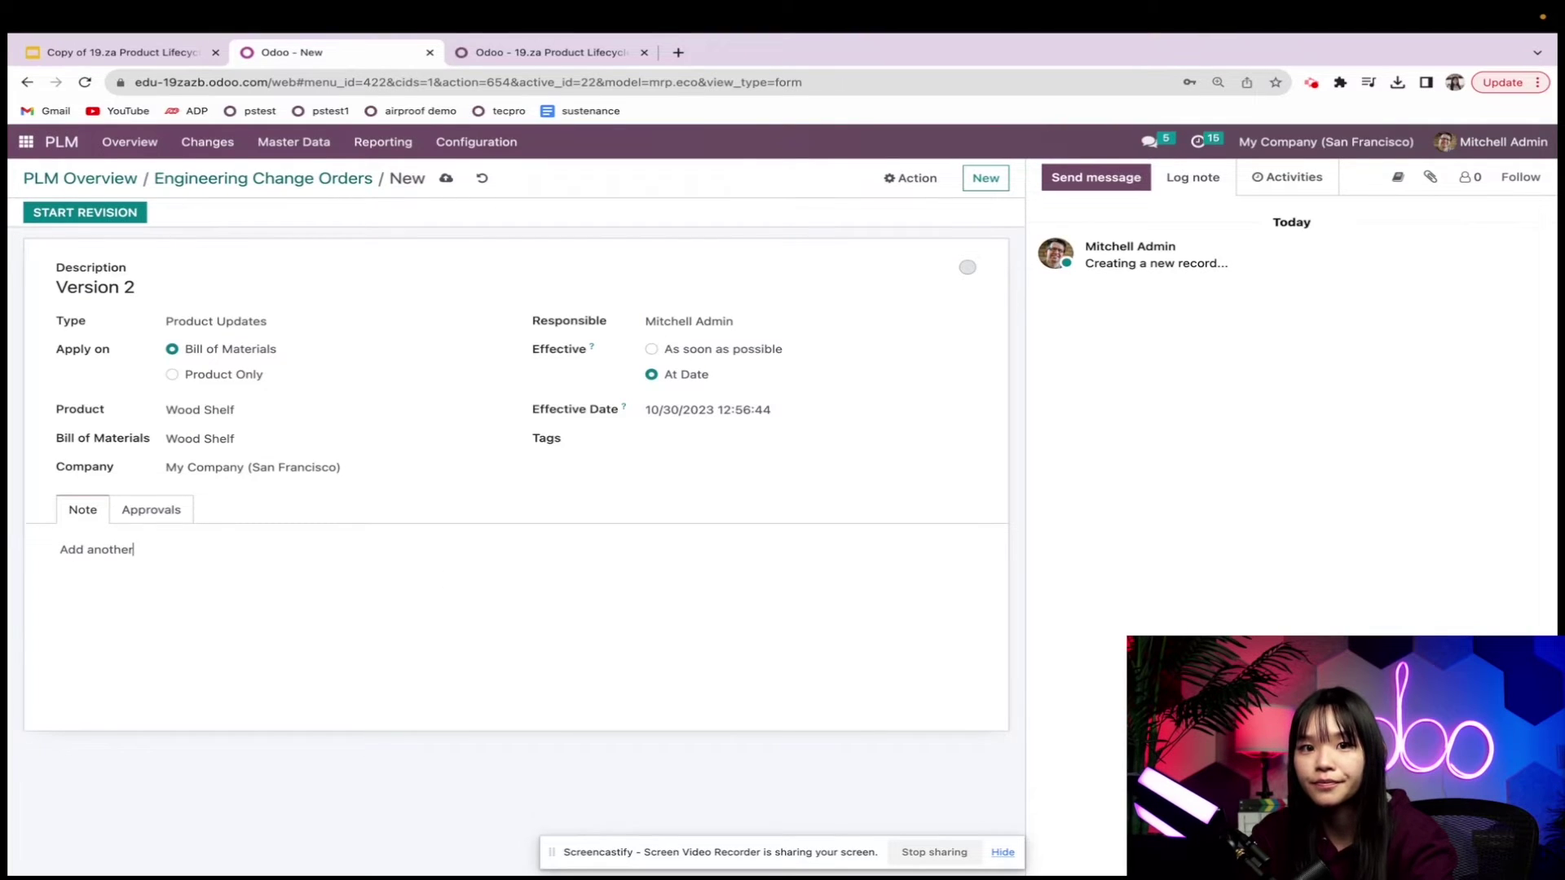
type(" plank.")
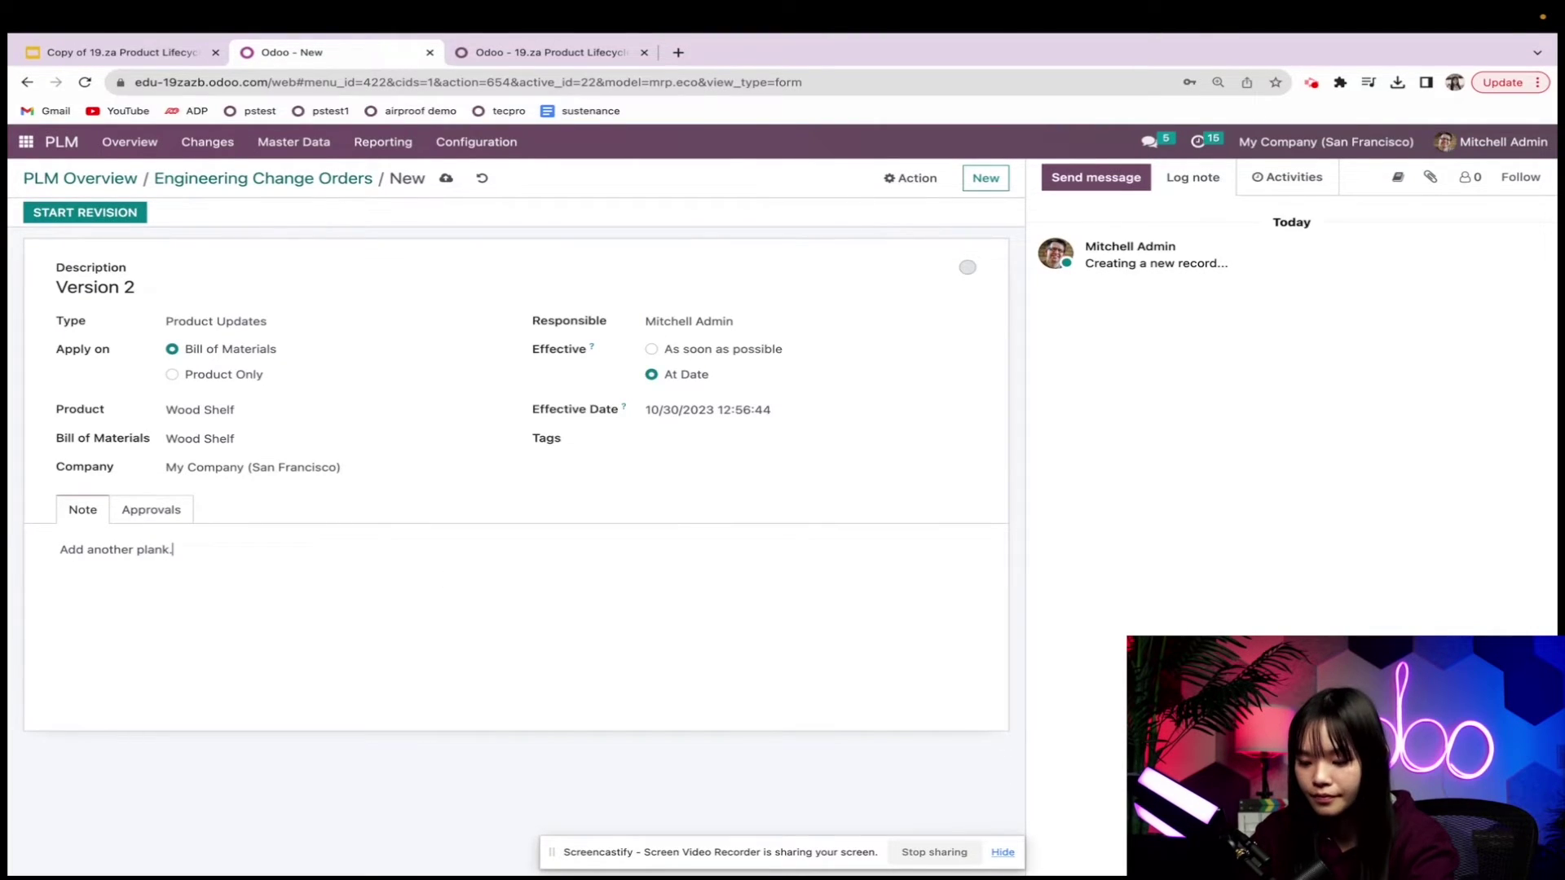
type(" Increase ope")
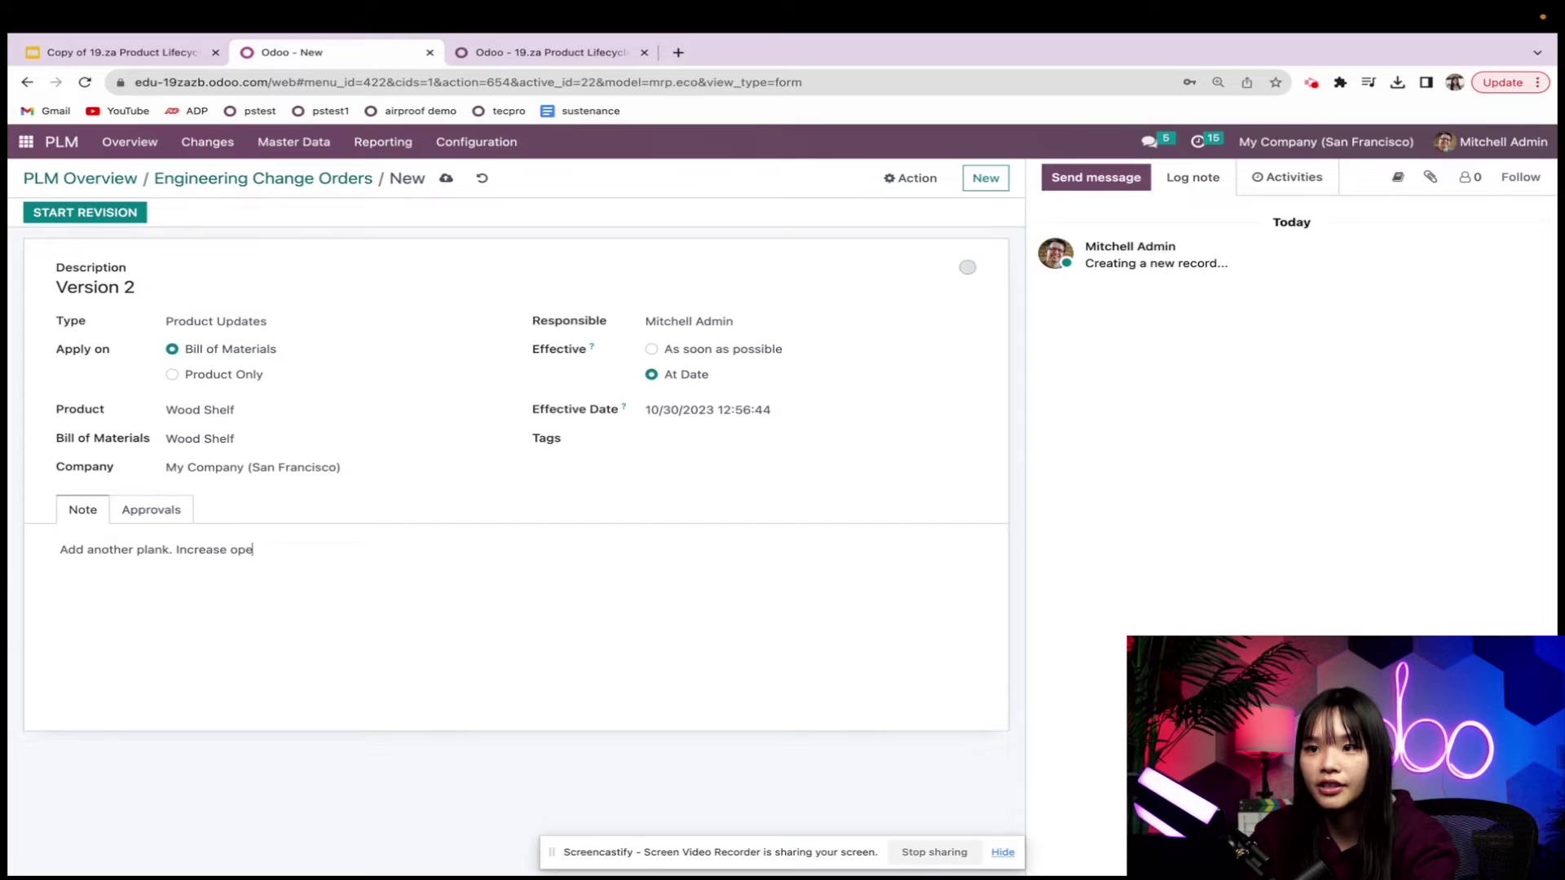
type("ration time by")
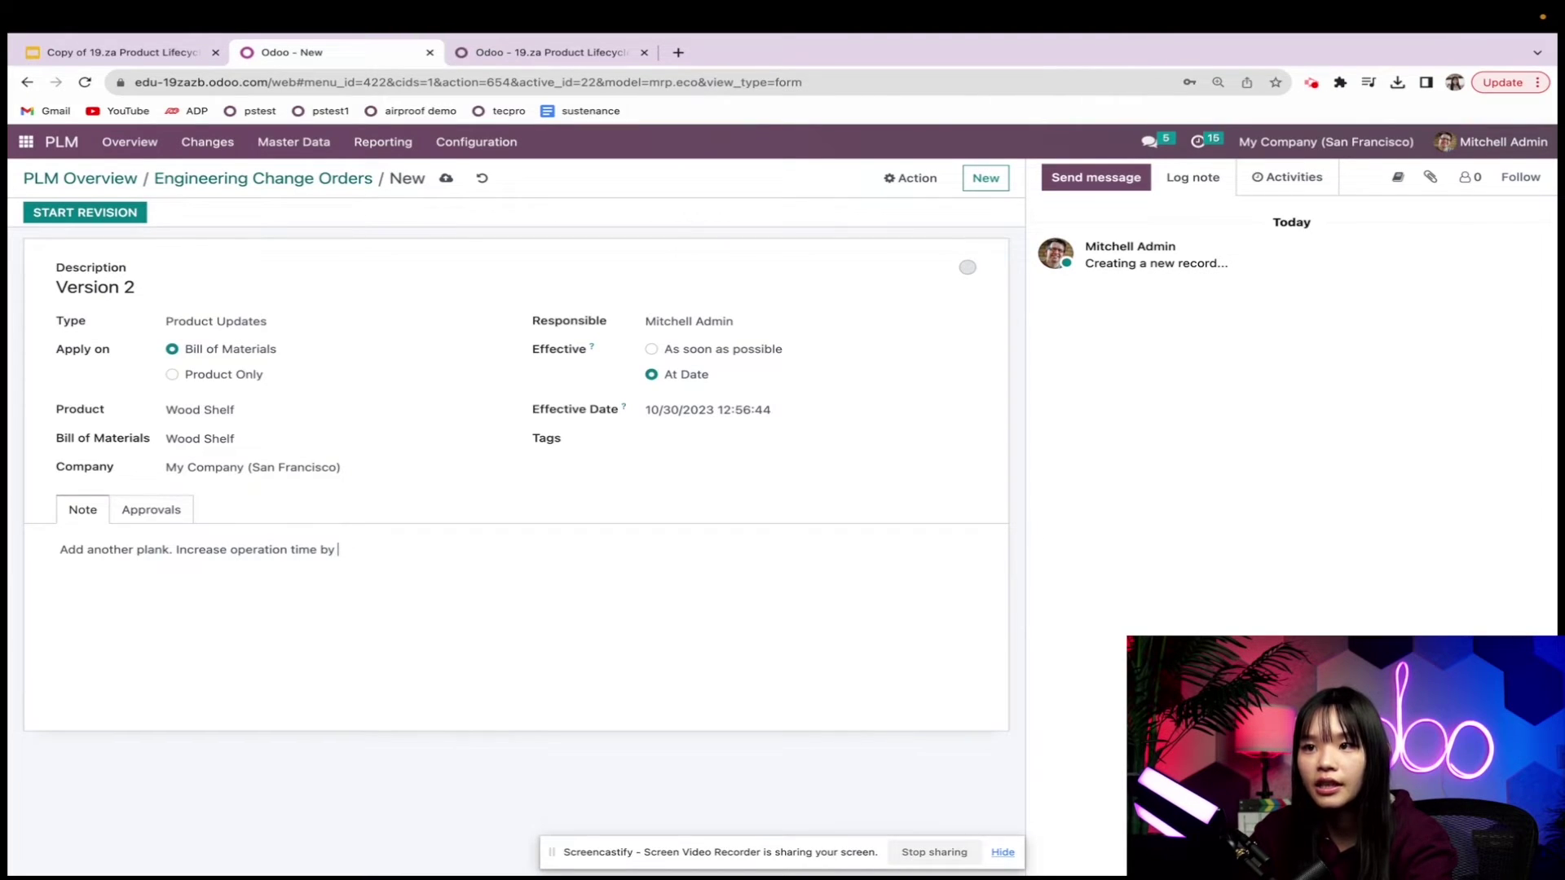
type(" 30 min")
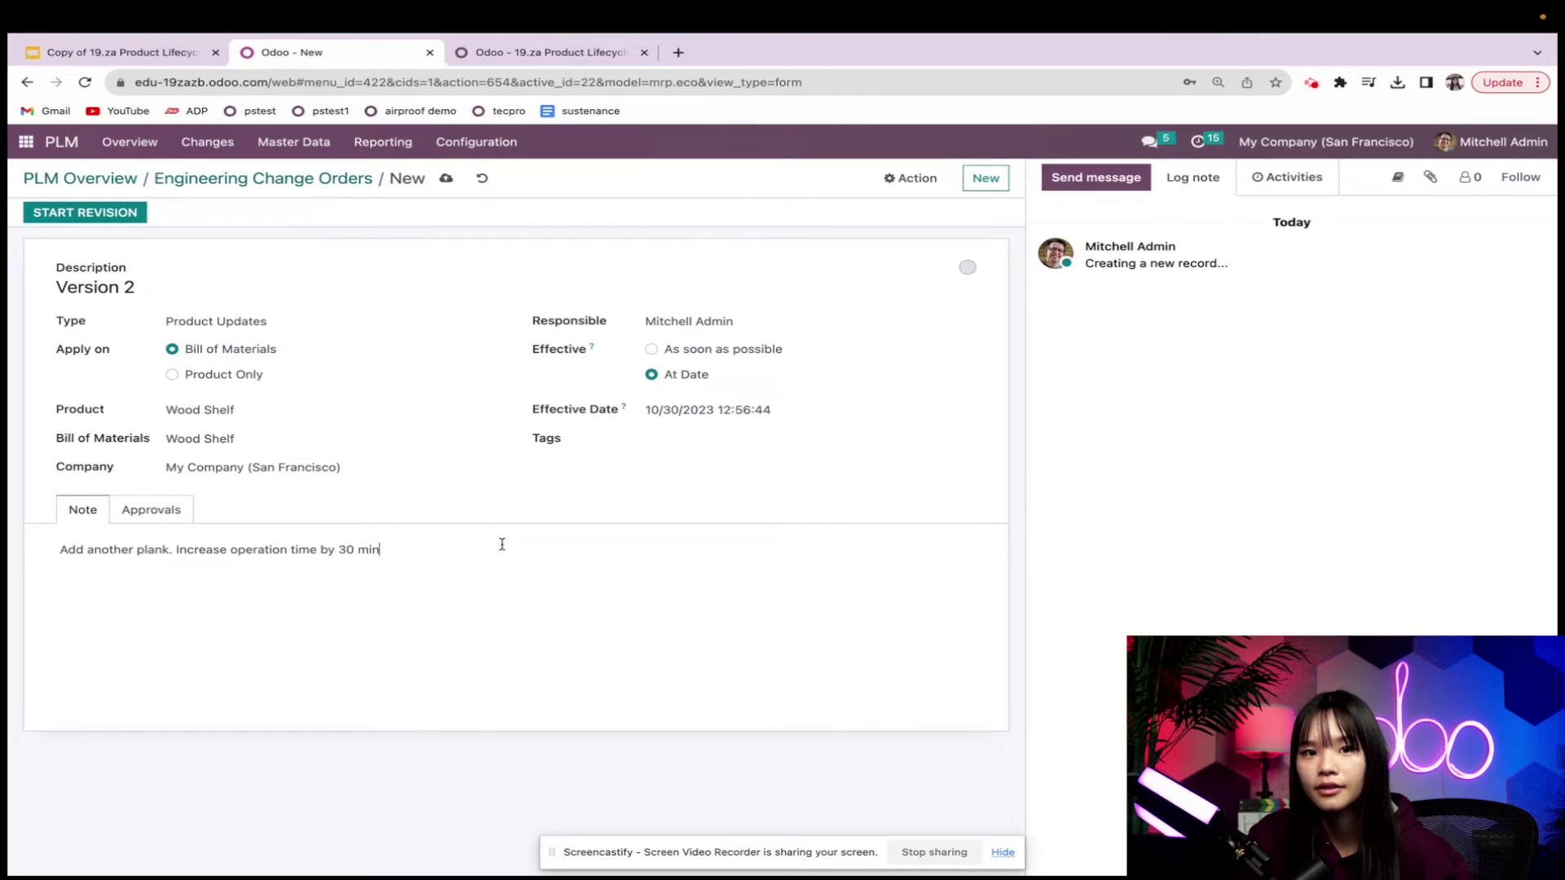
- Start the revision, move ECO0015 to In Progress, and open its single attached document
left_click(89, 212)
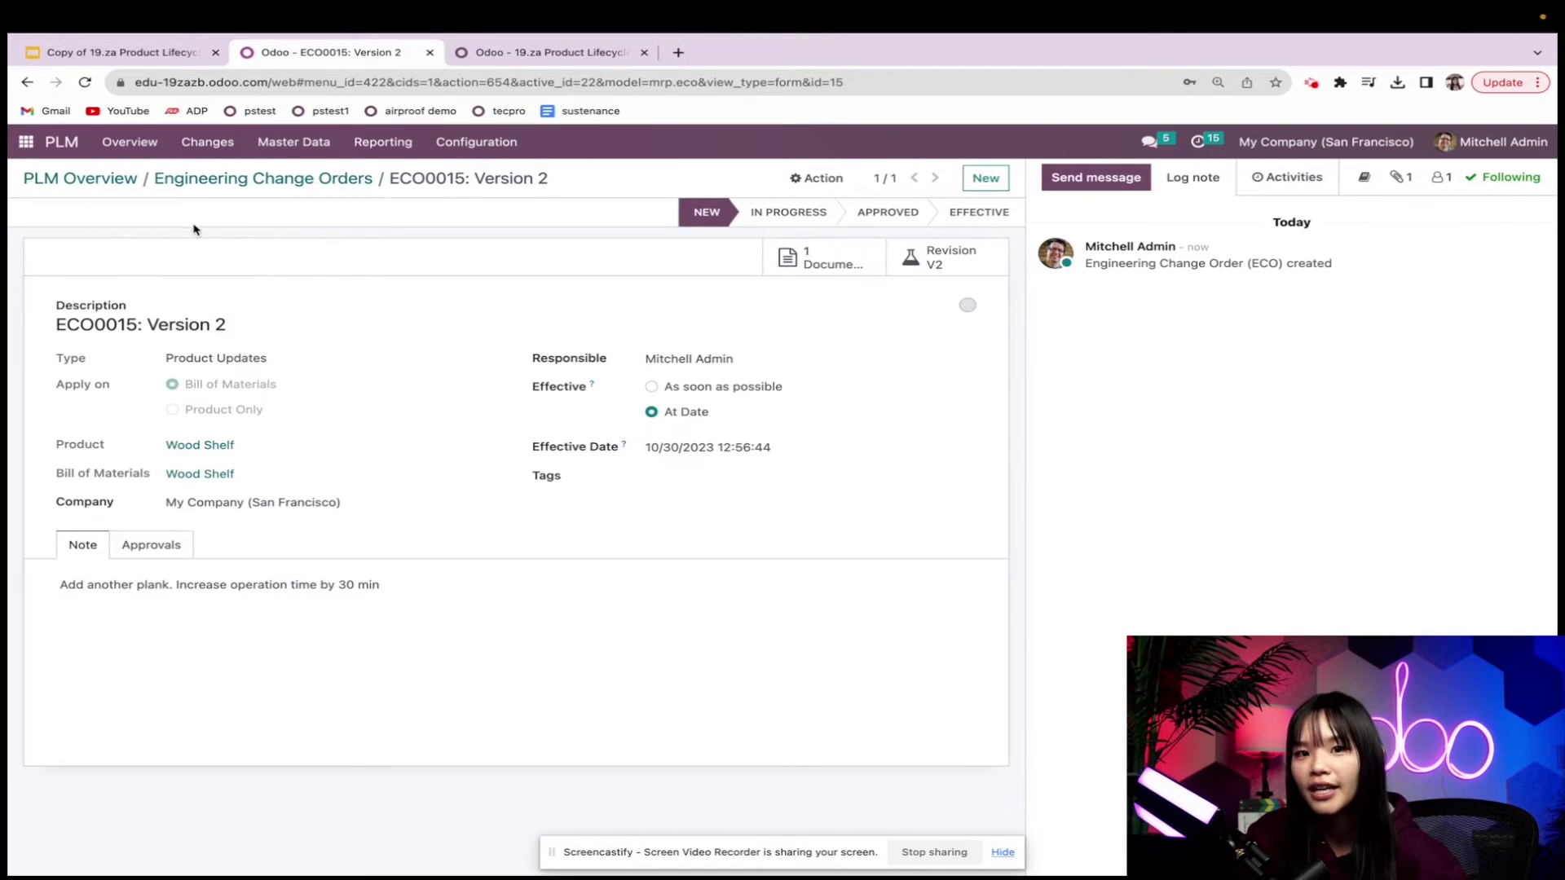
left_click(765, 222)
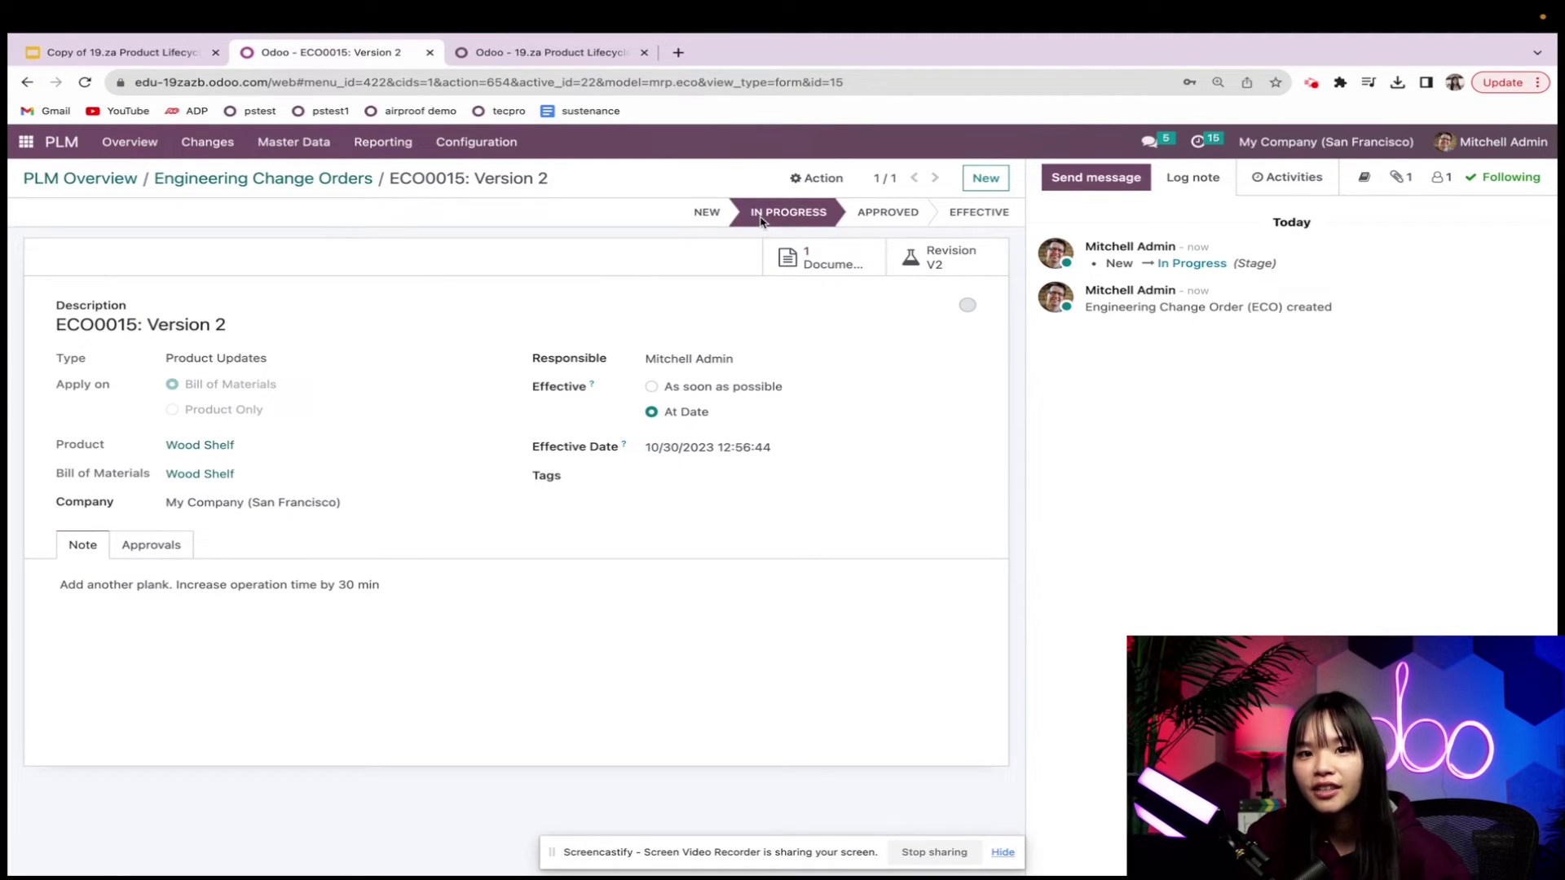
left_click(828, 264)
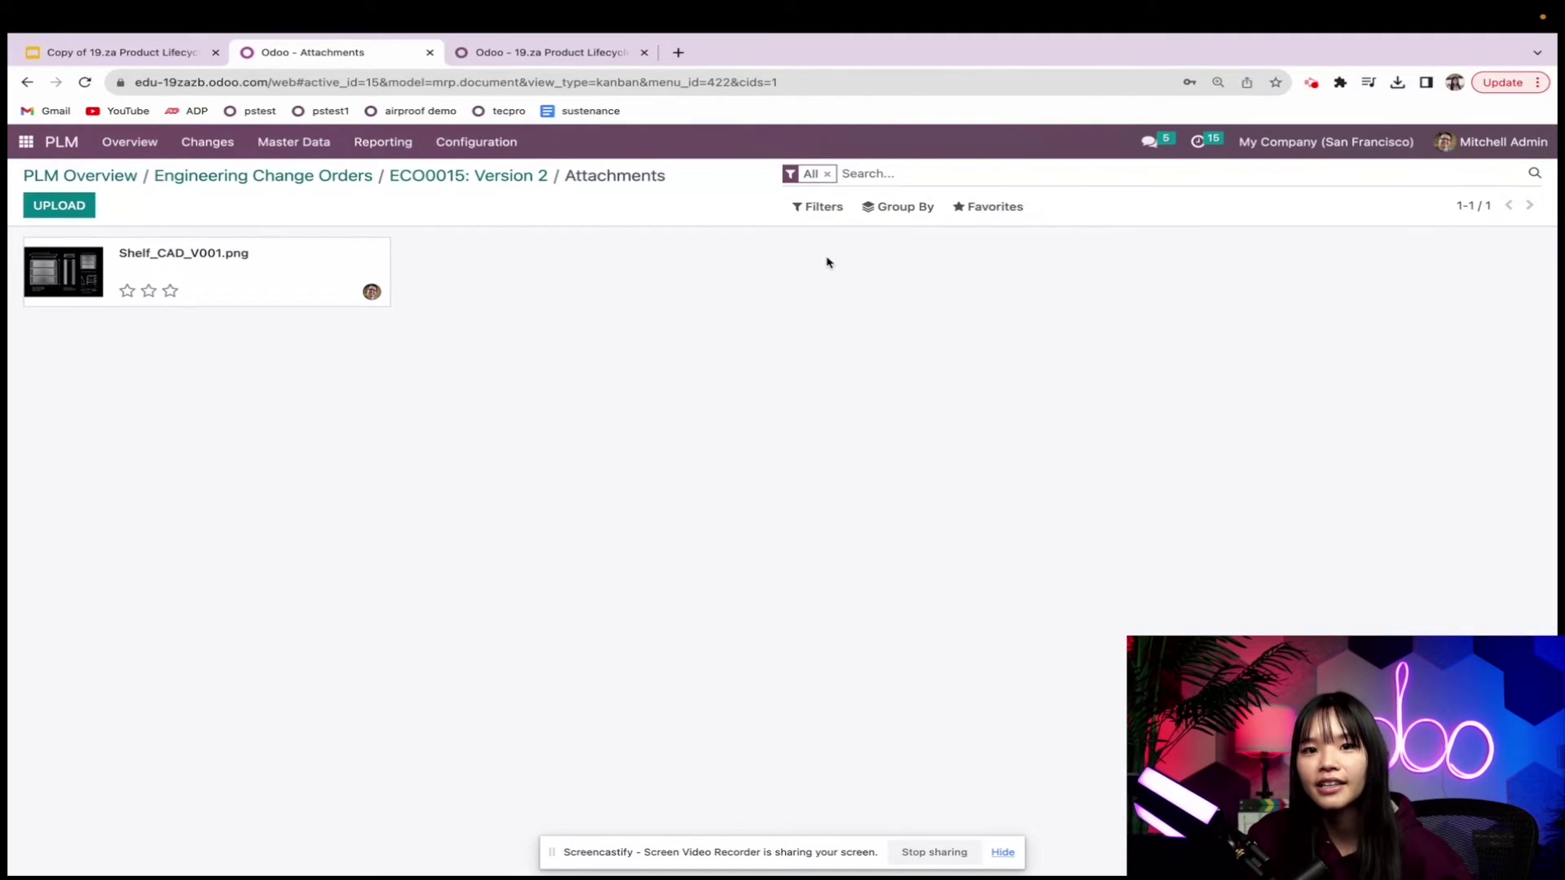
- Upload Shelf_CAD_V002.png and archive the old Shelf_CAD_V001.png drawing
left_click(71, 212)
left_click(646, 358)
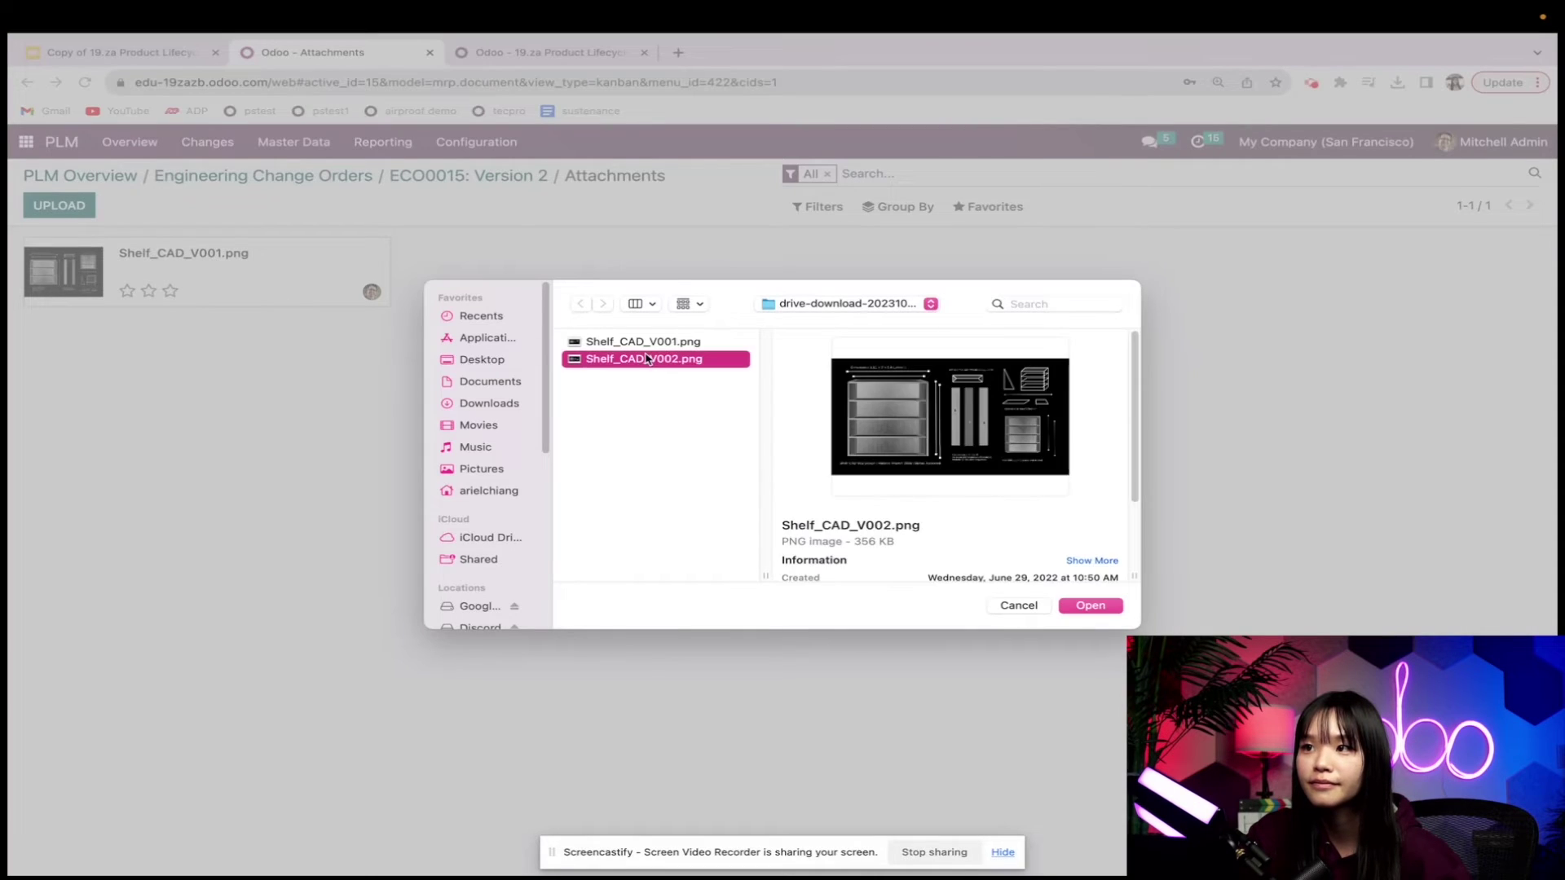
left_click(1092, 606)
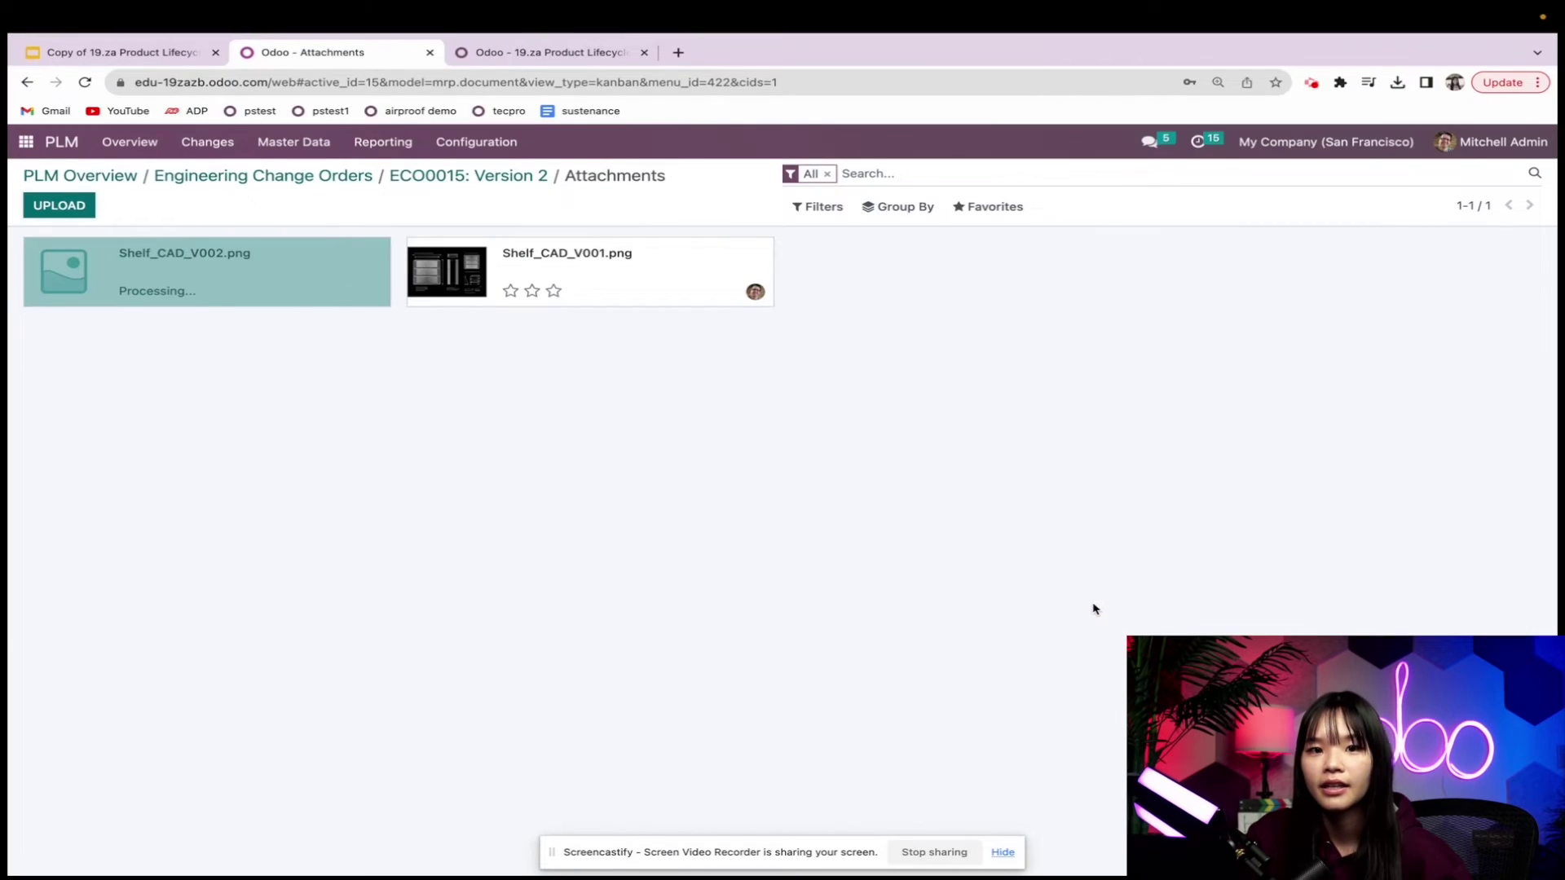
left_click(764, 249)
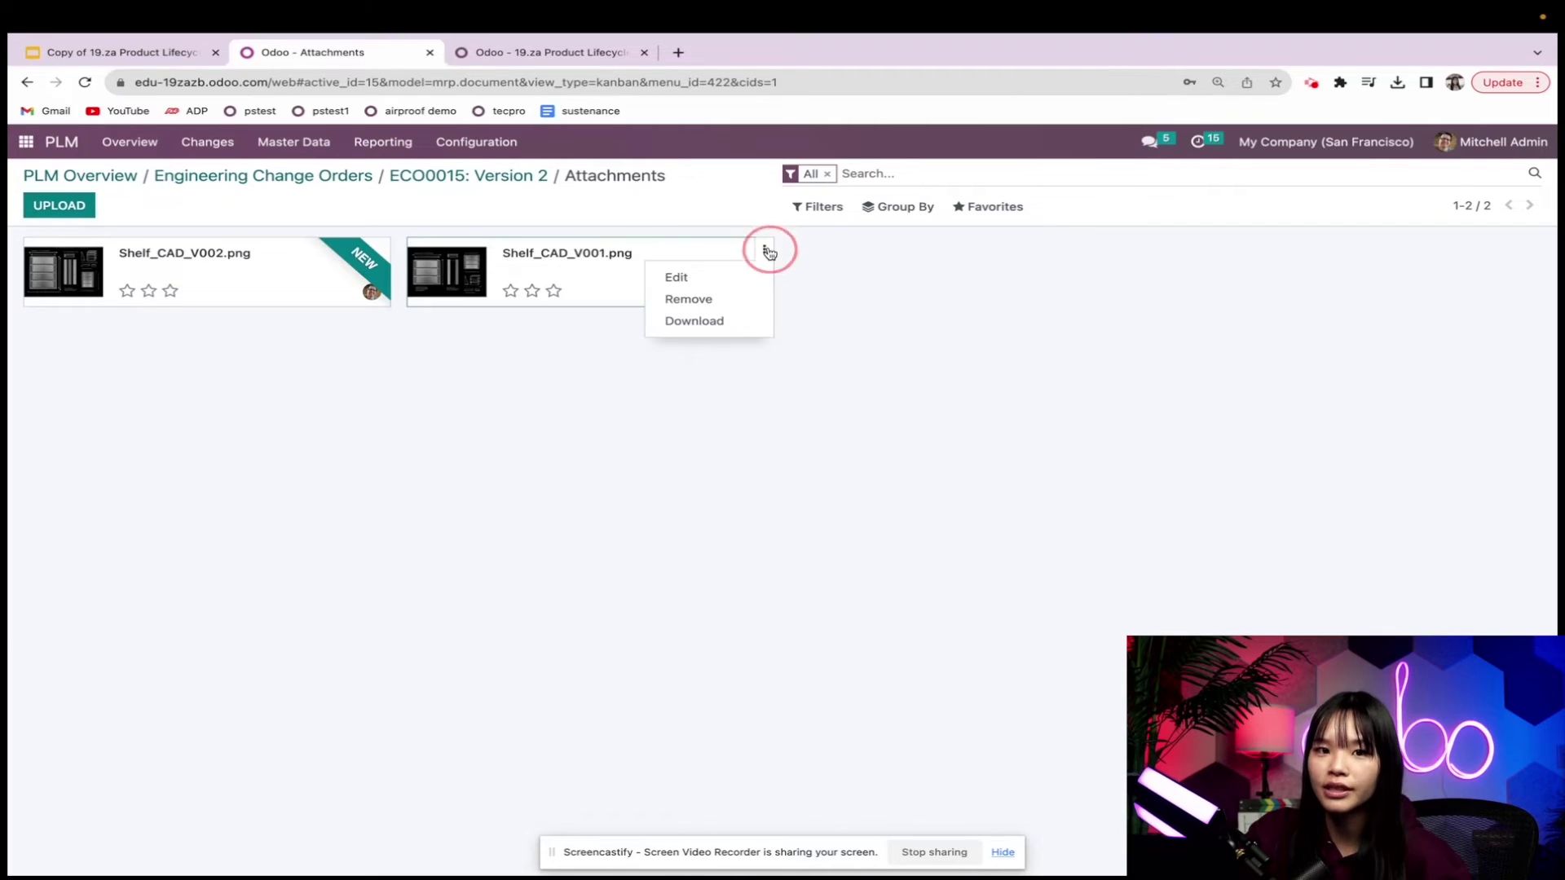
left_click(725, 301)
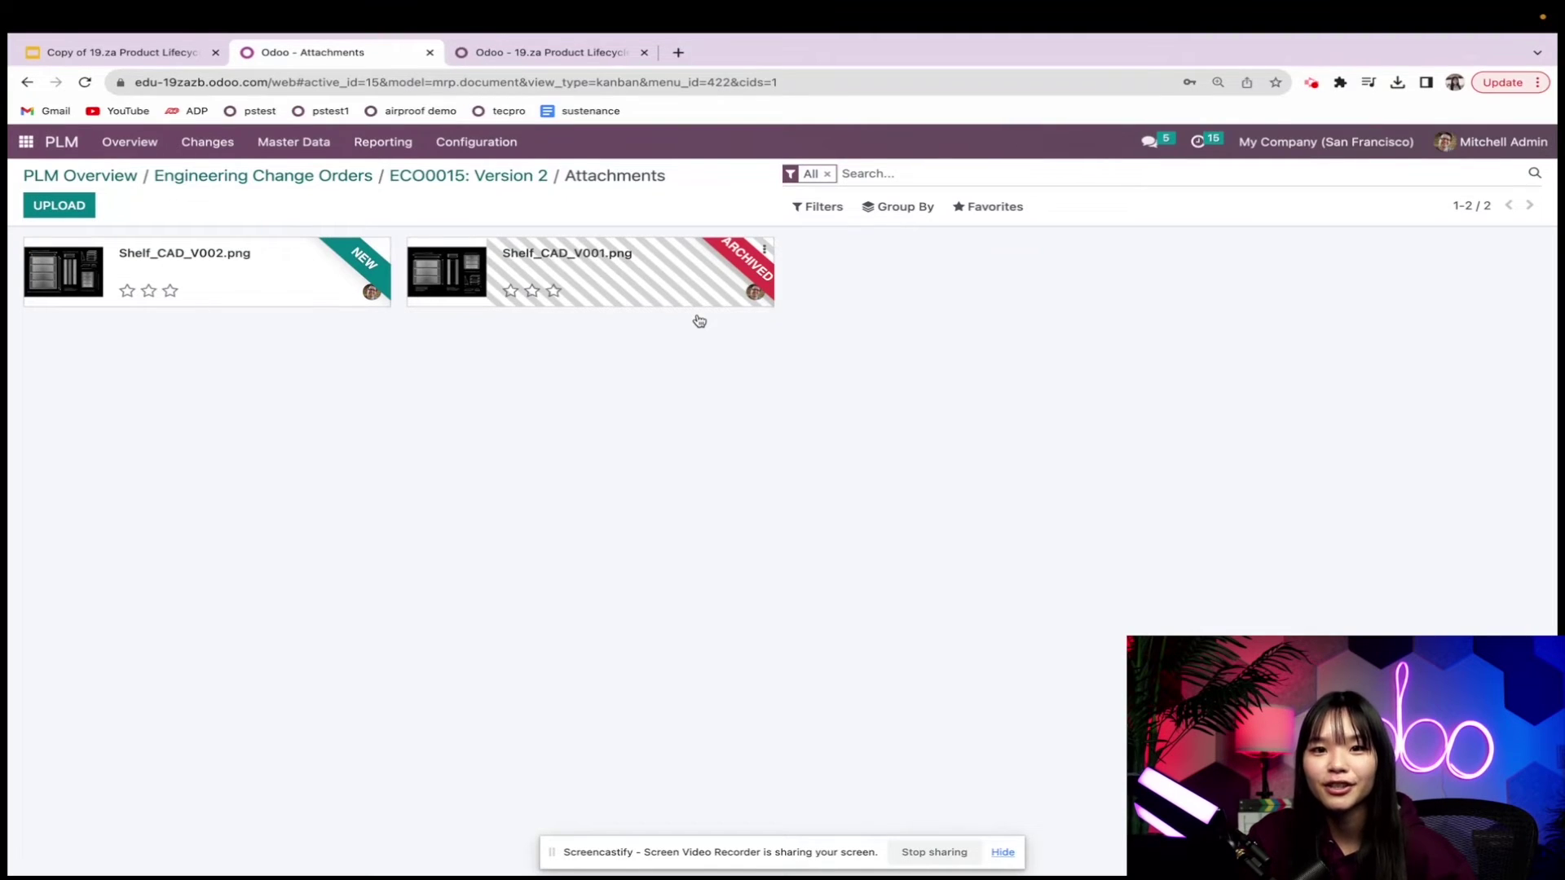
- Open ECO0015's revised Wood Shelf bill of materials and confirm it shows version 2
left_click(474, 175)
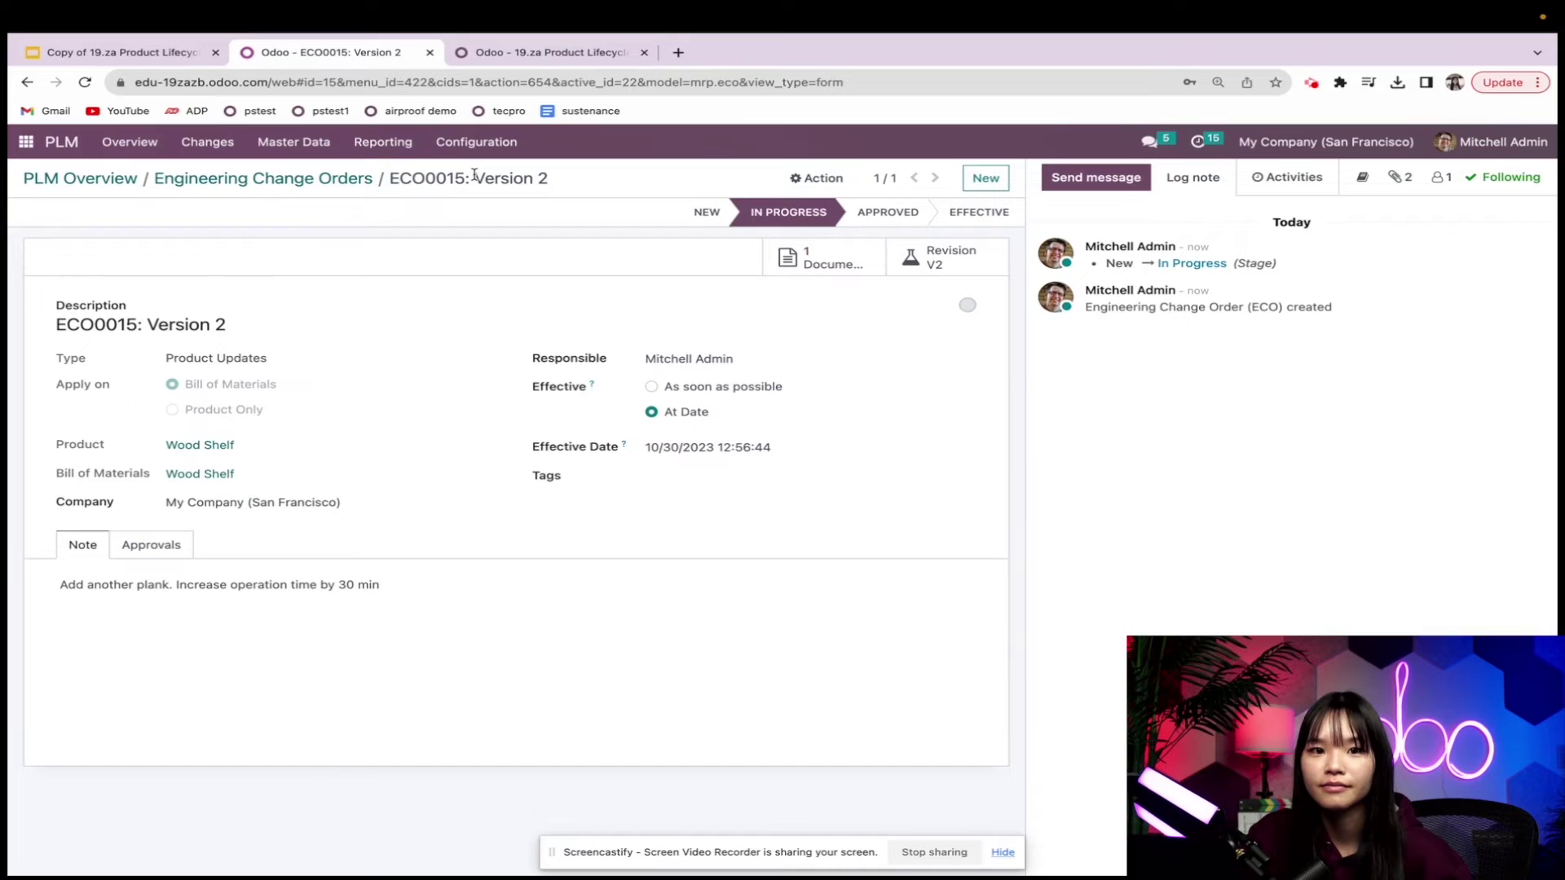
left_click(1002, 259)
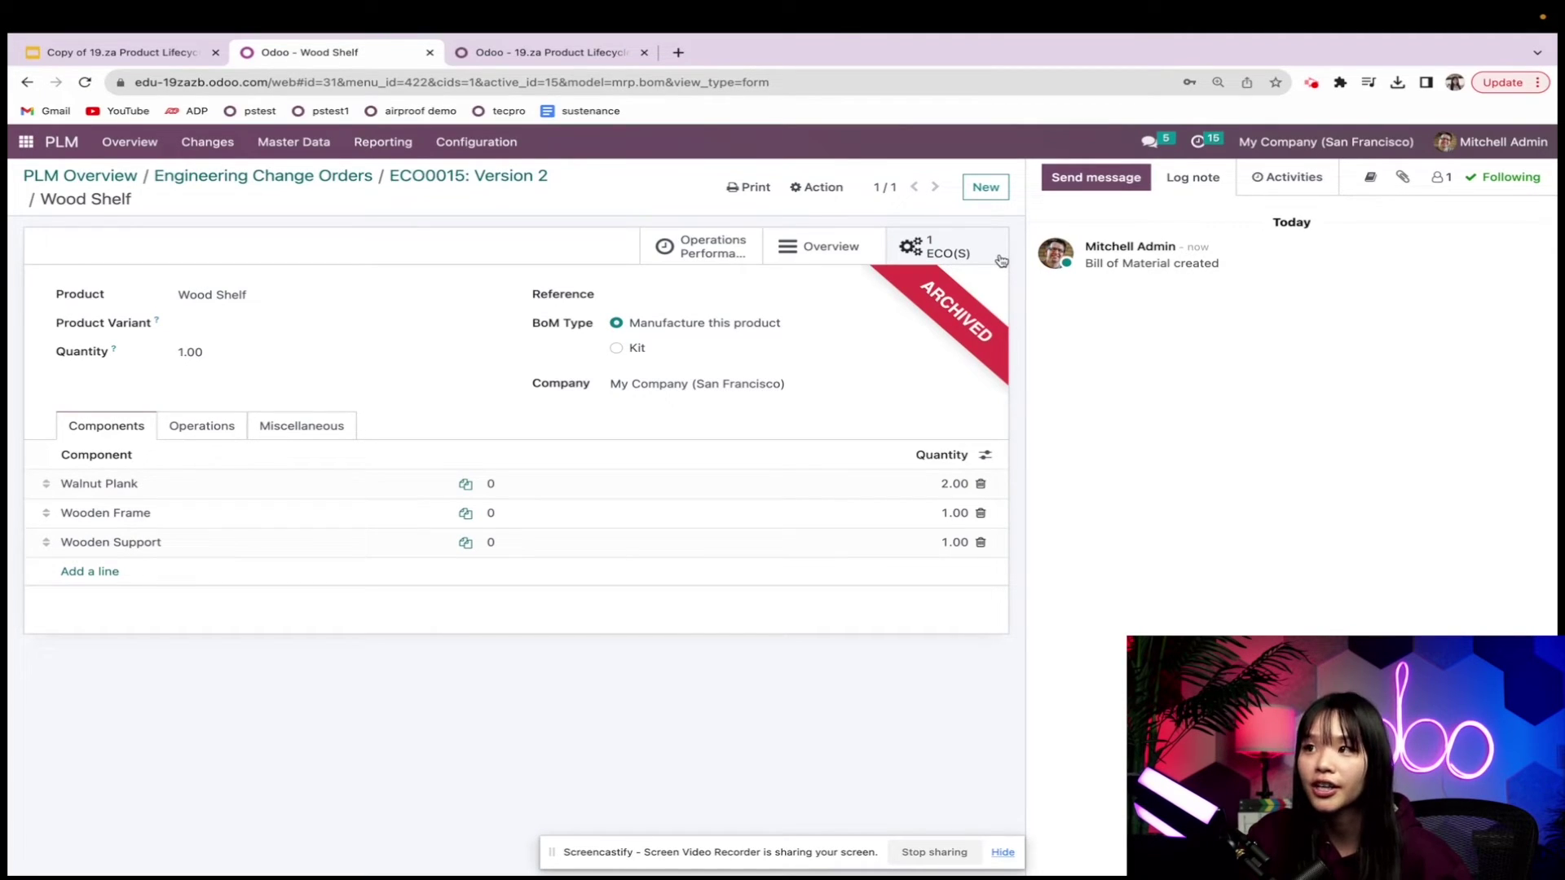
left_click(303, 427)
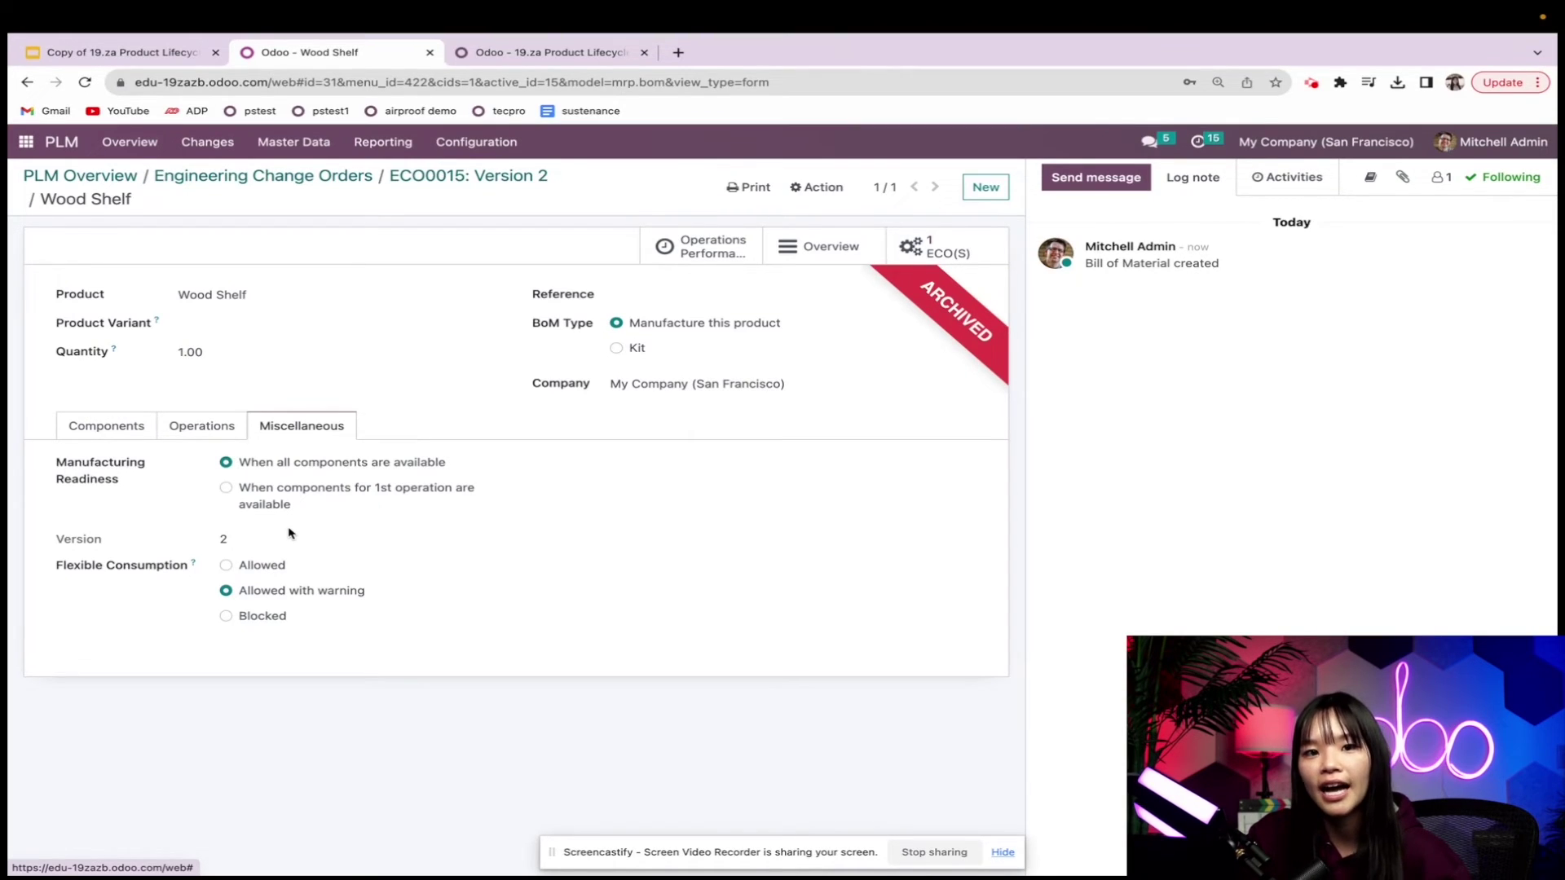
- Set the Walnut Plank component quantity to 3, correcting a mistyped 30
left_click(114, 427)
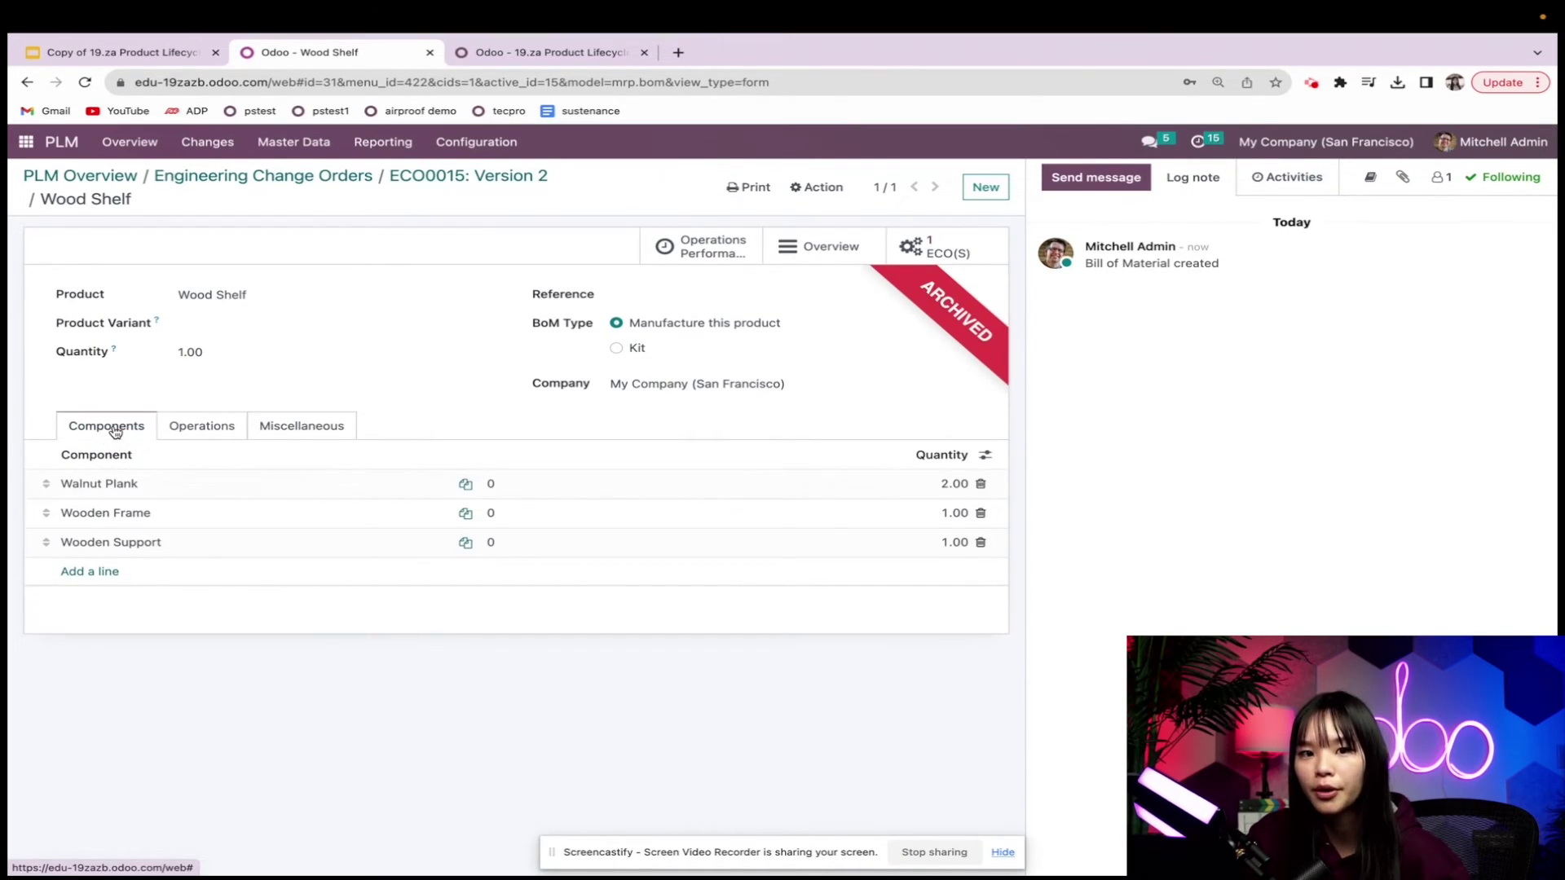
left_click(945, 484)
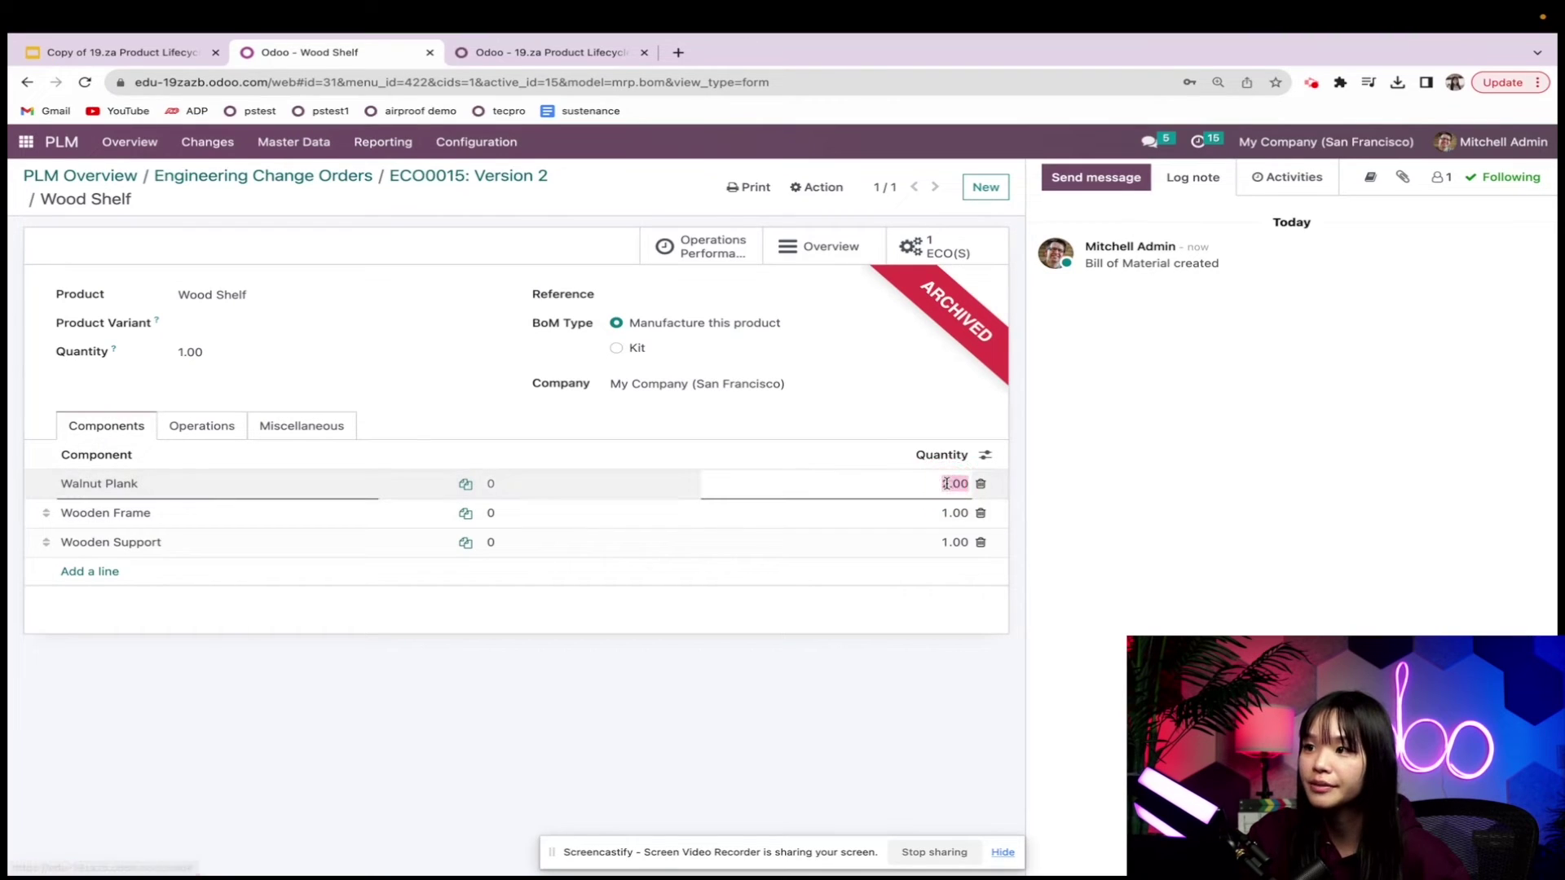
type("30")
key("Tab")
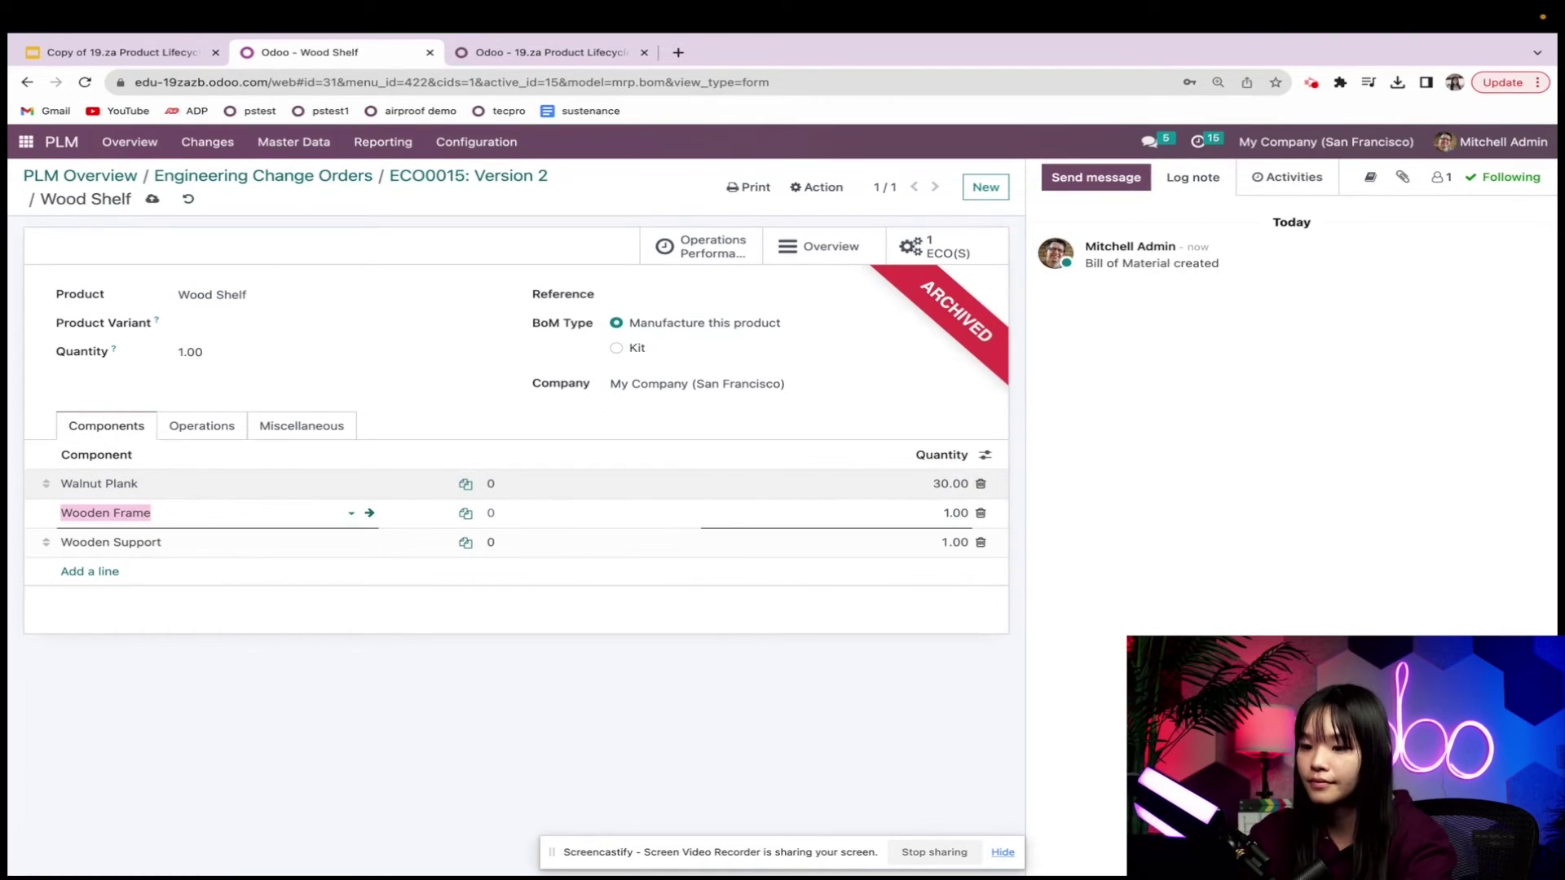
left_click(946, 485)
type("3")
key("Tab")
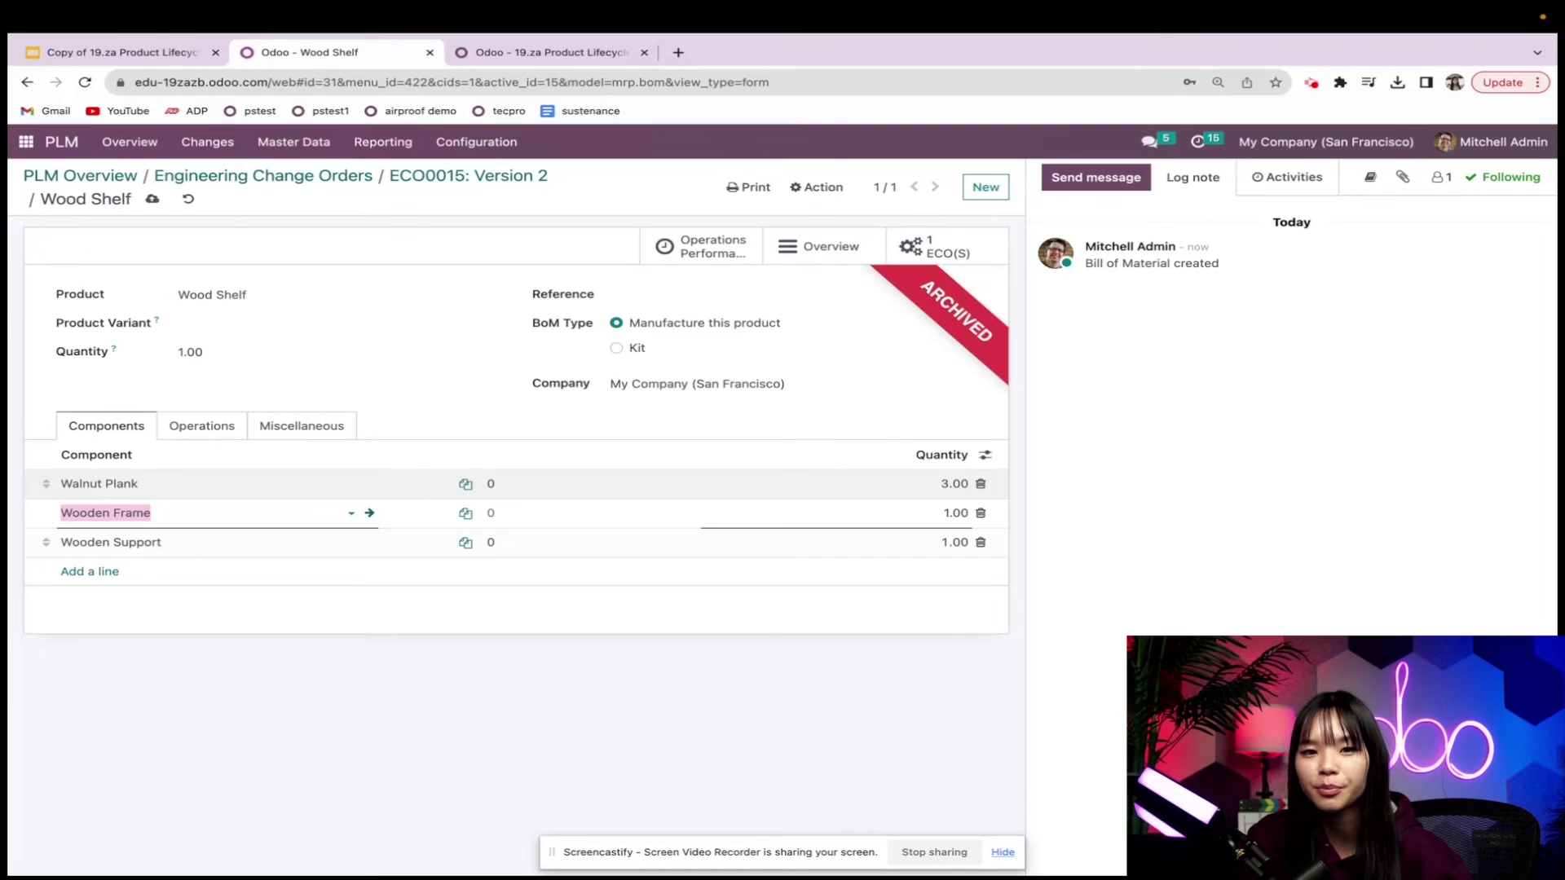
- Change the Asasembly operation's default duration from 60:00 to 90:00 and save
left_click(206, 425)
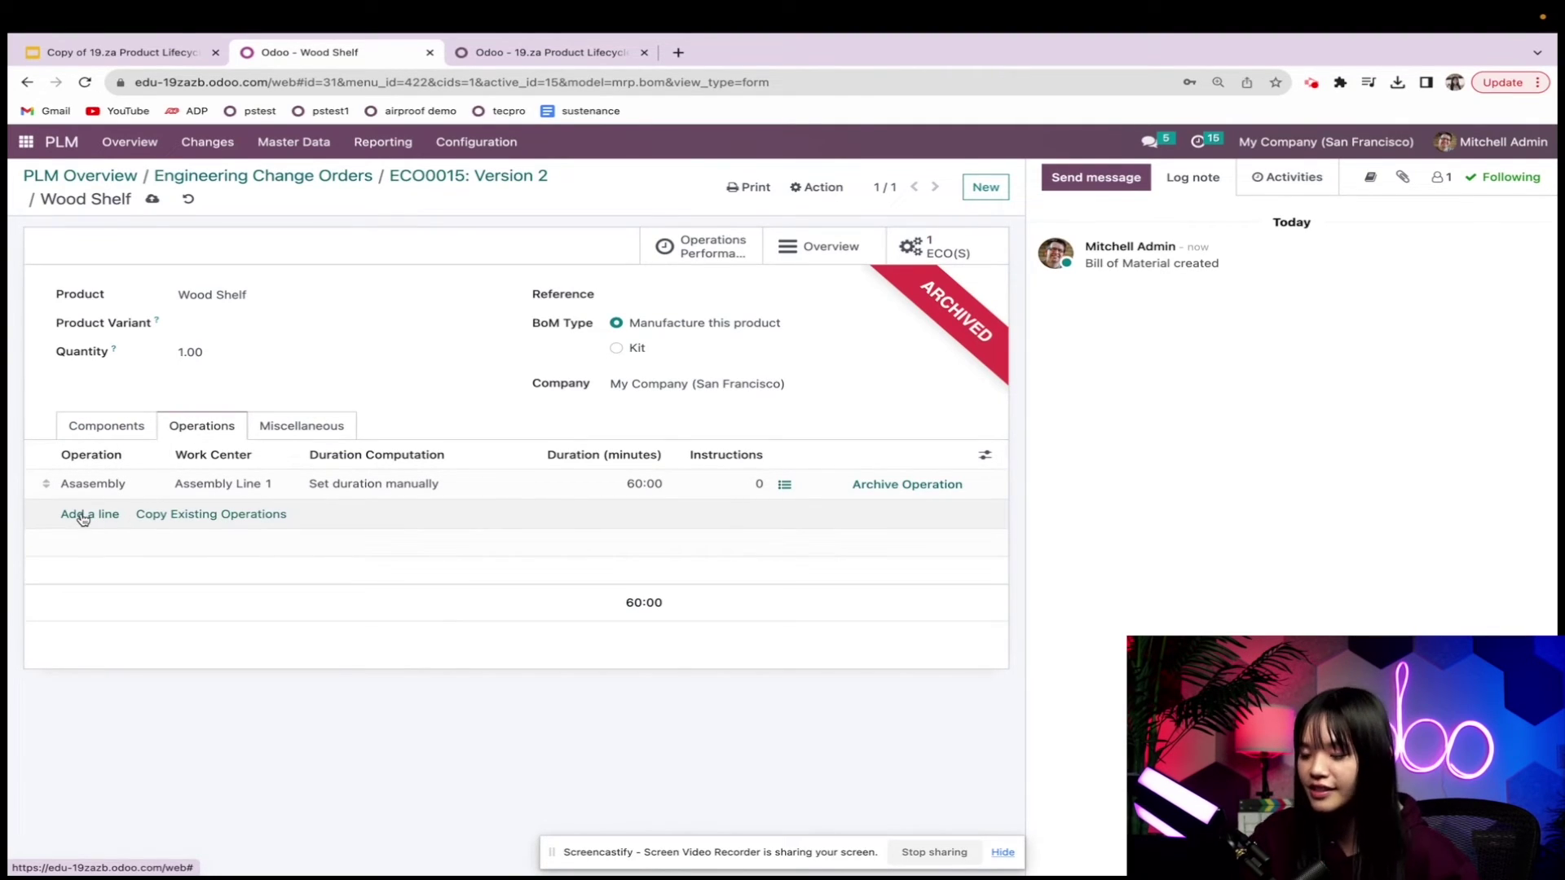
left_click(646, 486)
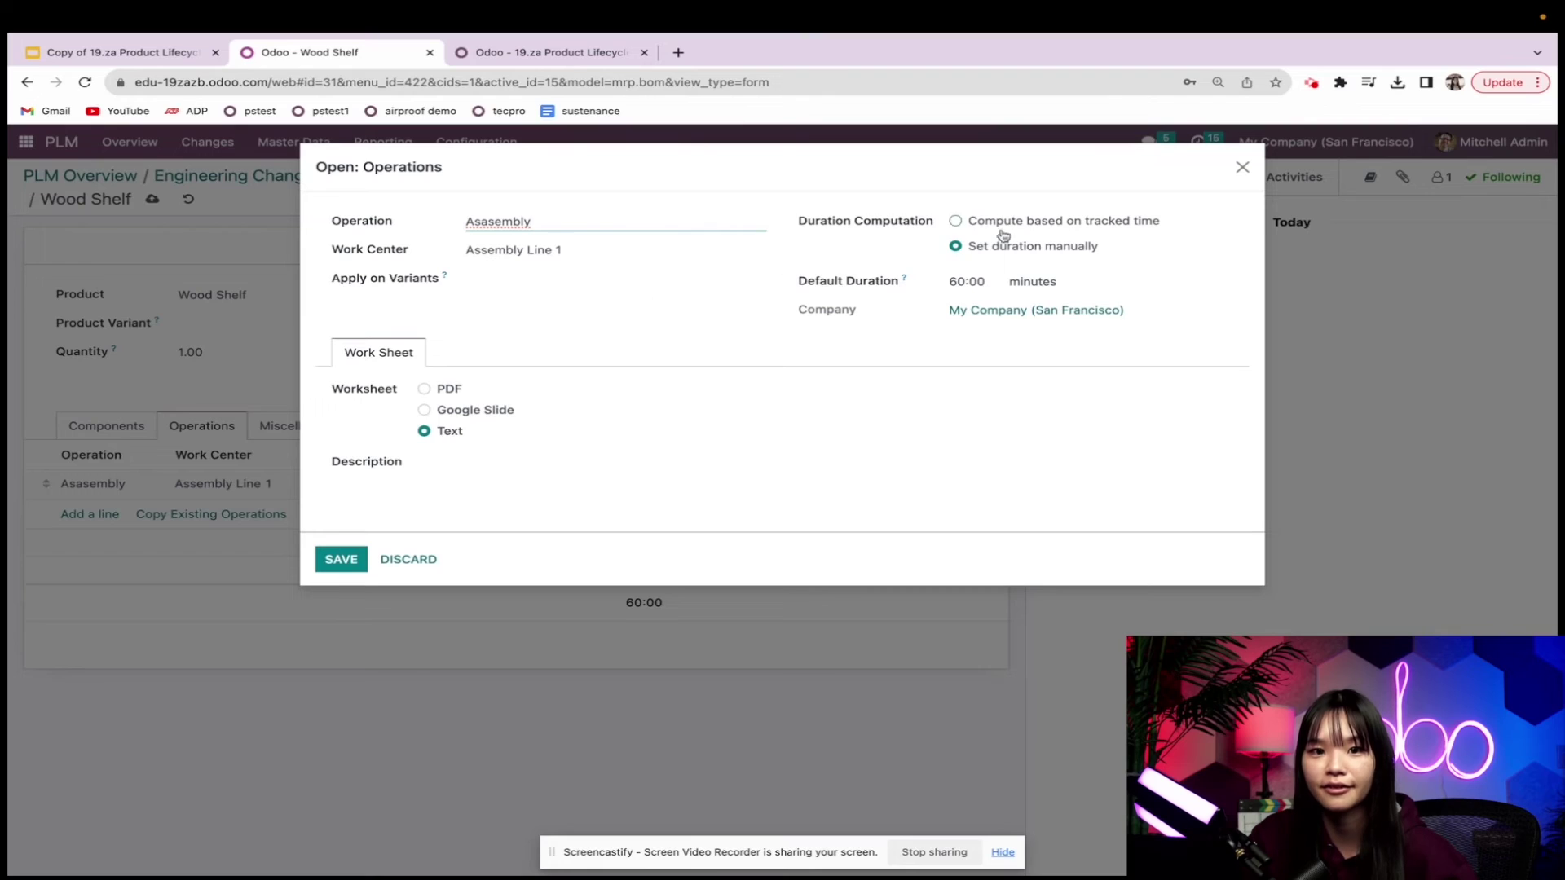
left_click(974, 281)
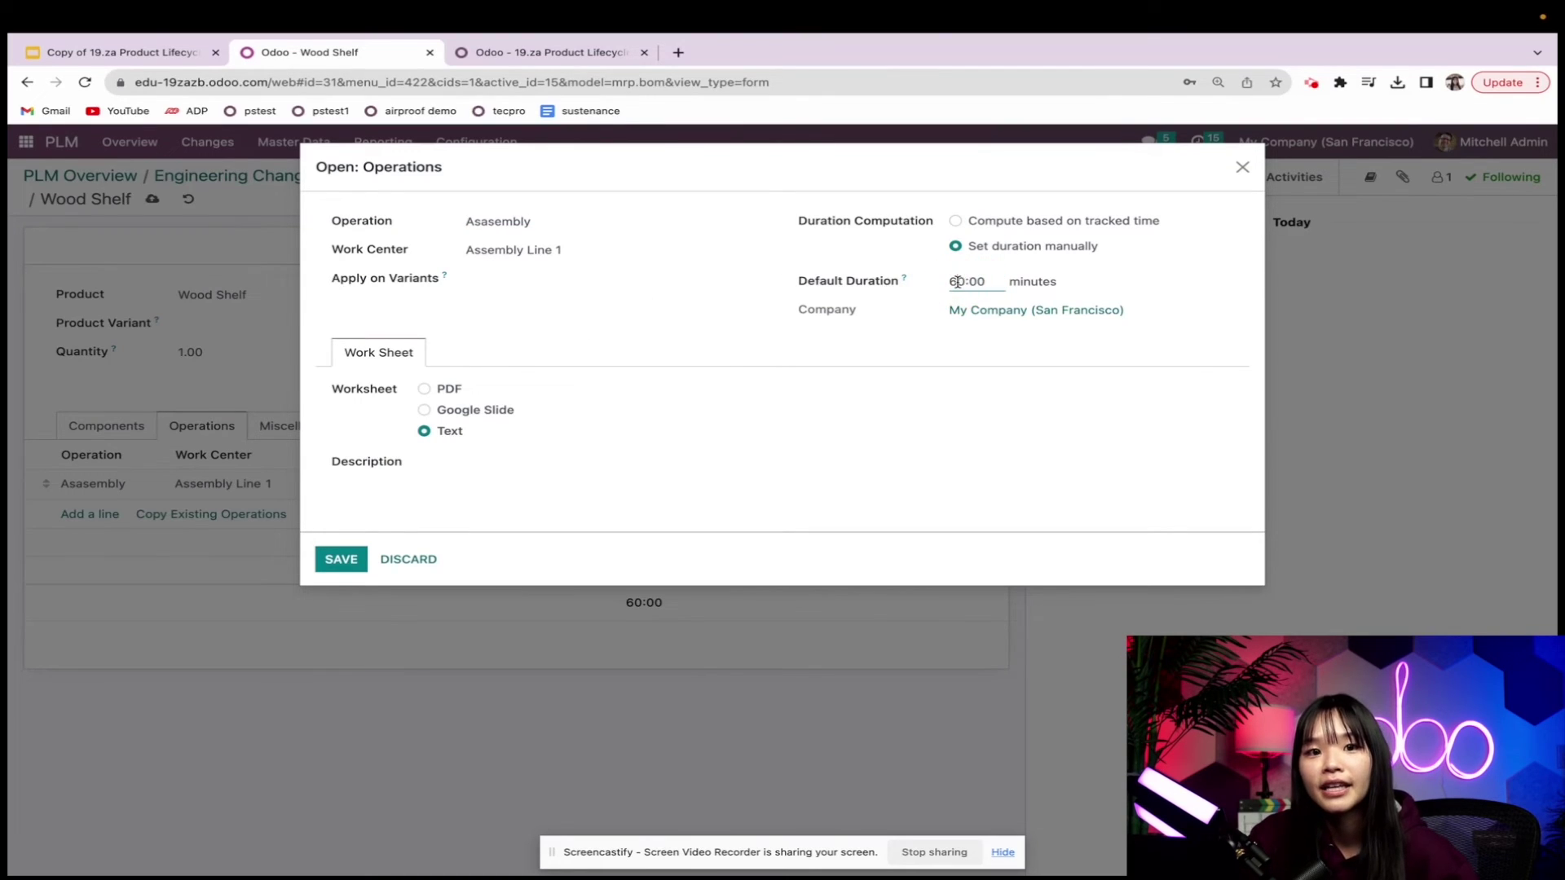
key("BackSpace")
type("9")
left_click(324, 566)
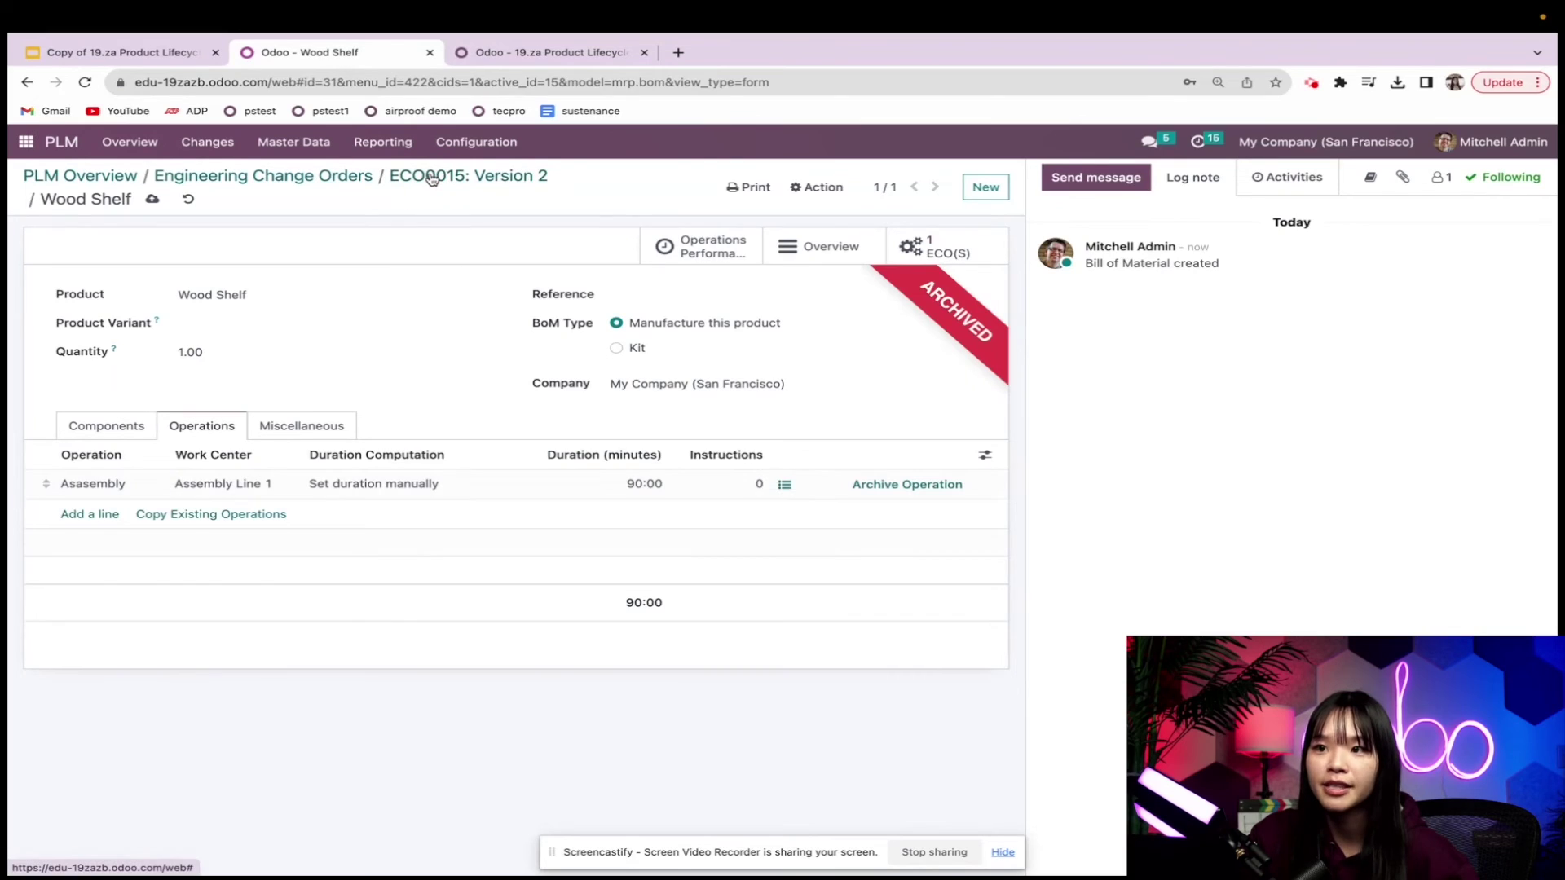
- Back on ECO0015, review the Walnut Plank +1.00 and Asasembly 60-to-90-minute changes
left_click(432, 179)
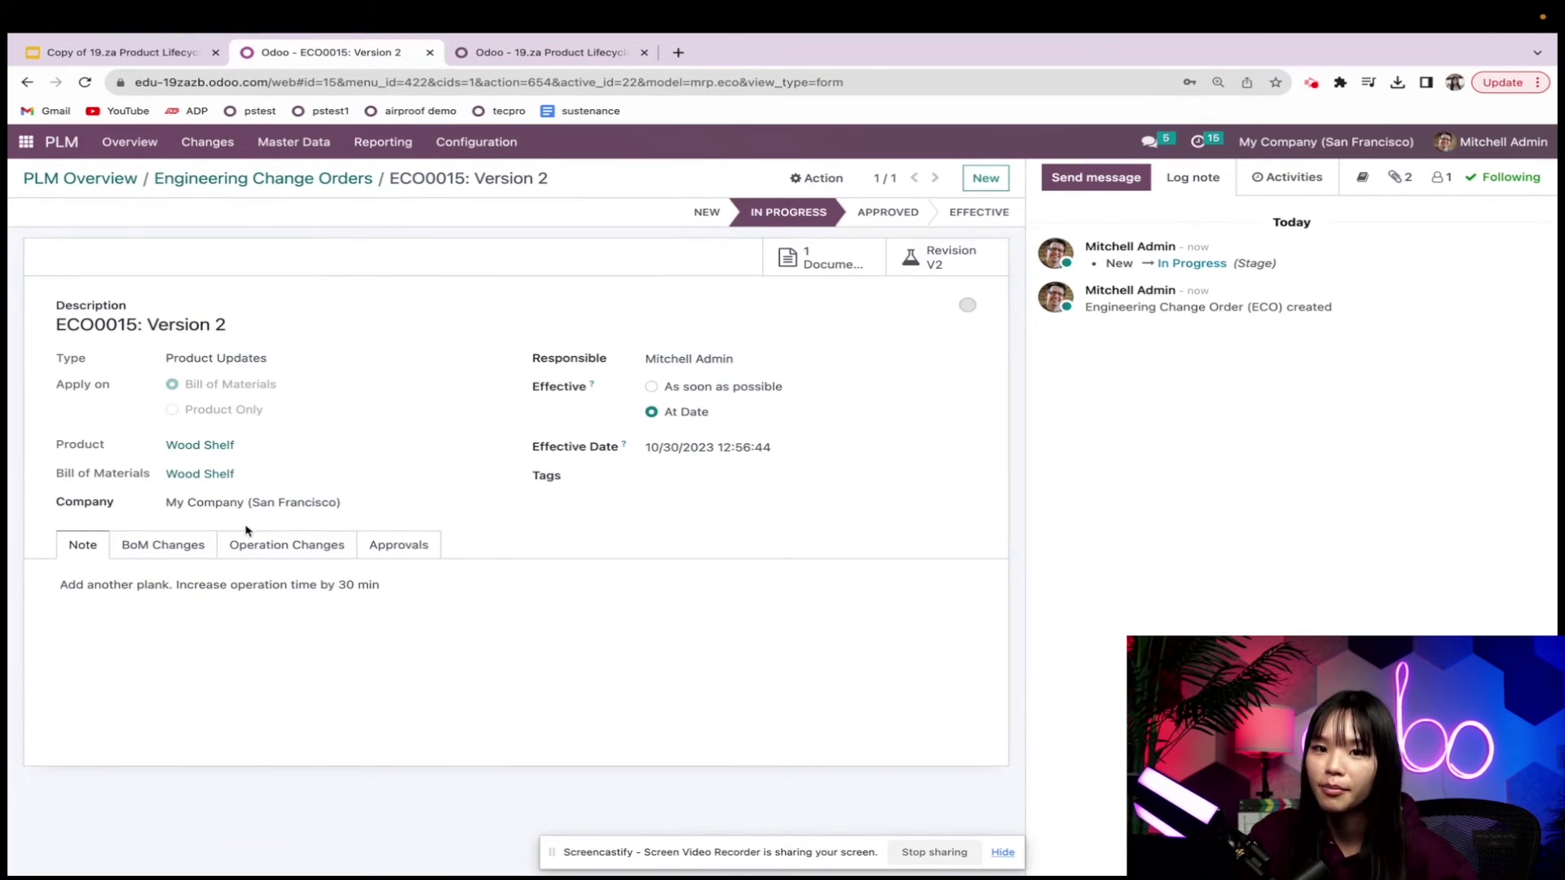
left_click(172, 552)
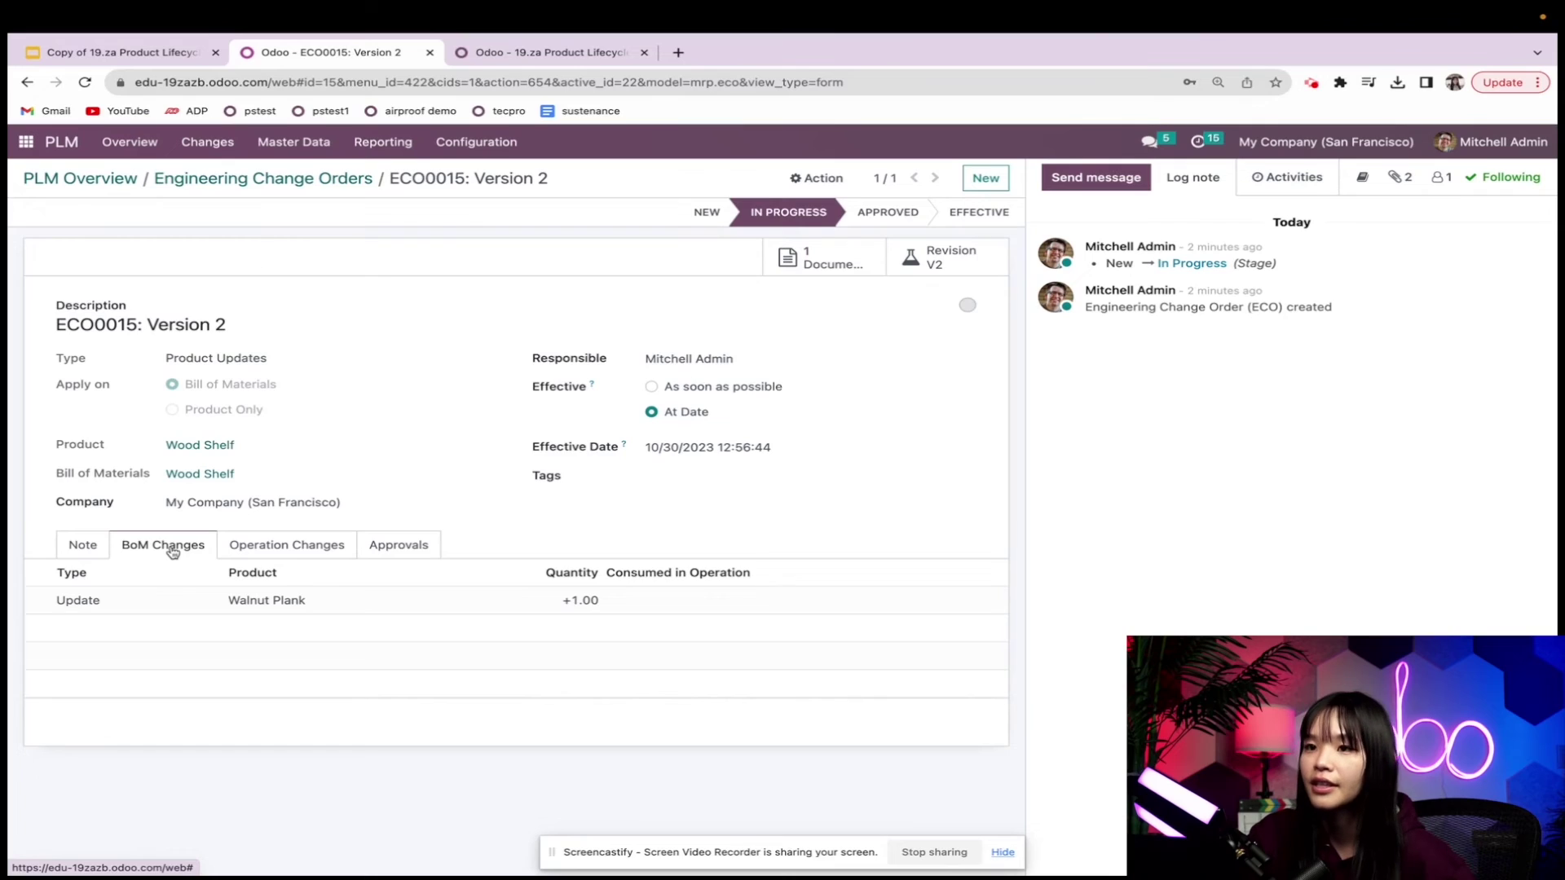
left_click(299, 555)
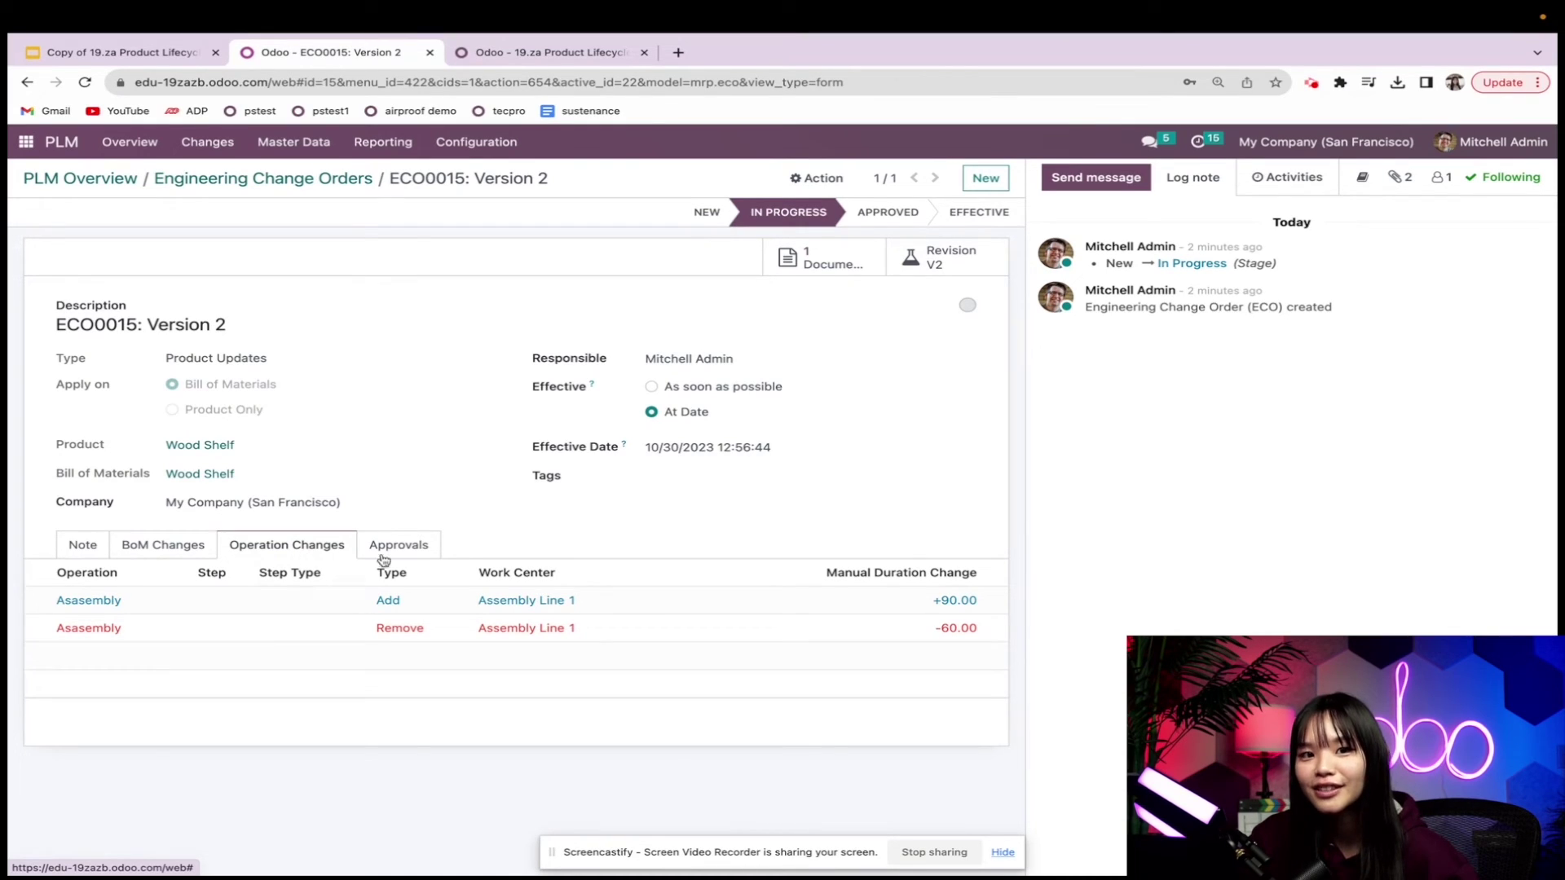
- Move ECO0015 to Approved, approve it, complete the ECO Approval activity, then set it Effective
left_click(886, 218)
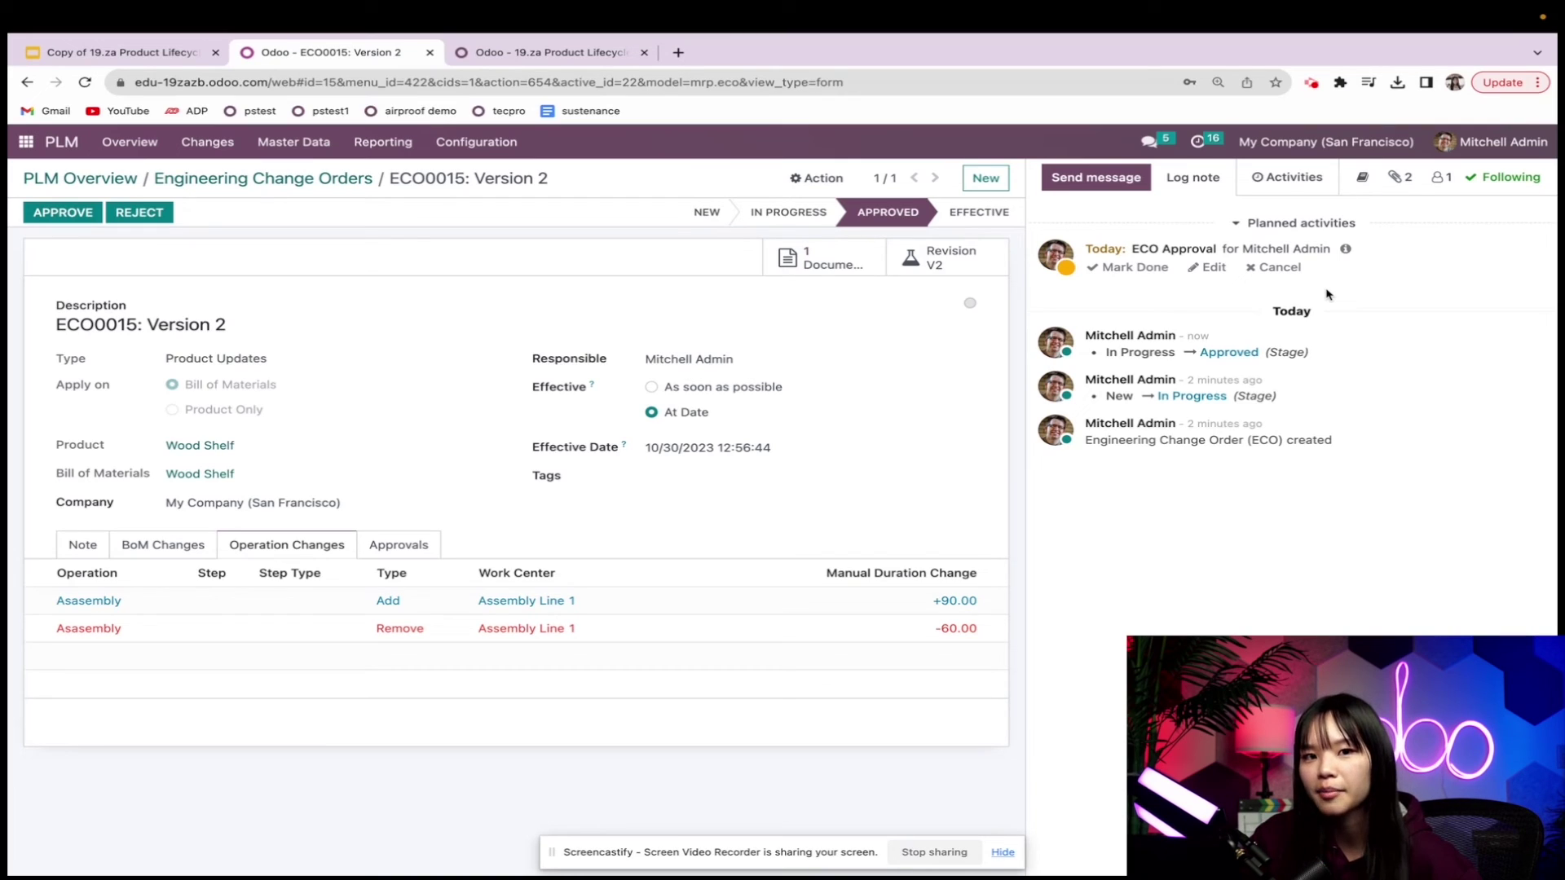
left_click(63, 215)
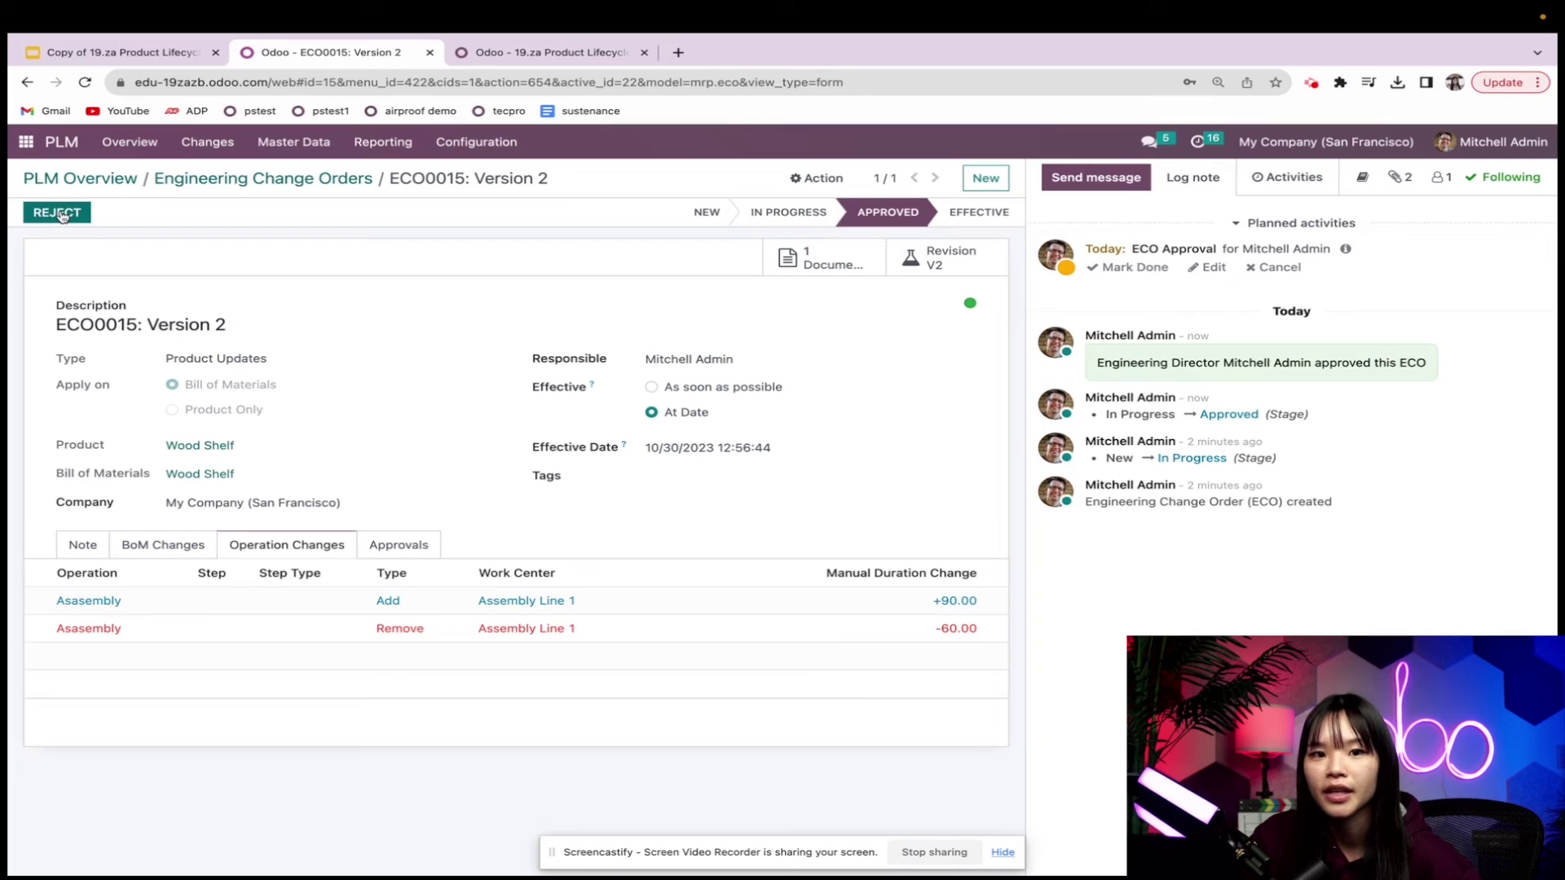
left_click(1110, 271)
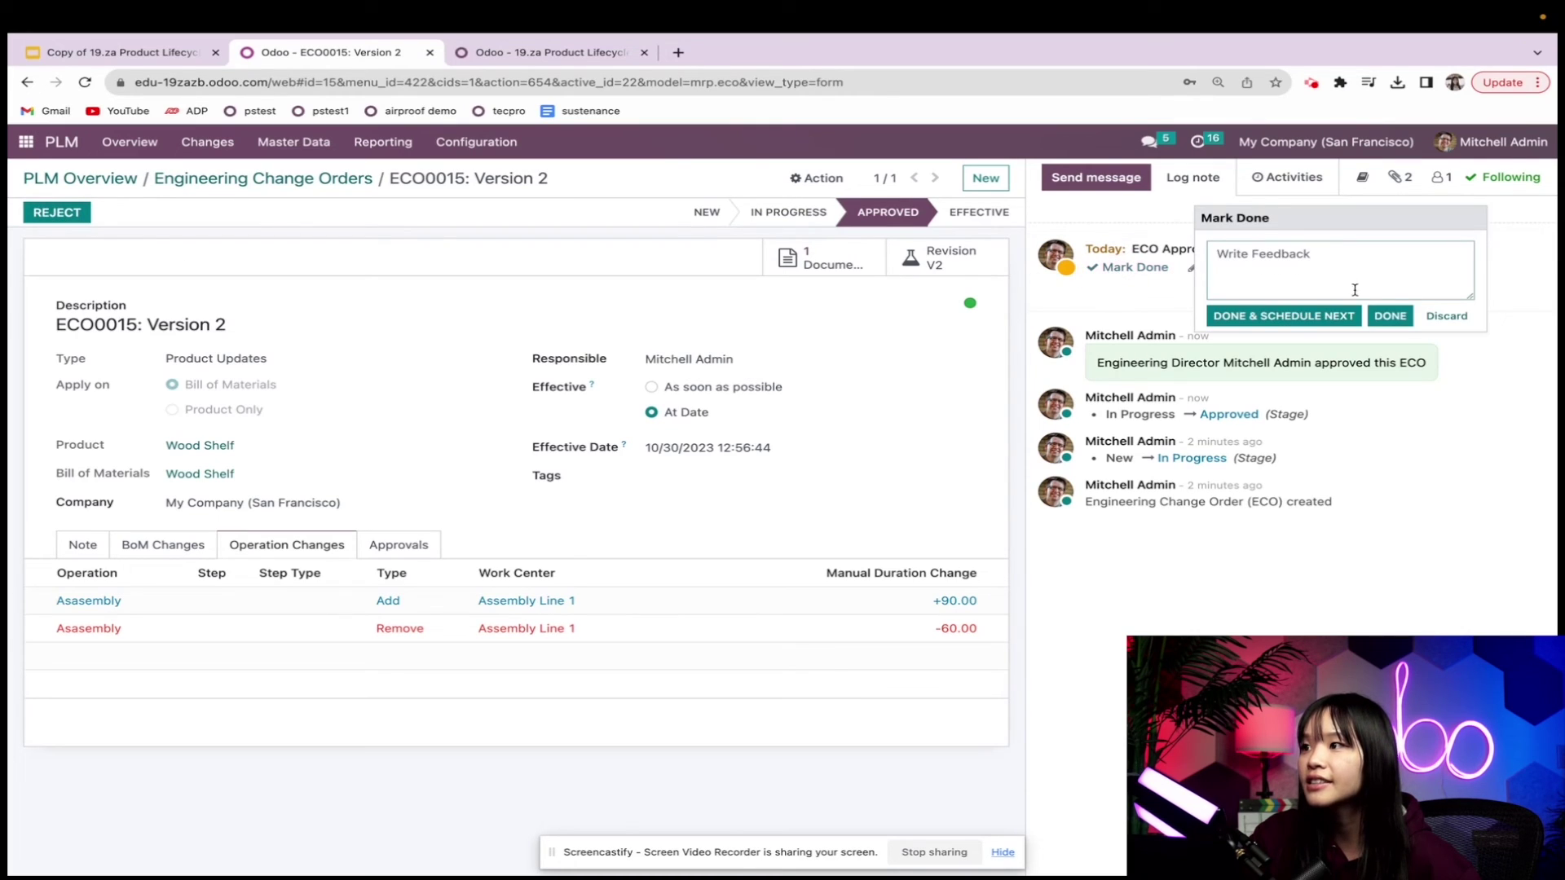
left_click(1391, 316)
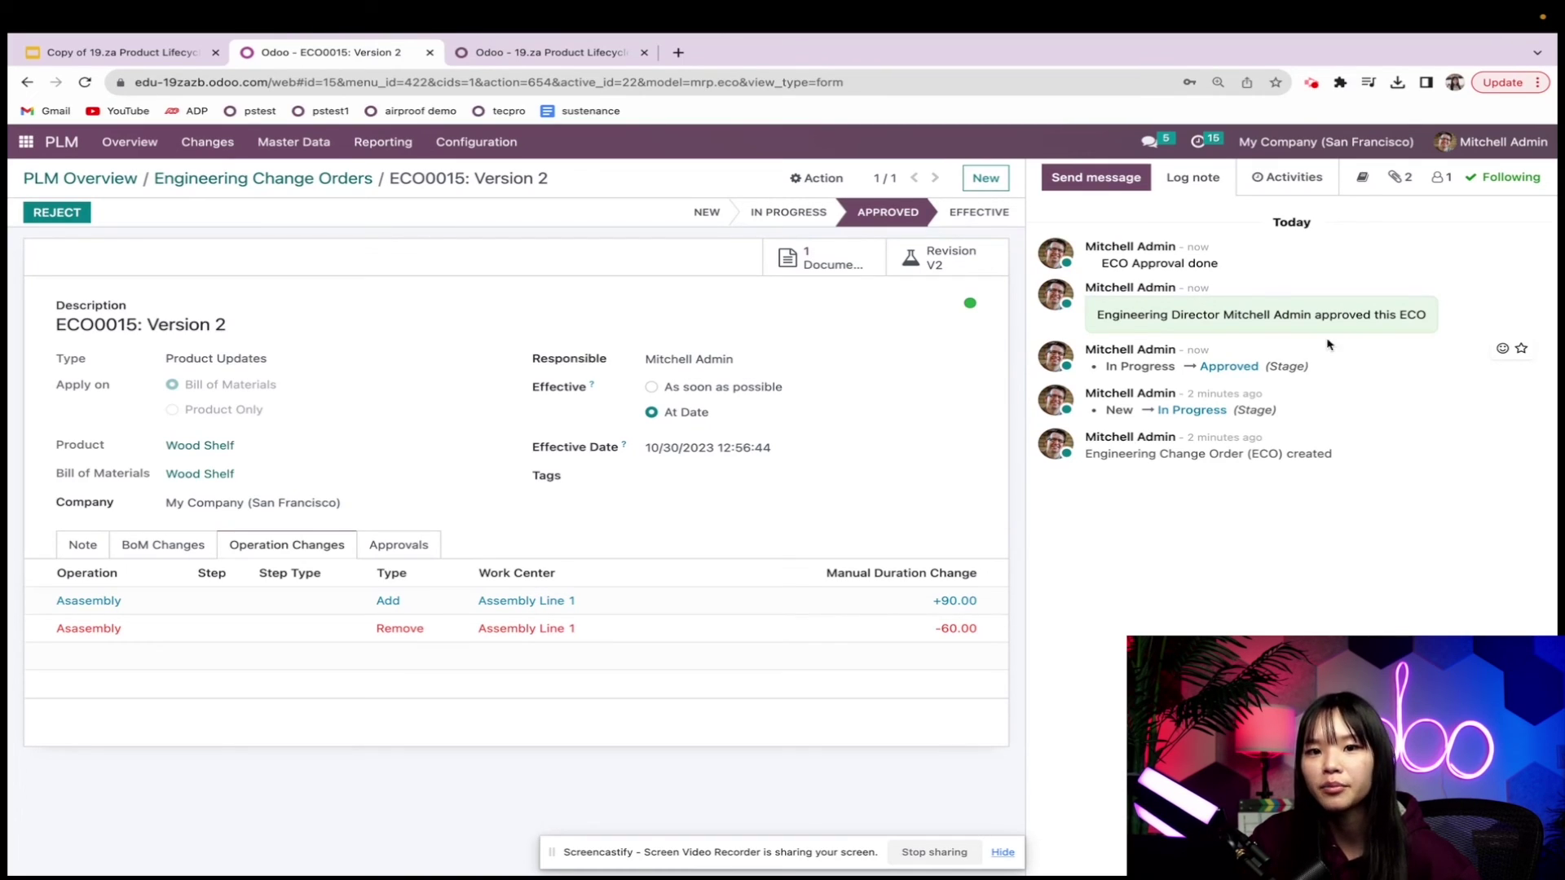
left_click(974, 214)
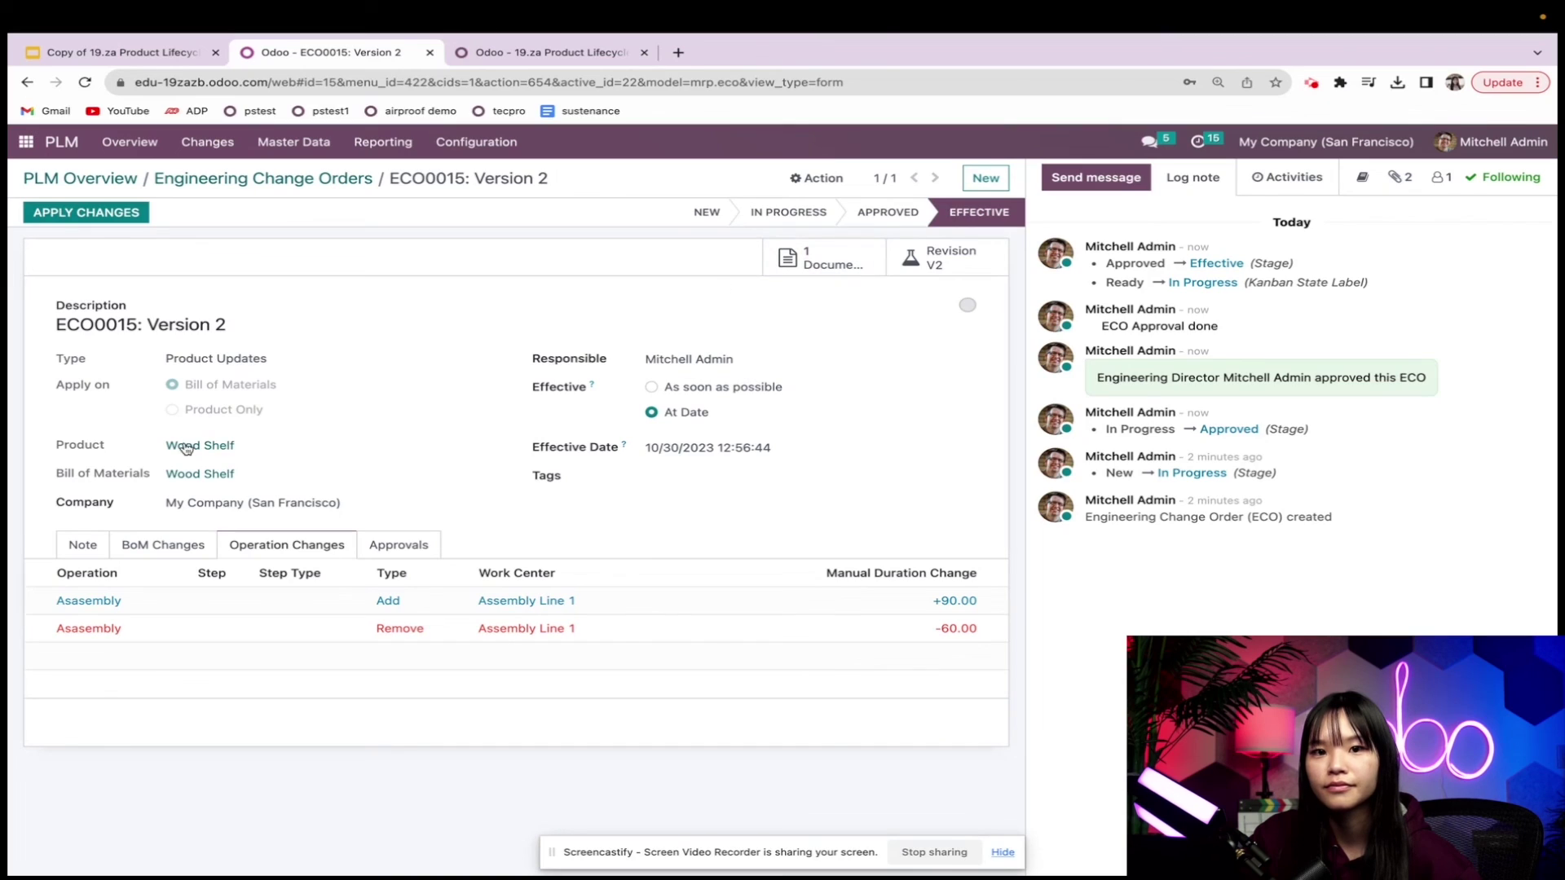
- Apply ECO0015's changes, checking the Wood Shelf bill of materials before and after
left_click(190, 474)
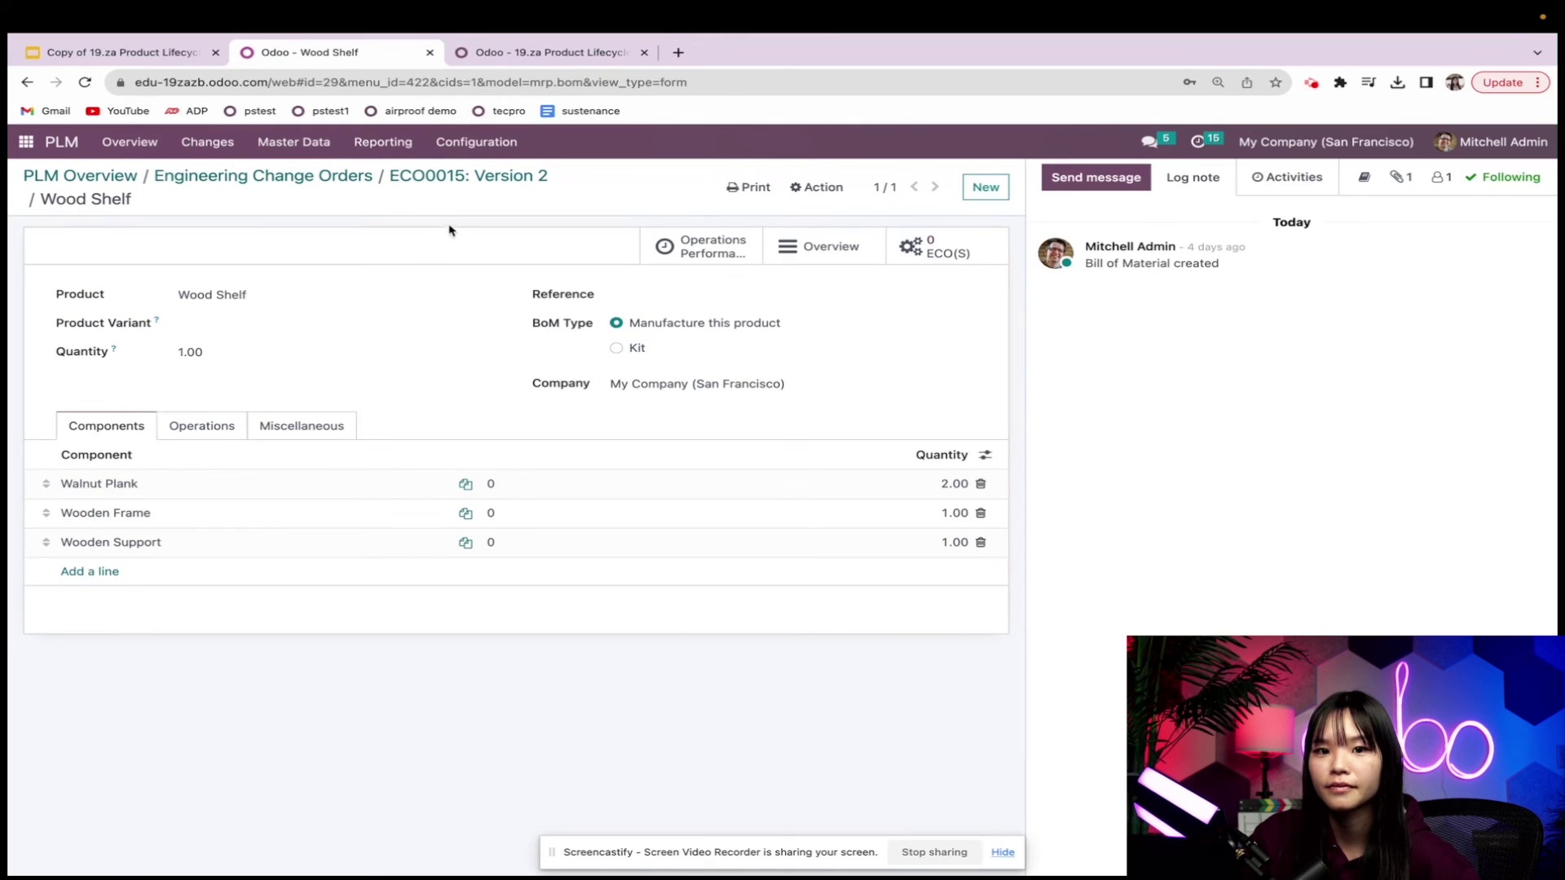
left_click(462, 183)
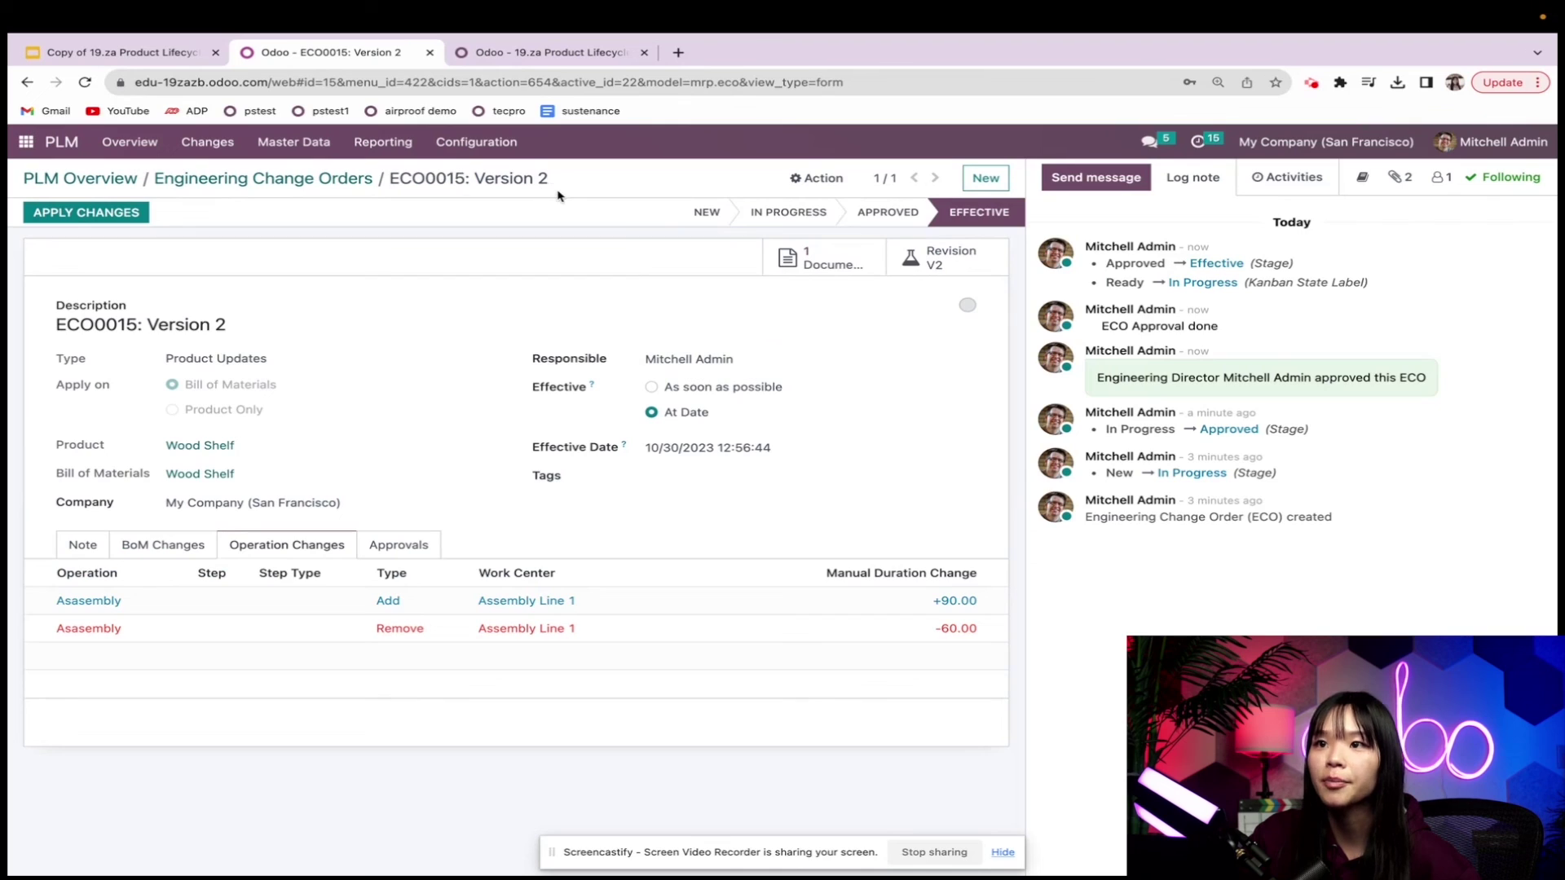
left_click(116, 217)
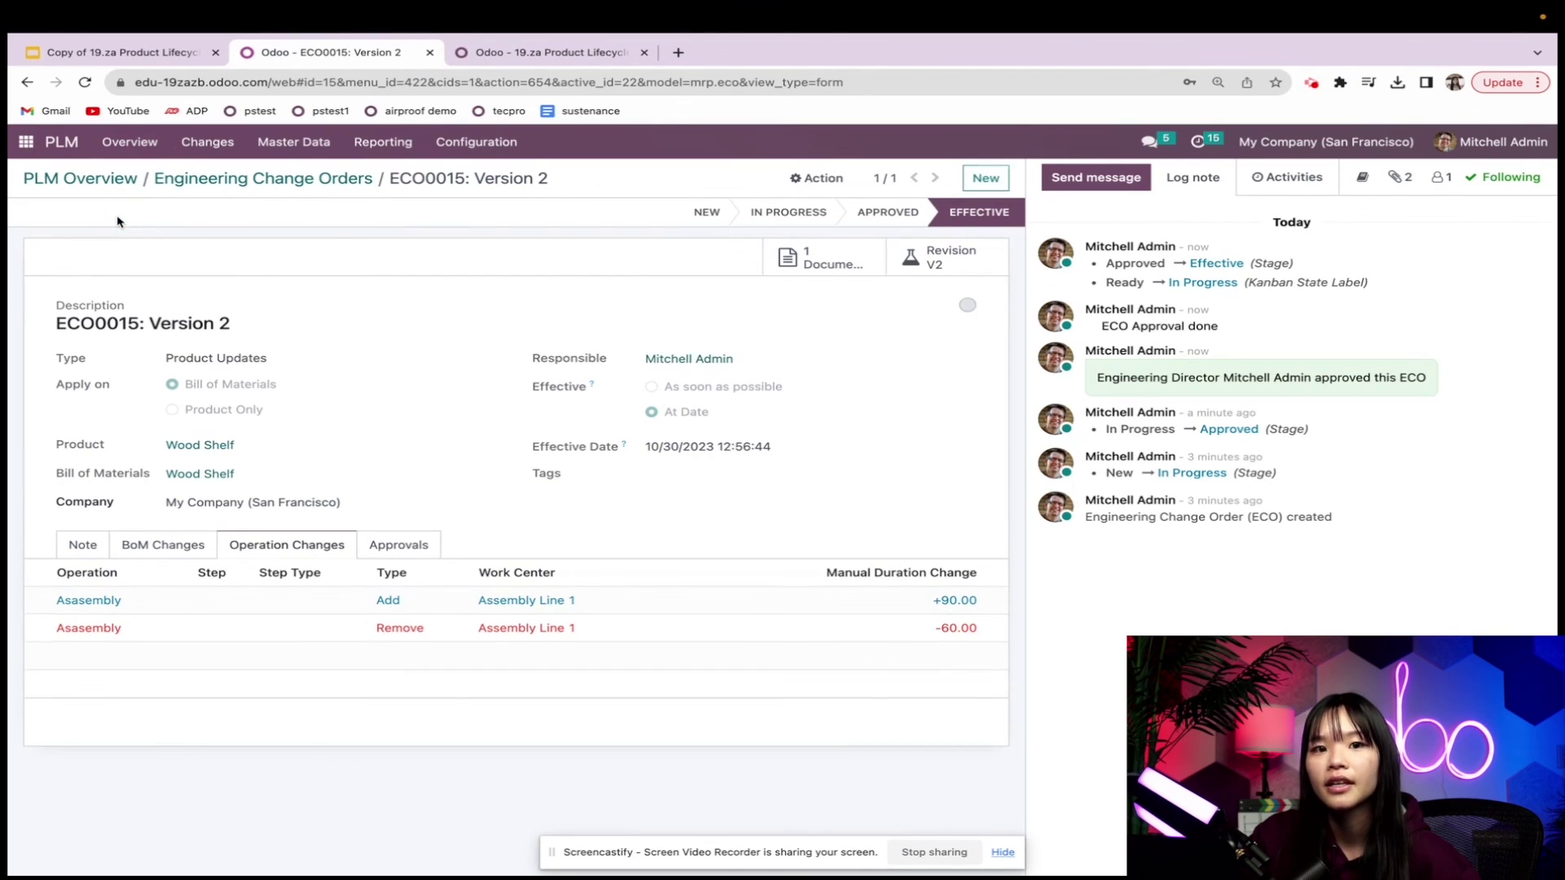
left_click(194, 476)
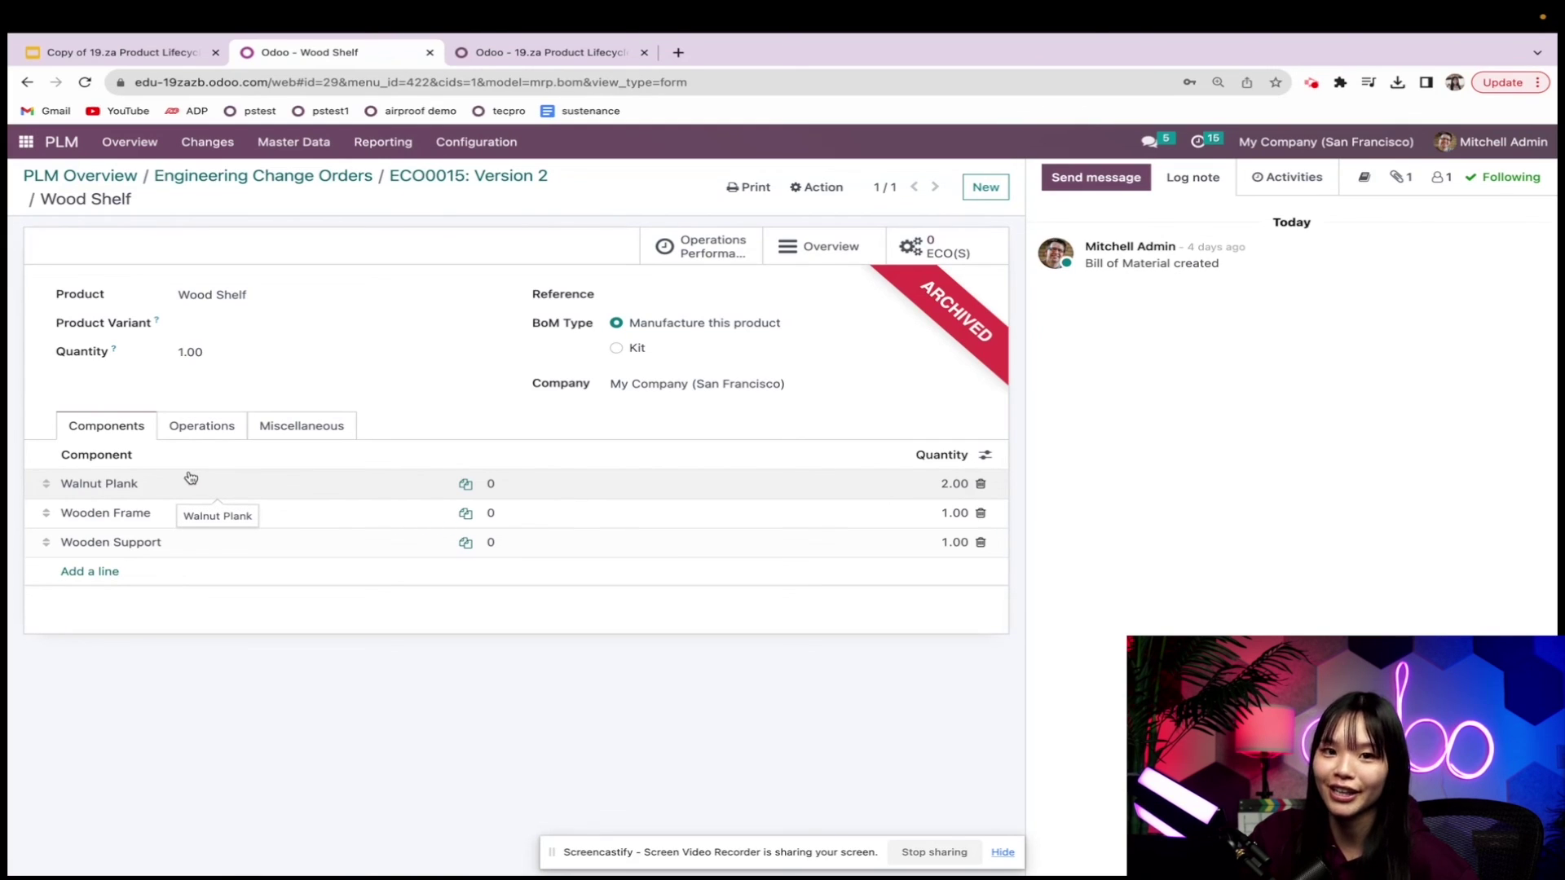
left_click(470, 177)
left_click(966, 268)
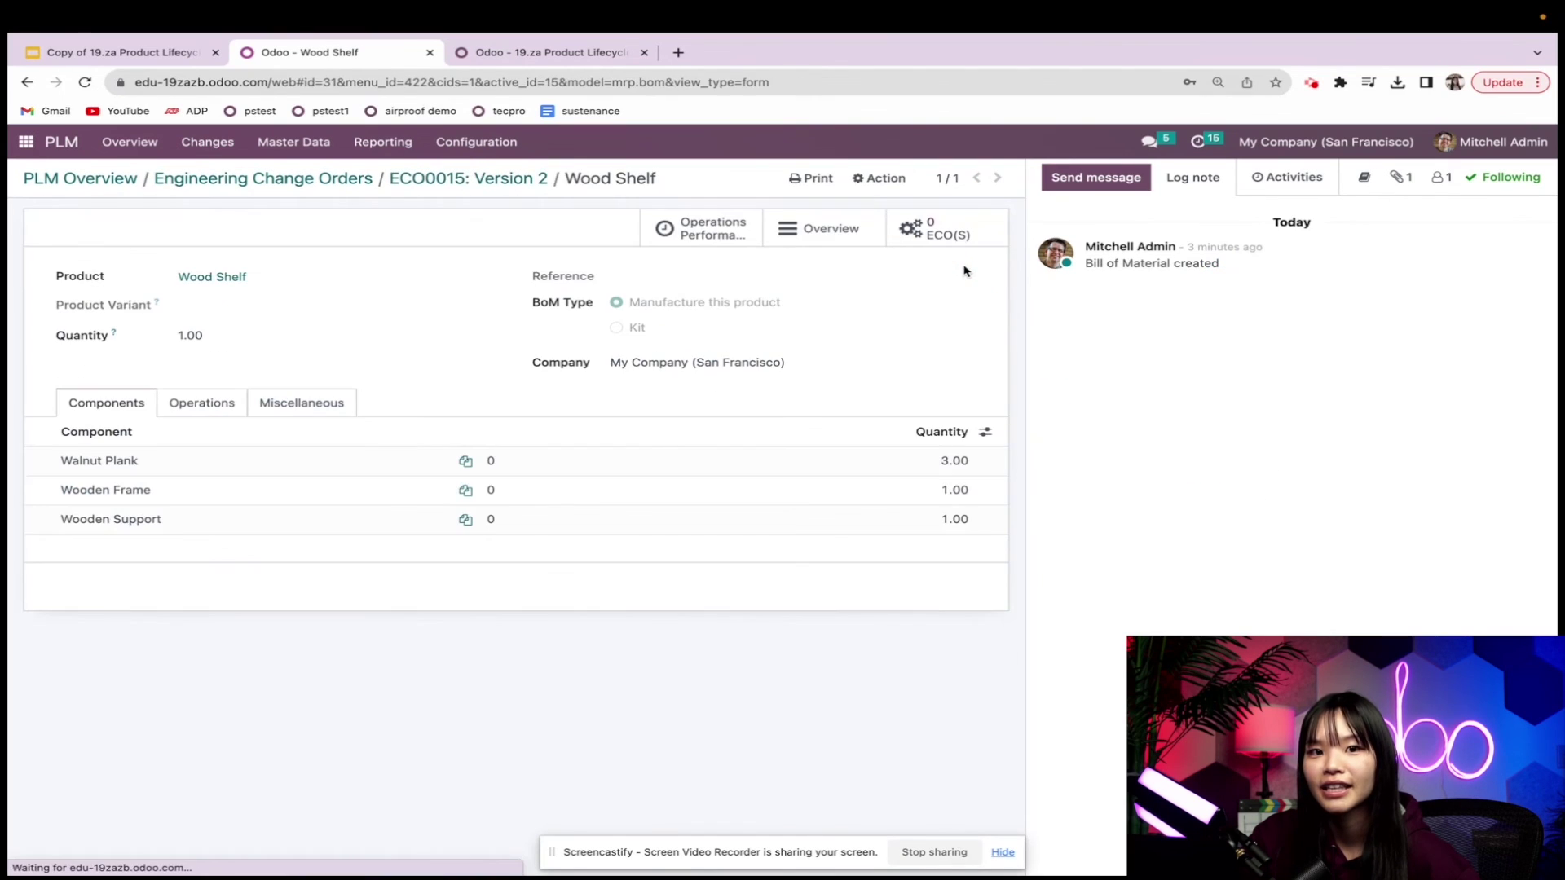